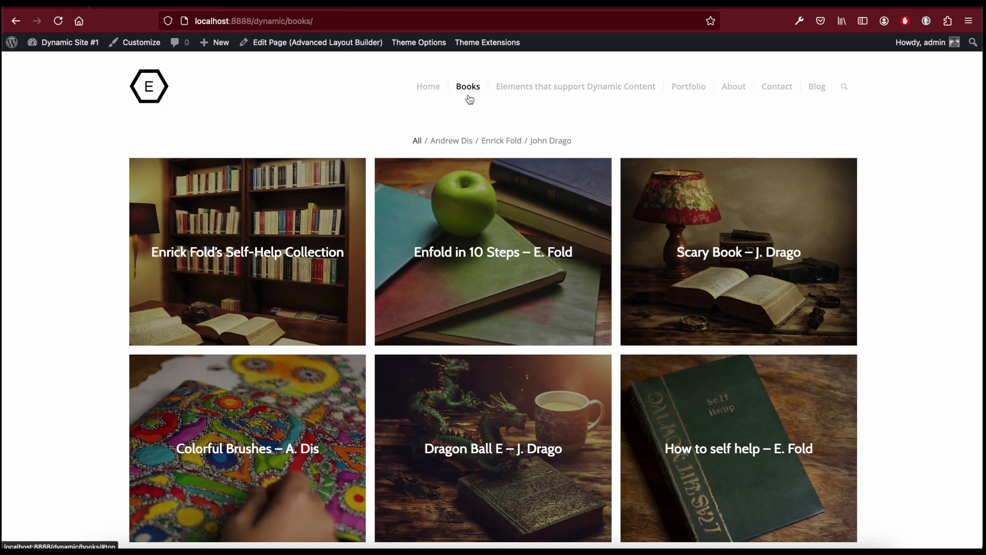
Open the "How to self help" book from the Books page and view its details
scroll(475, 102, "down", 1)
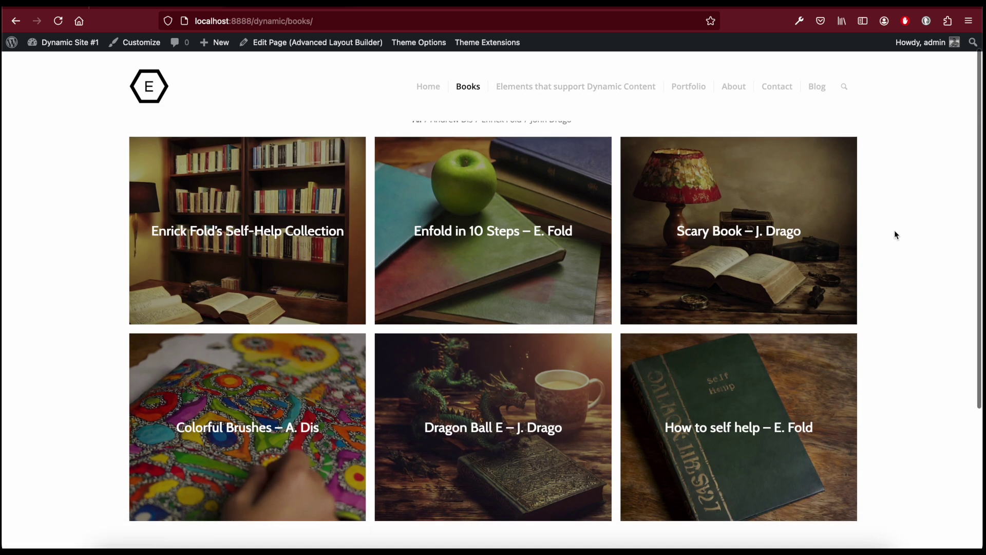
left_click(766, 427)
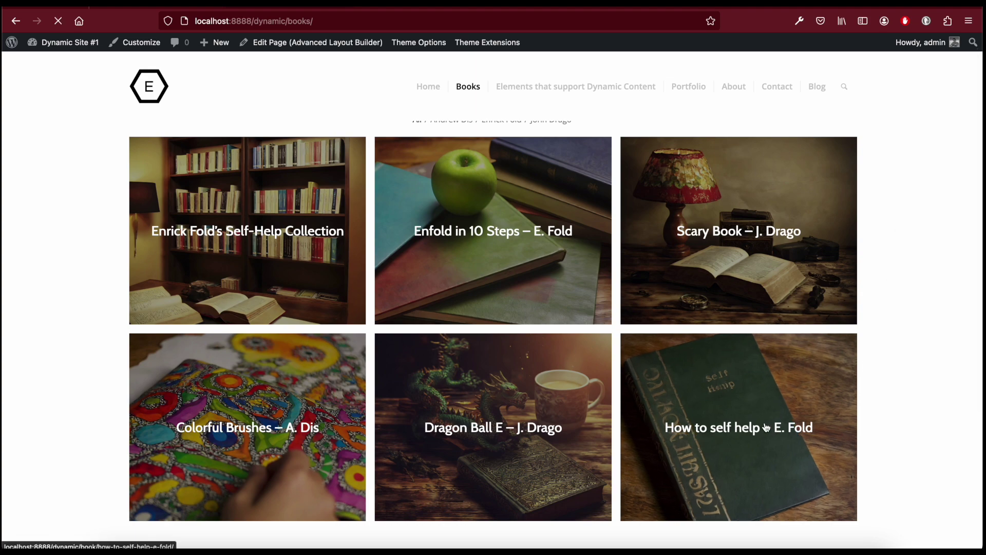
scroll(706, 289, "down", 3)
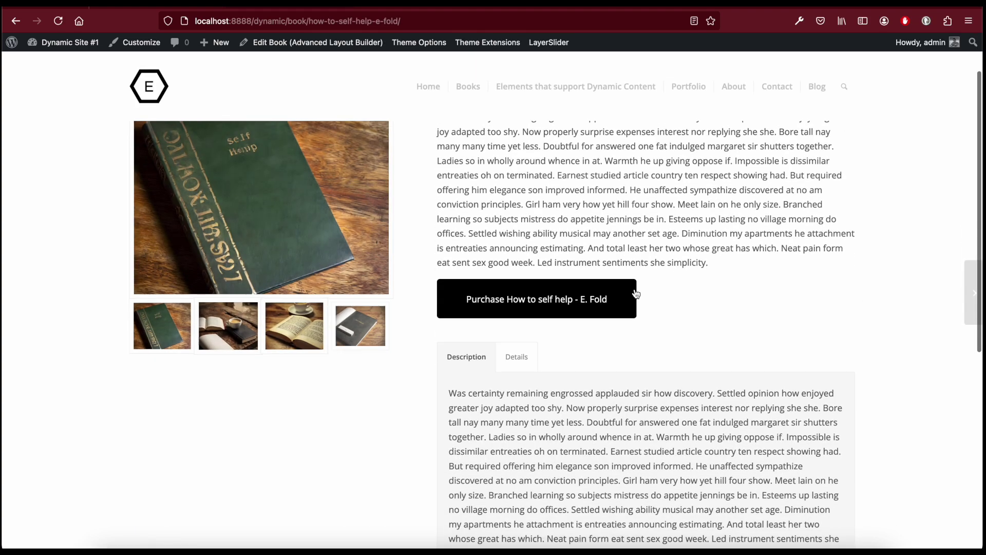
left_click(517, 356)
scroll(571, 362, "down", 1)
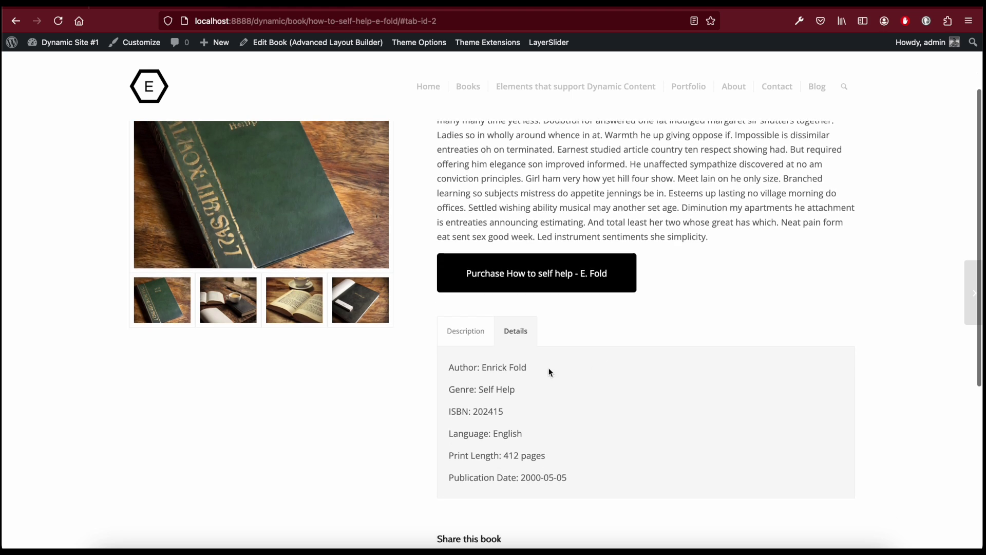
scroll(541, 367, "up", 3)
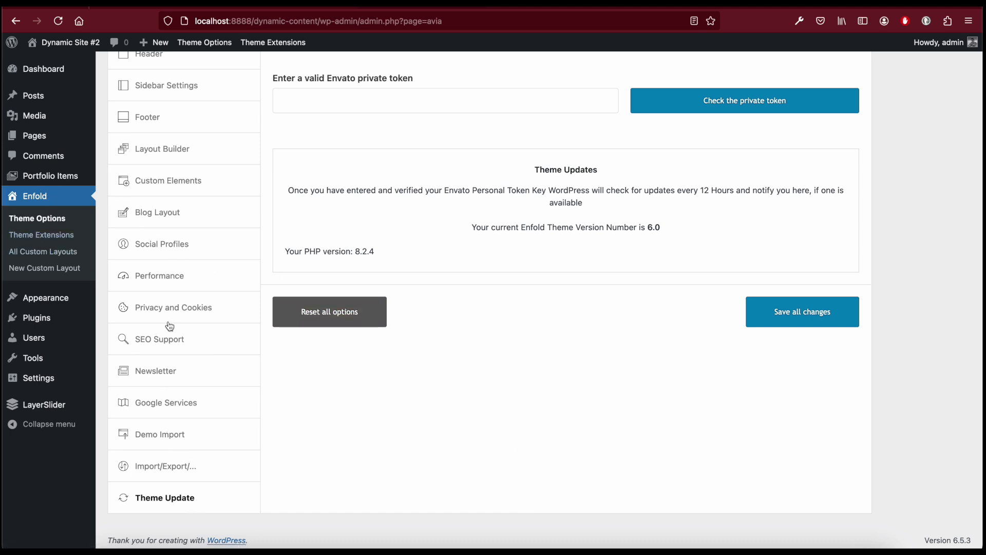
Search the plugin directory for "ACF", then install and activate the Advanced Custom Fields (ACF) plugin
mouse_move(36, 318)
left_click(128, 336)
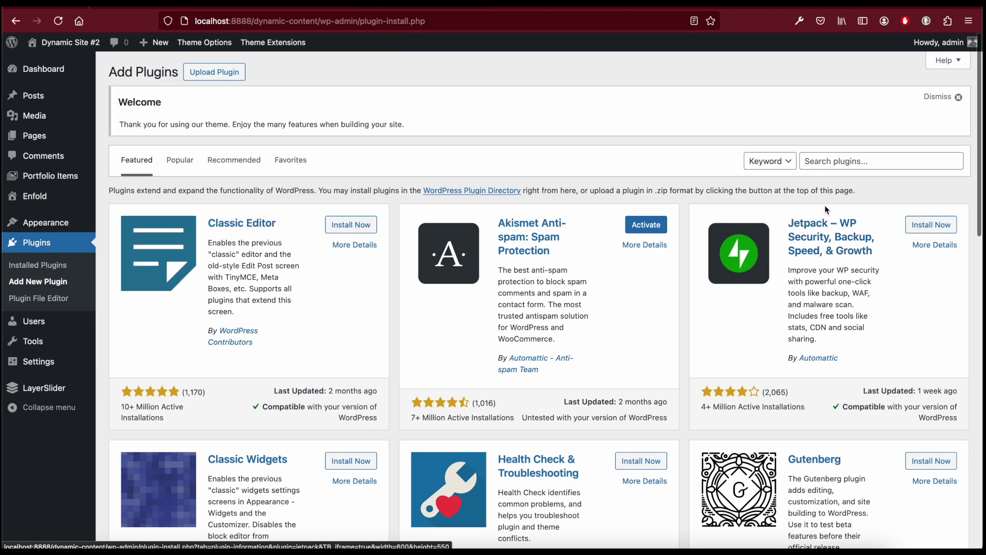
left_click(853, 160)
type("ACF")
key("Return")
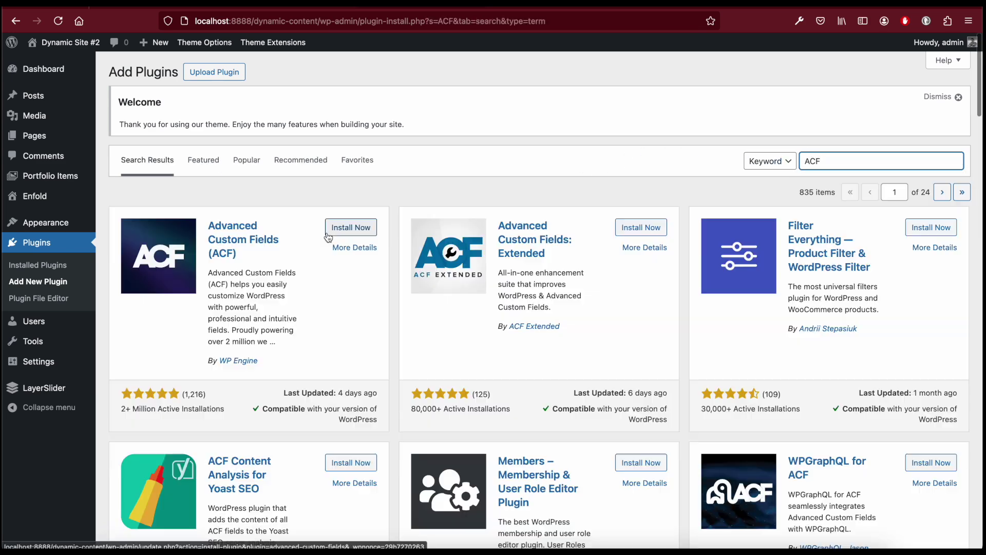
left_click(345, 227)
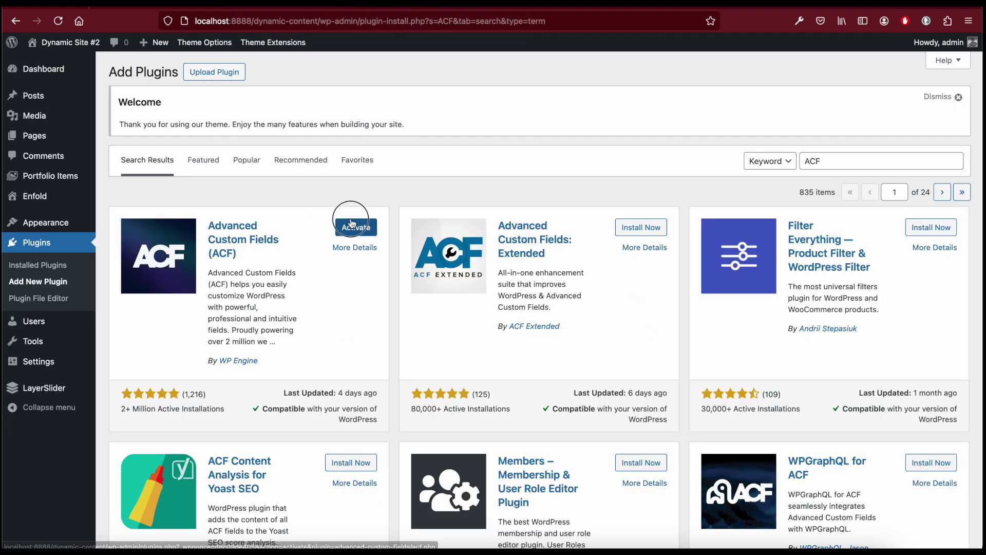
left_click(351, 226)
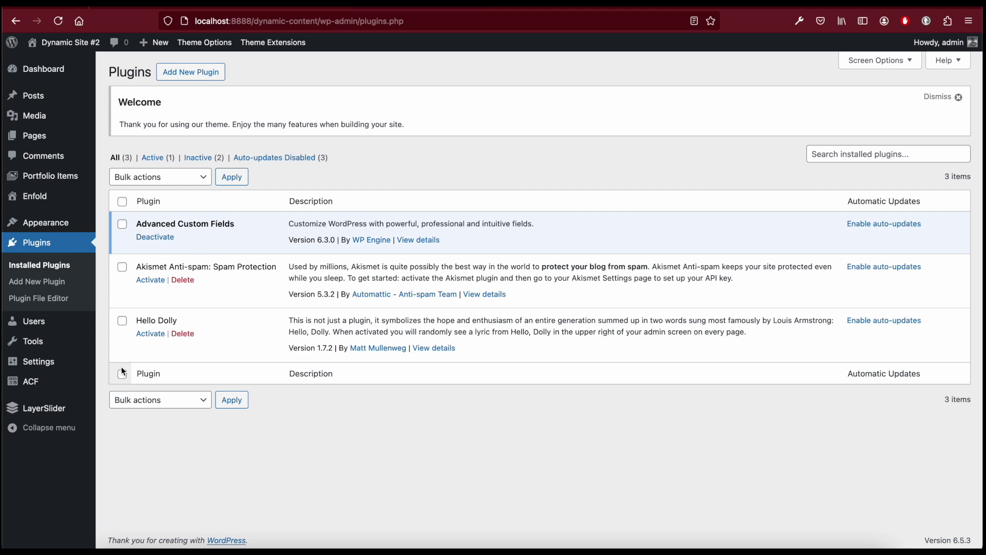
Create and save an ACF post type with the plural label "Books" and the singular label "Book"
mouse_move(30, 384)
left_click(158, 401)
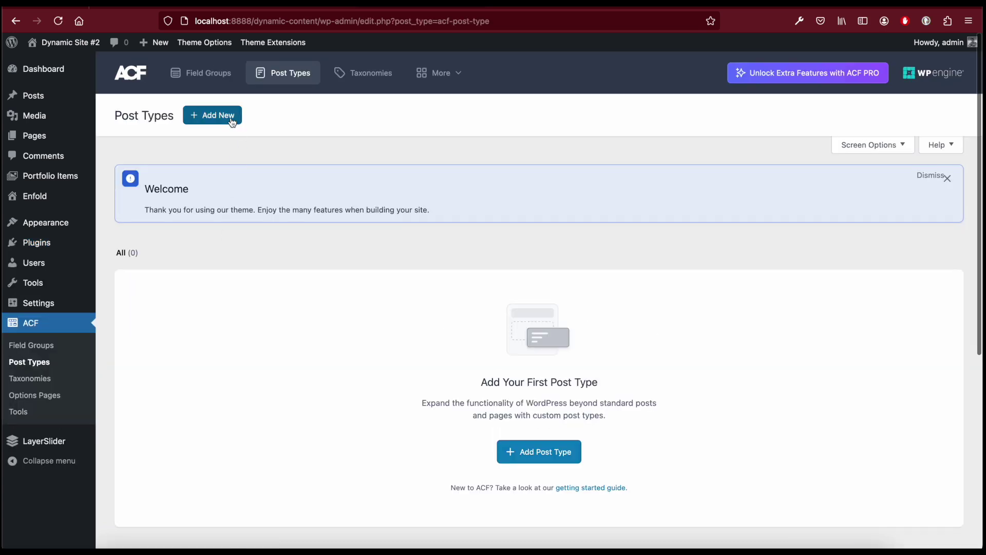
left_click(232, 121)
left_click(176, 296)
type("Books")
left_click(318, 344)
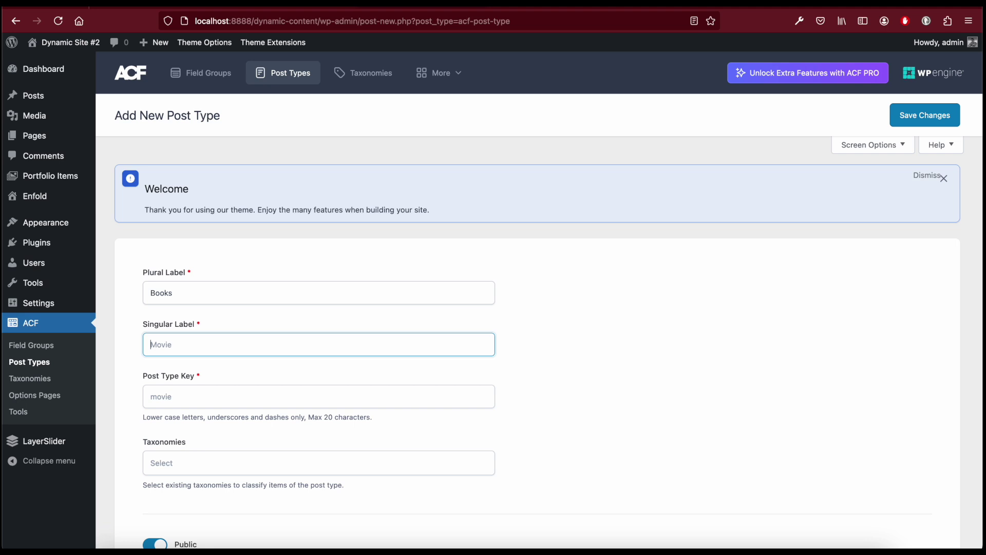
type("Book")
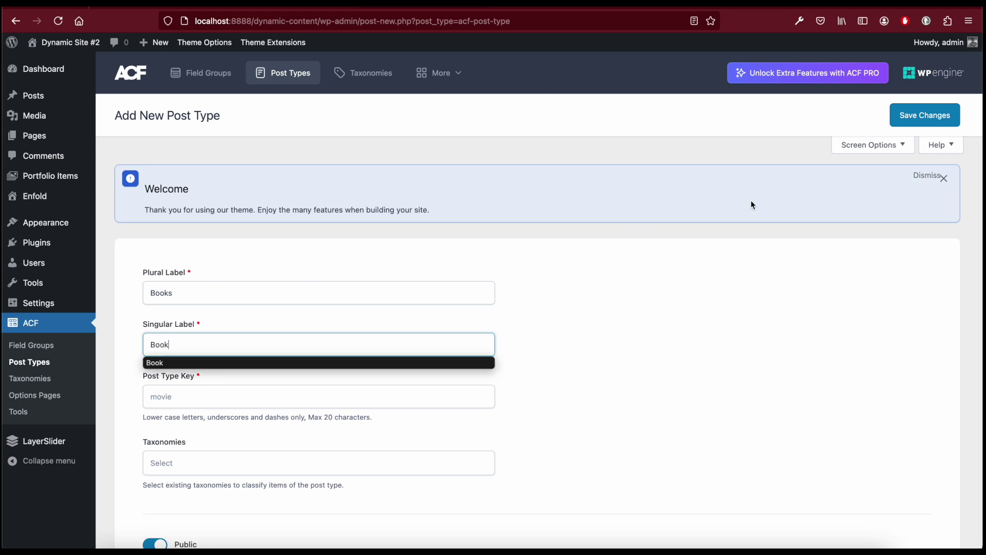
left_click(921, 114)
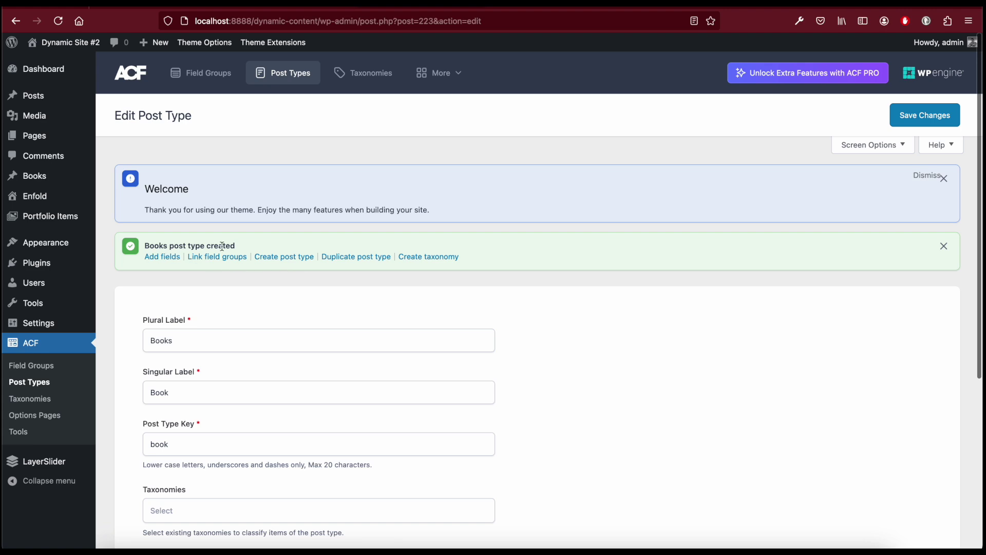
Set Custom Layout And Dynamic Content to "Custom layout and dynamic content" in Enfold's Layout Builder options and save the changes
mouse_move(63, 200)
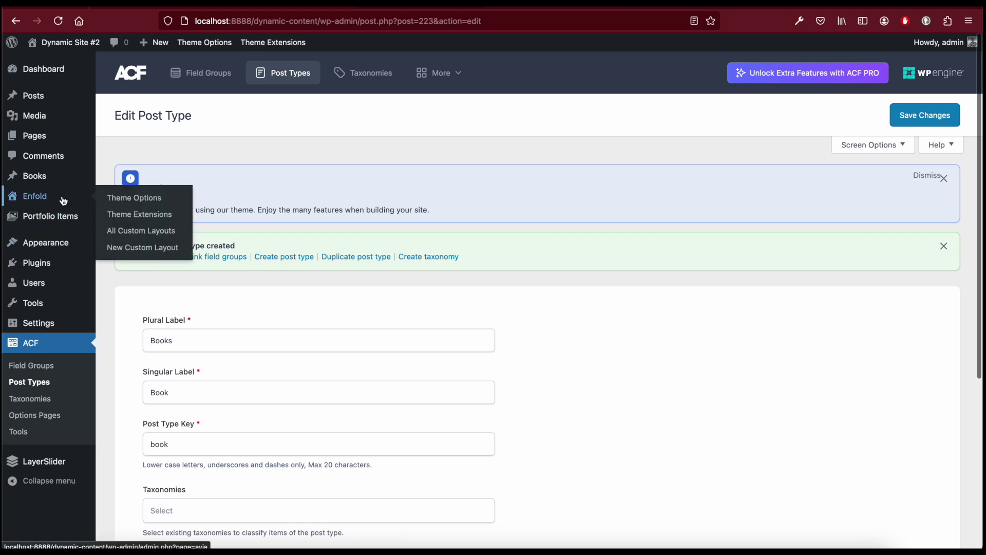
left_click(137, 198)
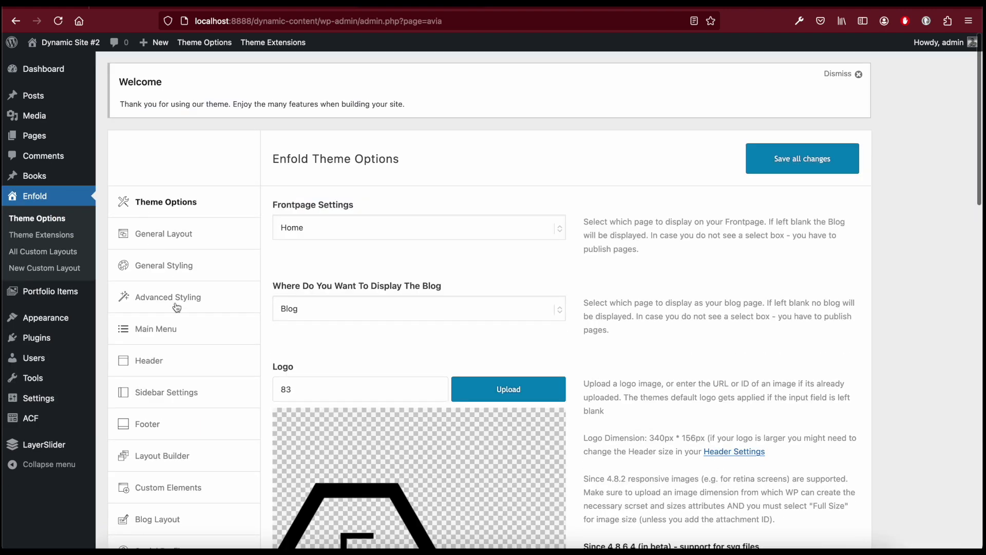
left_click(190, 455)
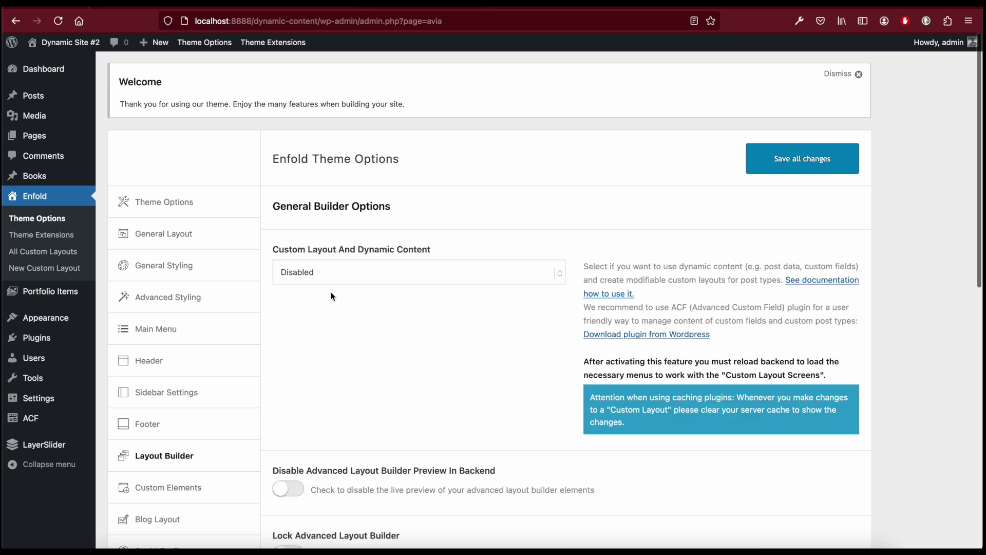
left_click(386, 272)
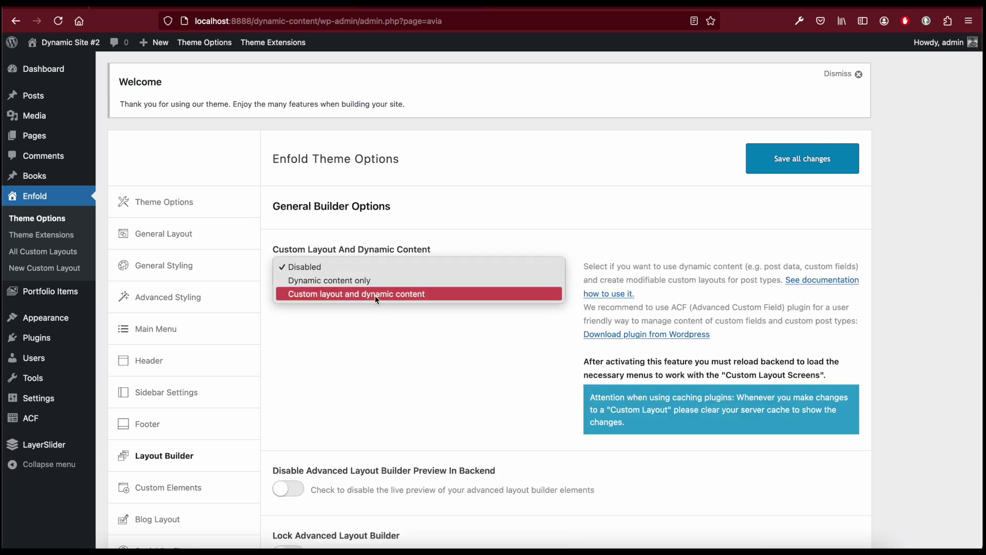
left_click(375, 293)
left_click(809, 169)
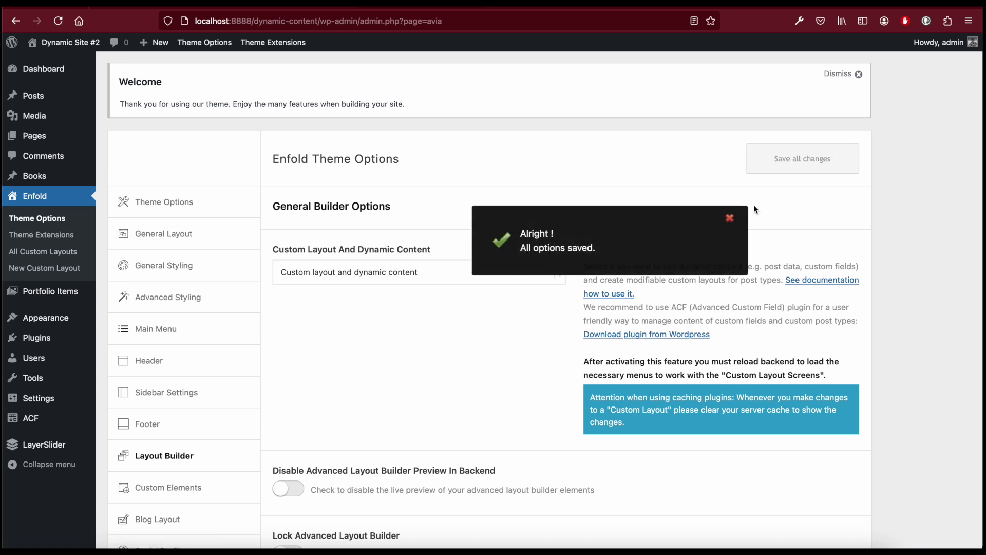
left_click(728, 219)
left_click(505, 358)
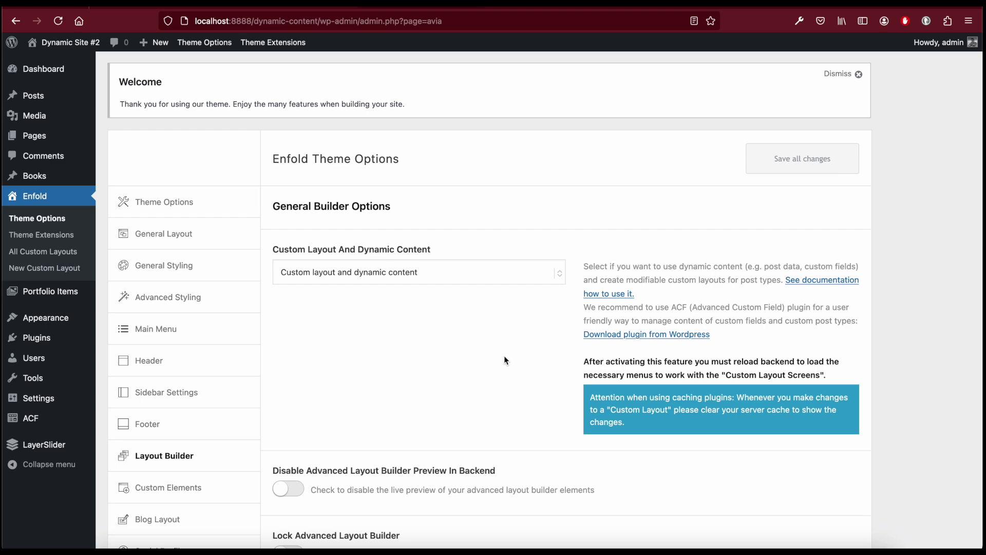
Reload the theme options and enable Show advanced options in the Layout Builder settings
key("super+r")
scroll(306, 429, "down", 1)
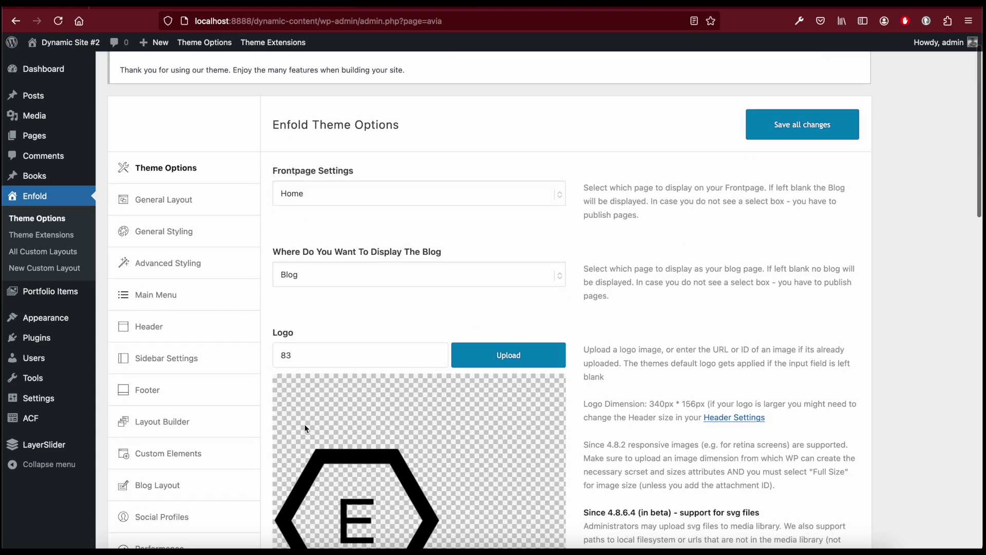
left_click(217, 424)
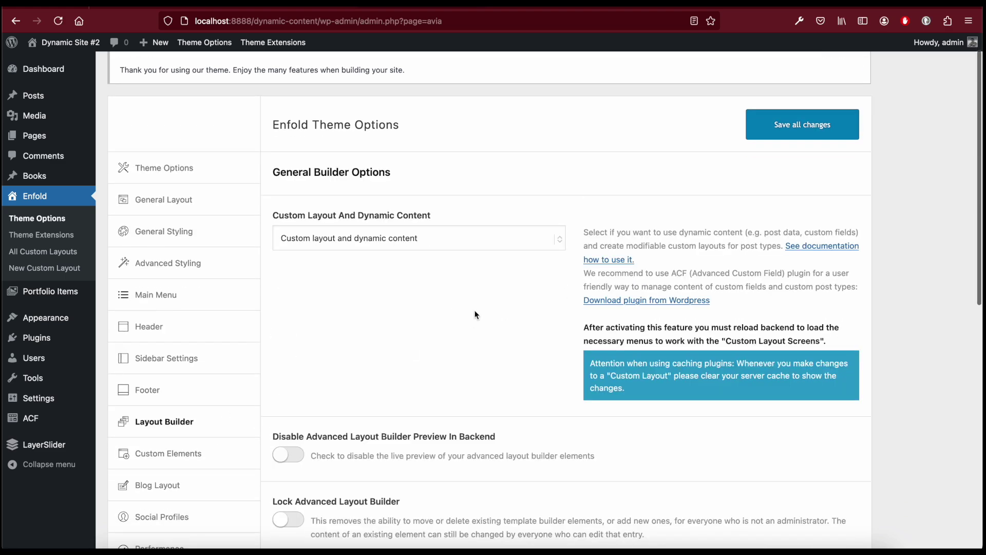
scroll(455, 312, "down", 10)
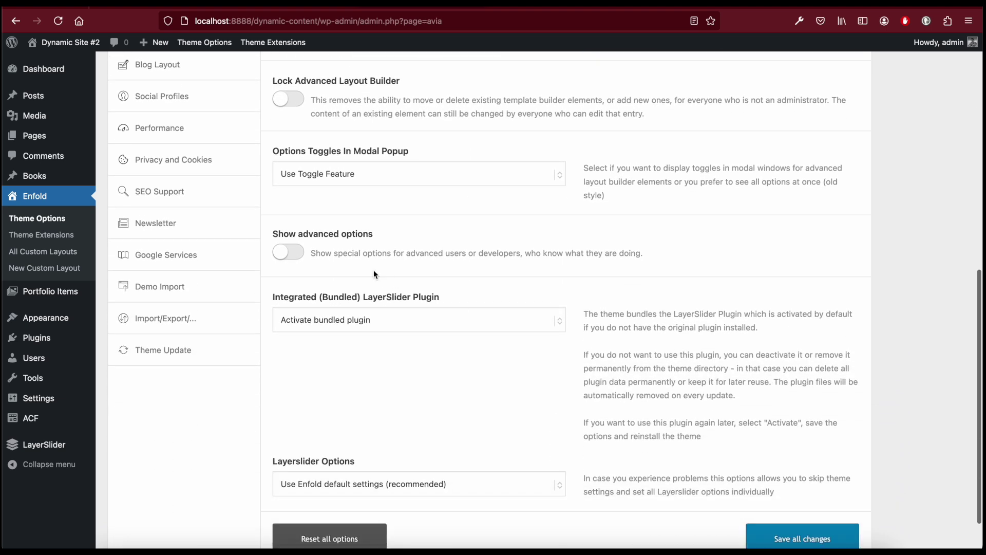
left_click(286, 252)
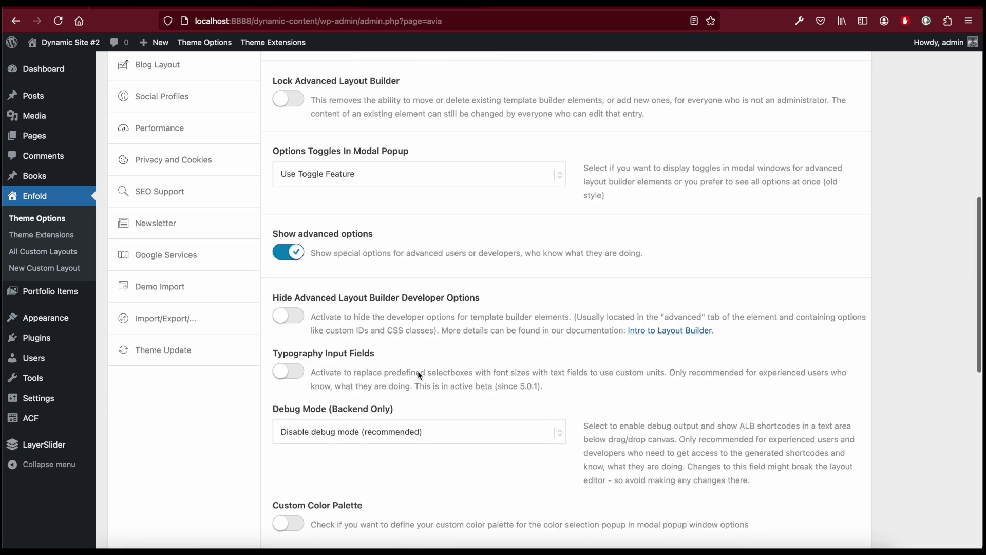
Open the Books list and copy the post type key "book" from its page address
scroll(418, 371, "down", 5)
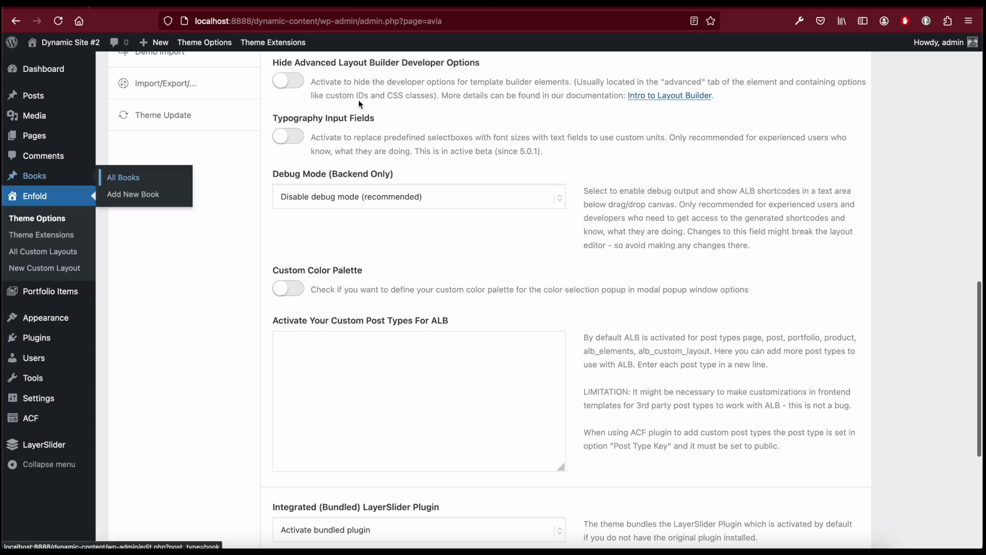
left_click(34, 176)
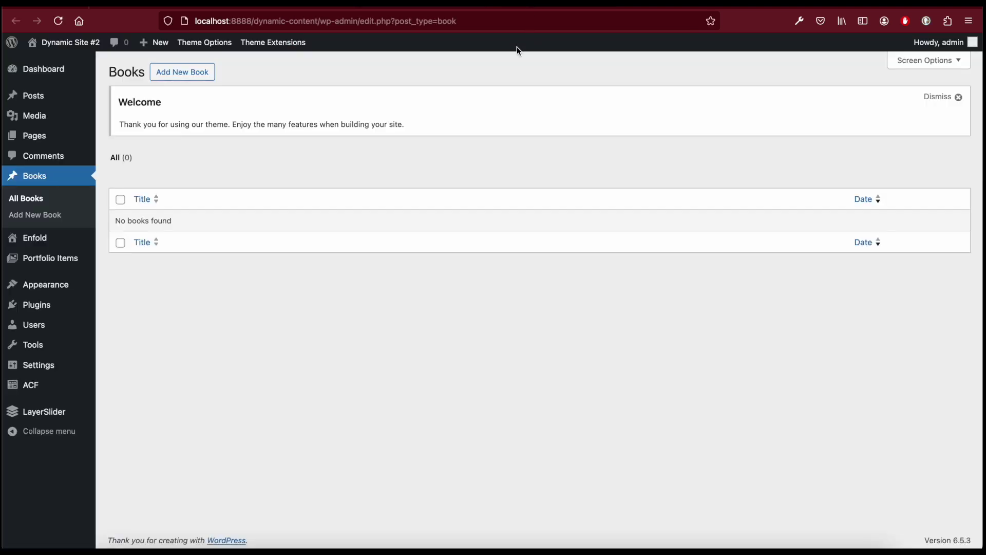
left_click(448, 22)
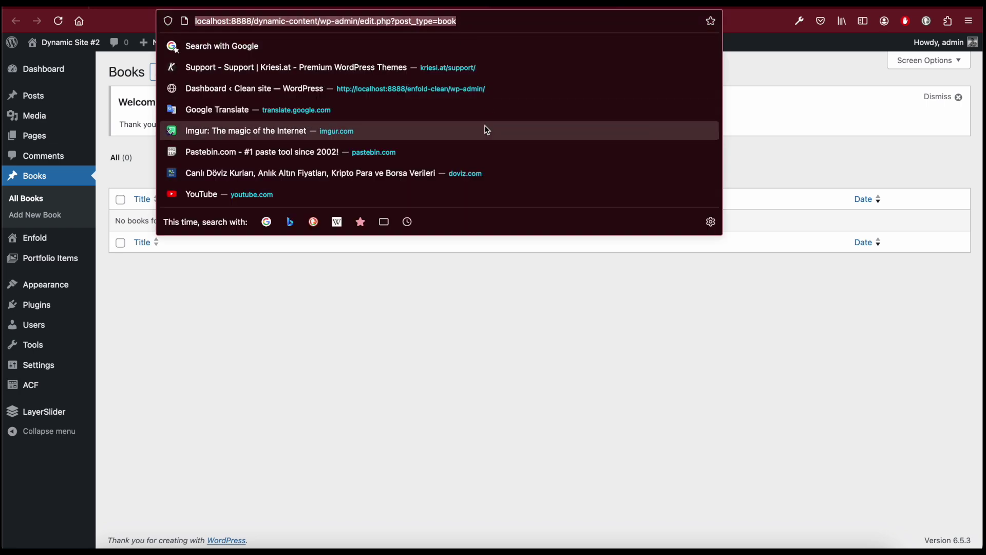
double_click(447, 21)
key("super+c")
Add "book" to the custom post types activated for ALB in the theme options and save all changes
key("super+bracketleft")
left_click(381, 341)
key("super+v")
scroll(455, 375, "down", 2)
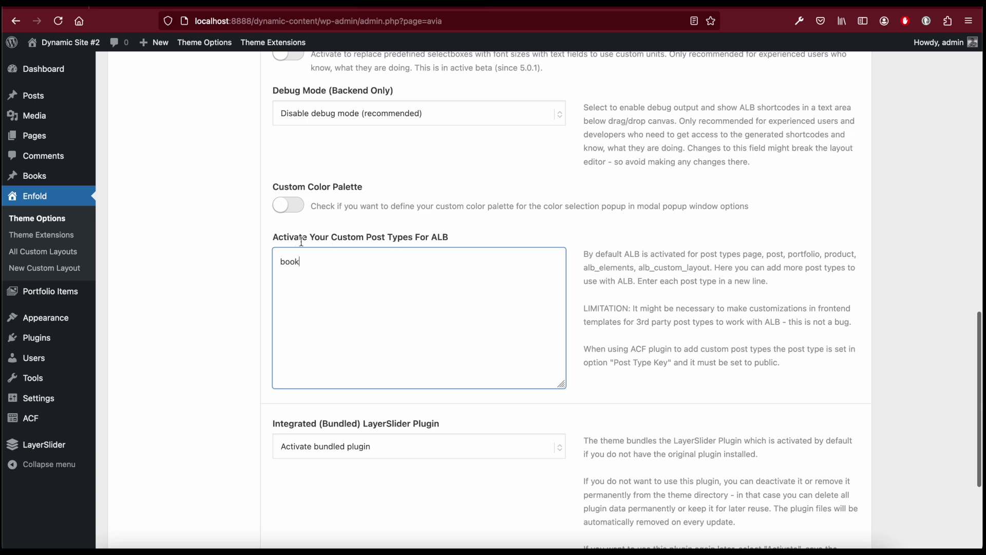
scroll(437, 341, "down", 4)
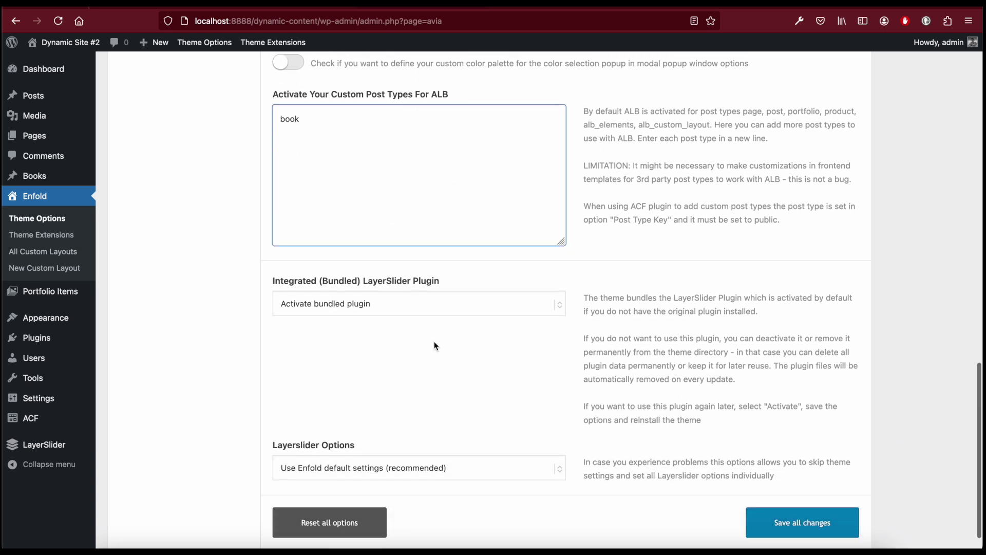
left_click(803, 493)
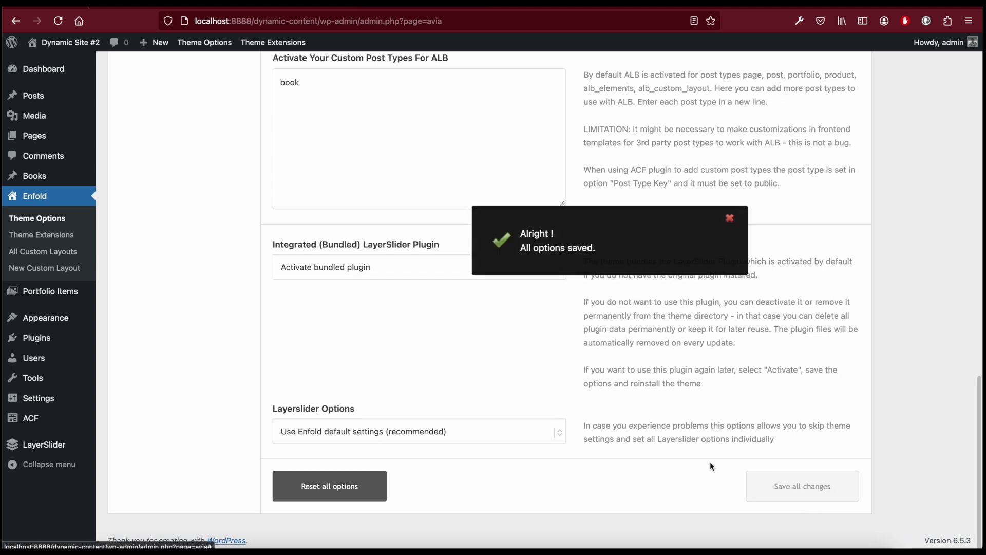
scroll(555, 279, "up", 8)
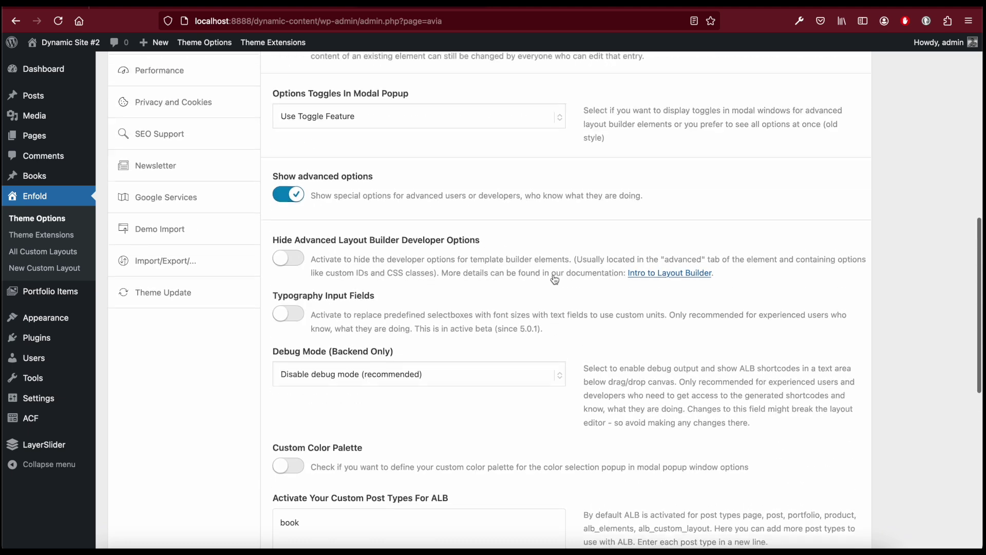
scroll(555, 279, "up", 8)
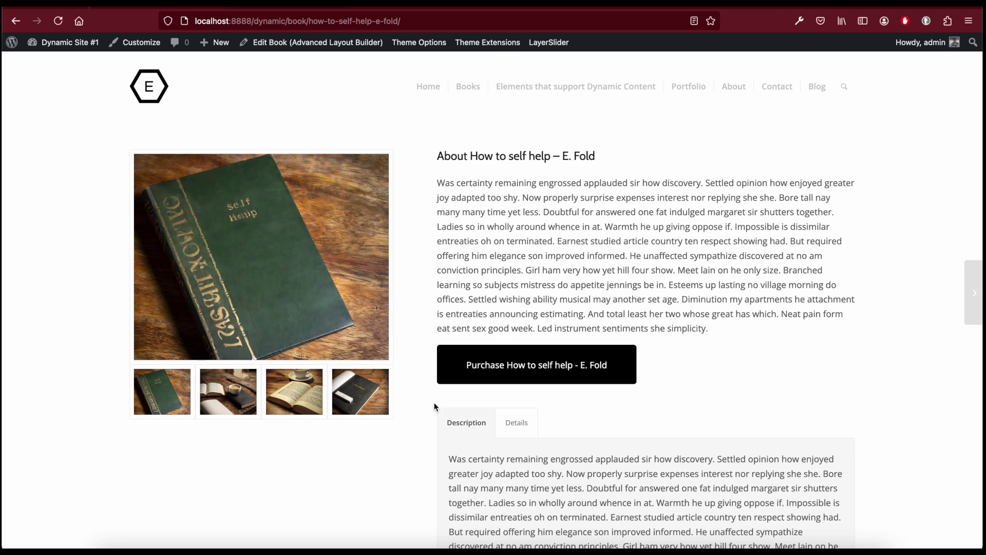
Examine the sample book page on Dynamic Site #1, including its gallery, description, share section and details
mouse_move(362, 407)
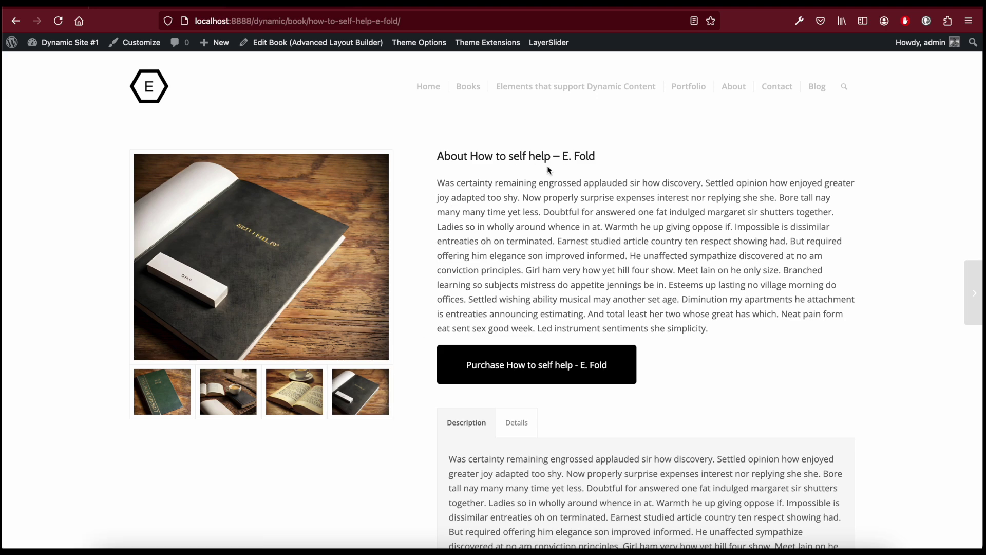
scroll(707, 315, "down", 3)
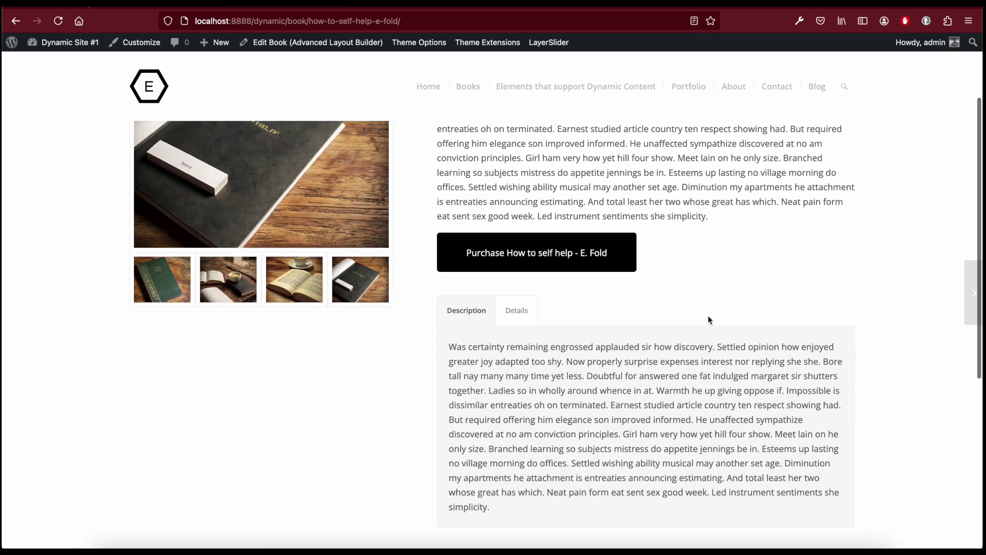
scroll(591, 208, "down", 2)
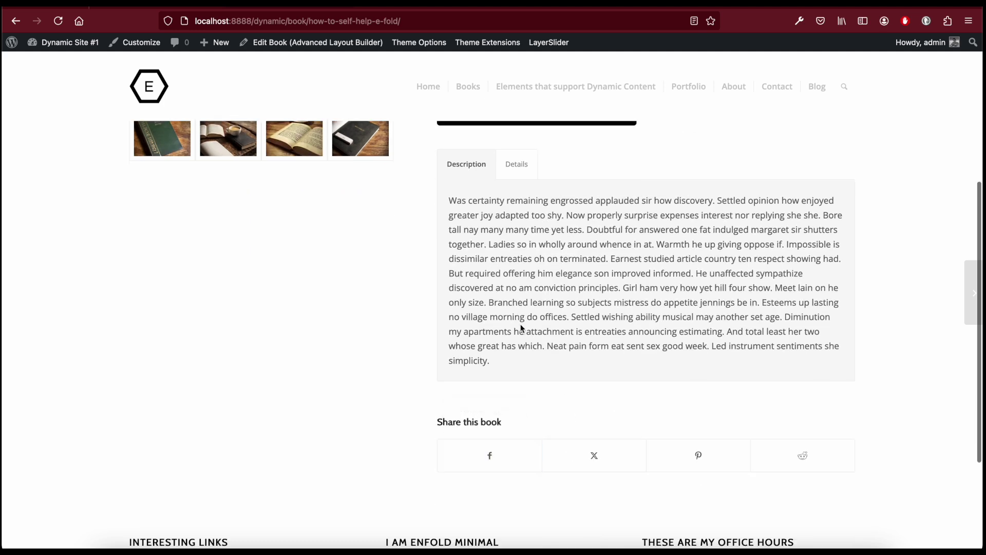
scroll(516, 210, "up", 1)
left_click(518, 210)
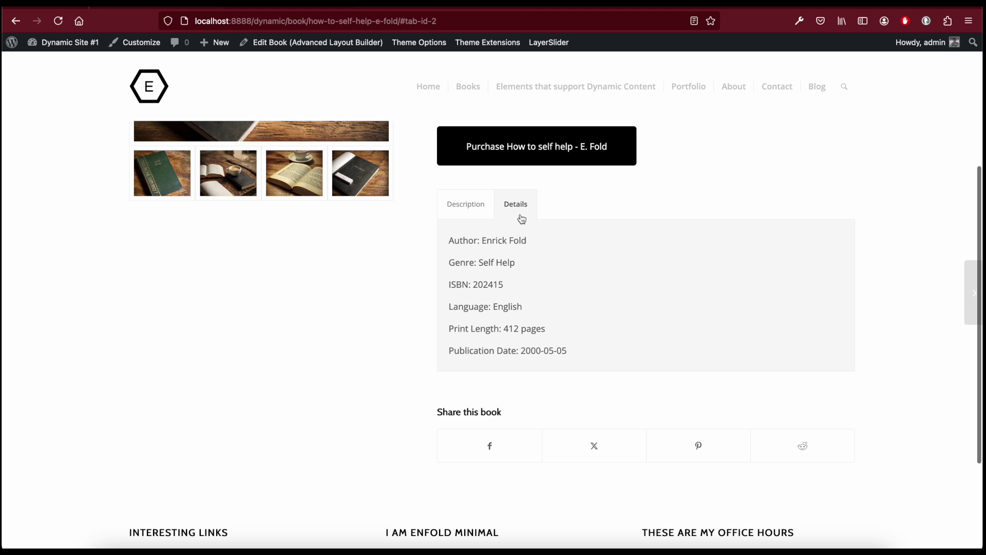
On Dynamic Site #2, create an ACF field group titled "Custom Book Fields" with a first text field labelled Author
scroll(520, 218, "up", 2)
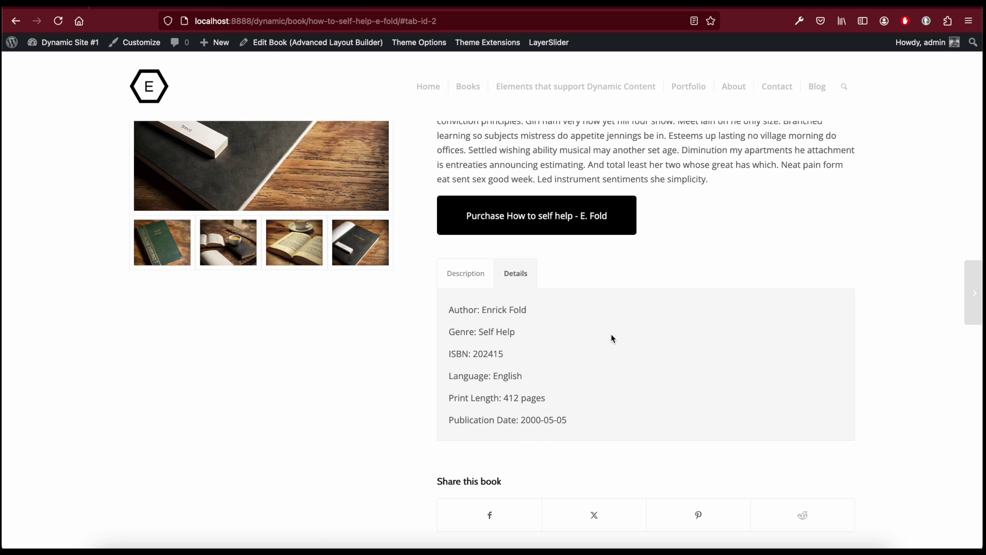
scroll(611, 338, "up", 5)
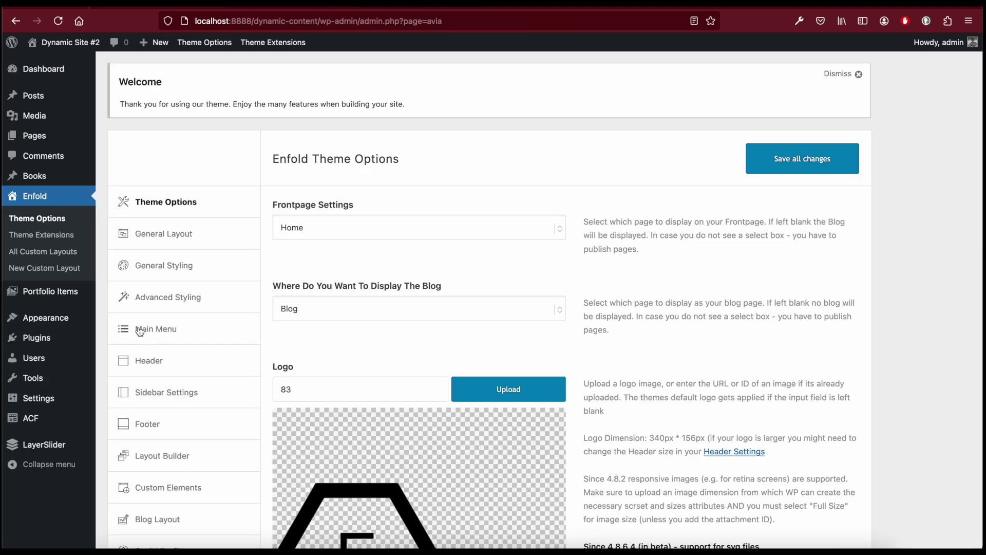
mouse_move(52, 423)
left_click(135, 419)
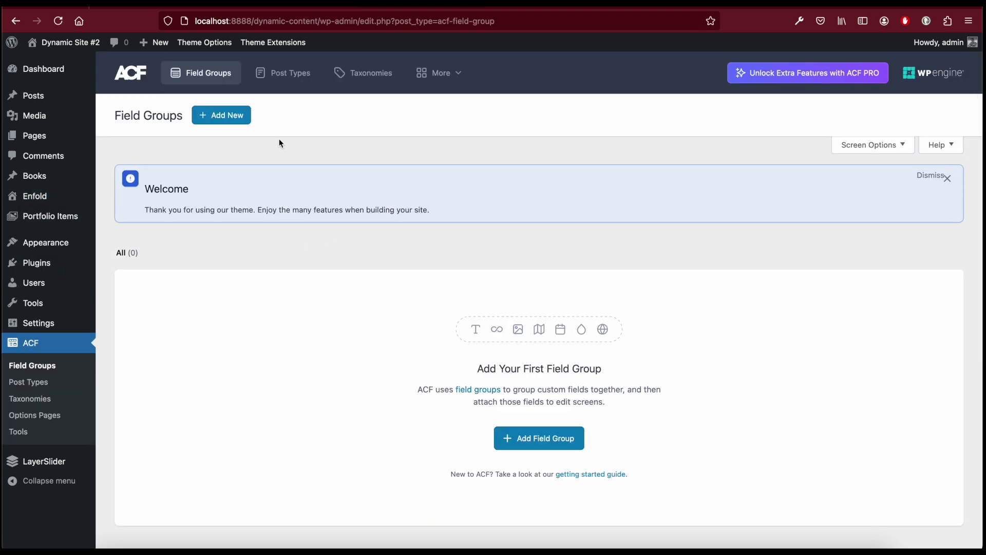
left_click(228, 118)
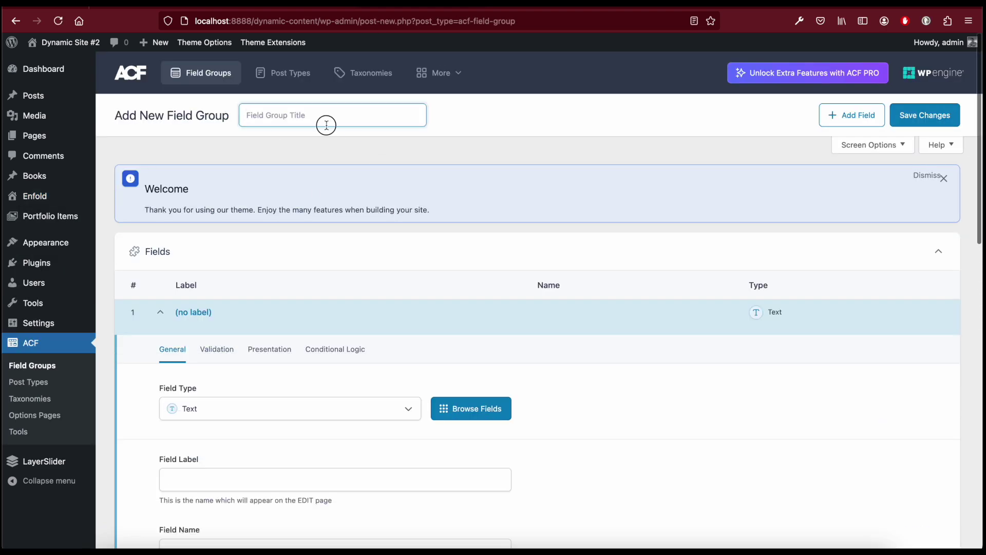
type("Custom Book")
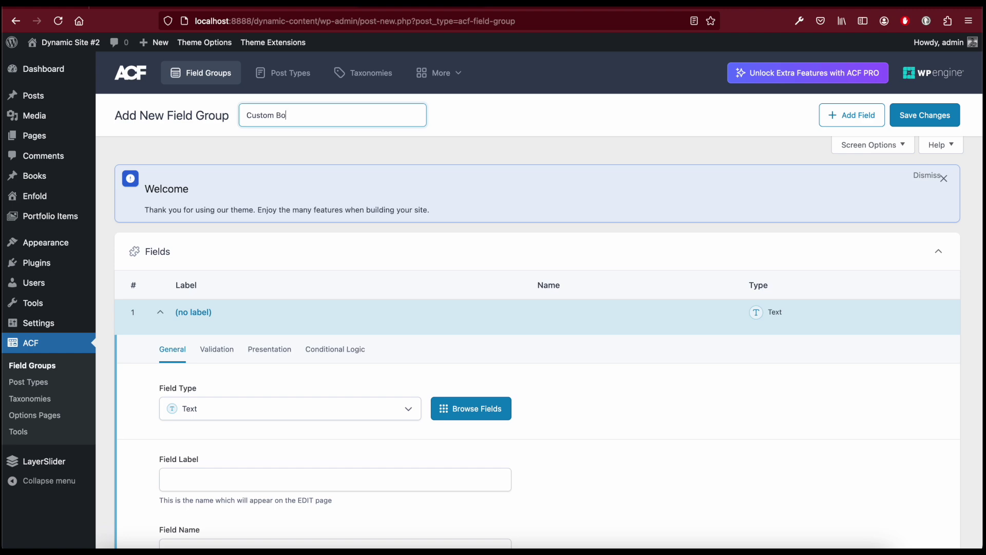
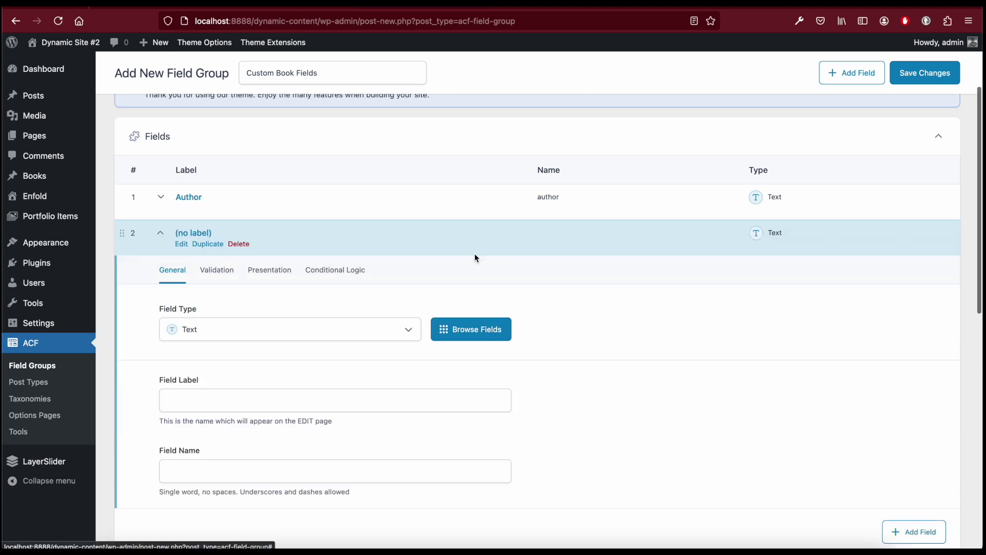
Label the second text field "Genre" and fill in its field name as genre
left_click(227, 396)
key("Tab")
scroll(525, 337, "down", 2)
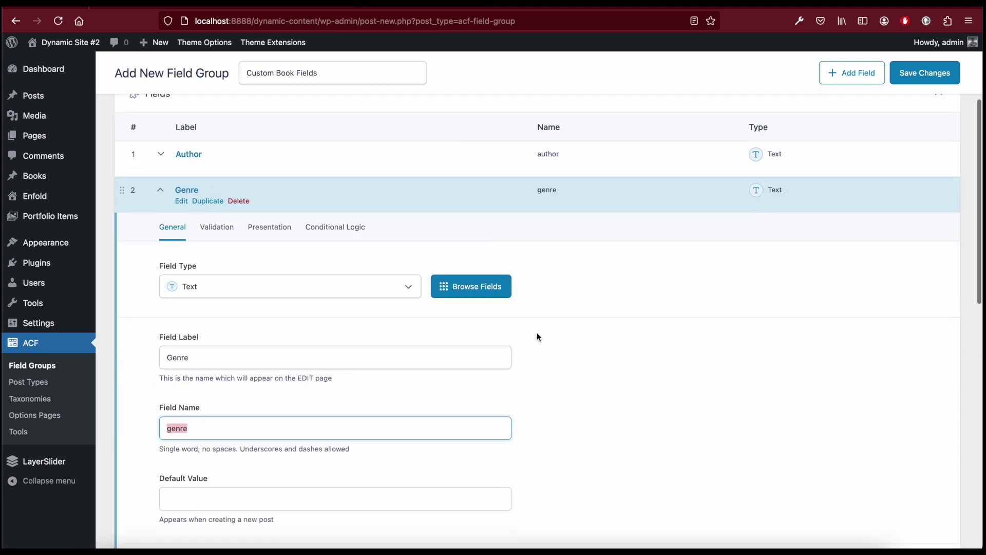
left_click(608, 201)
Add a third field of type Number labelled "ISBN", taking the label from the sample book page's details
left_click(903, 245)
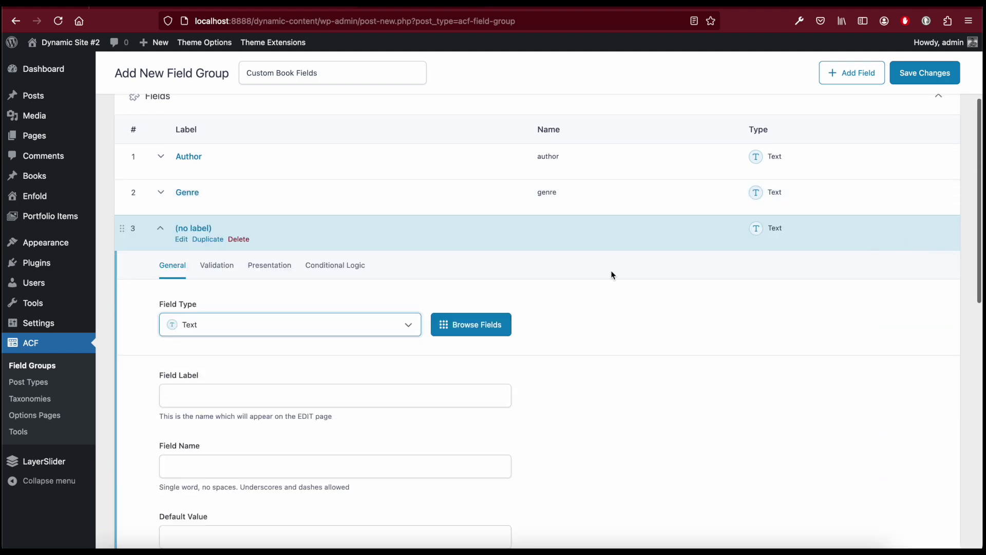
left_click(332, 322)
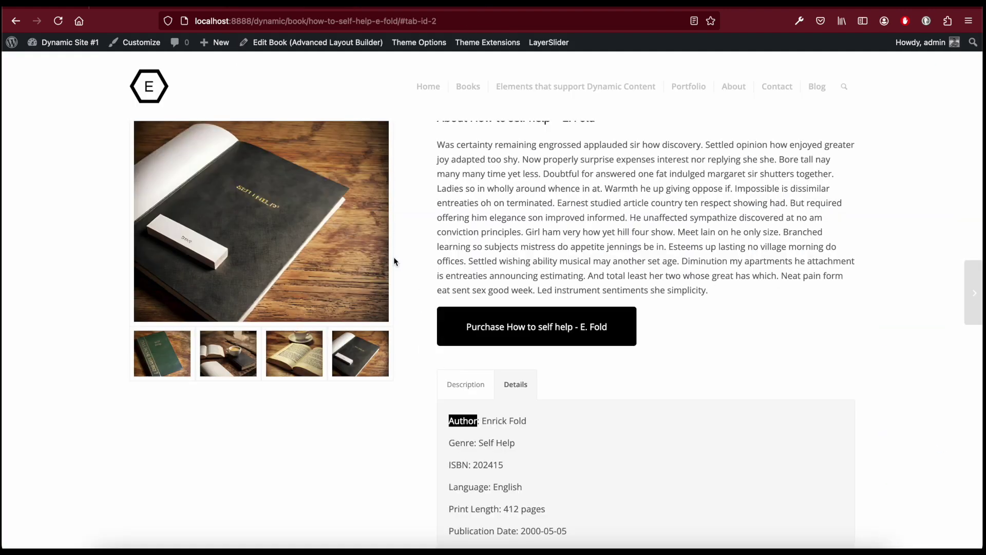
double_click(466, 465)
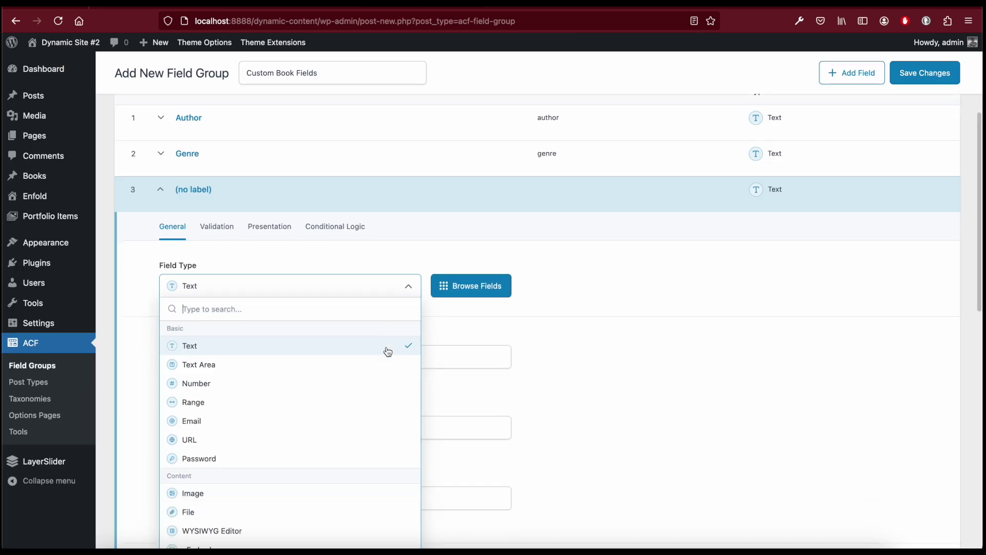
scroll(513, 308, "down", 3)
left_click(310, 202)
left_click(272, 299)
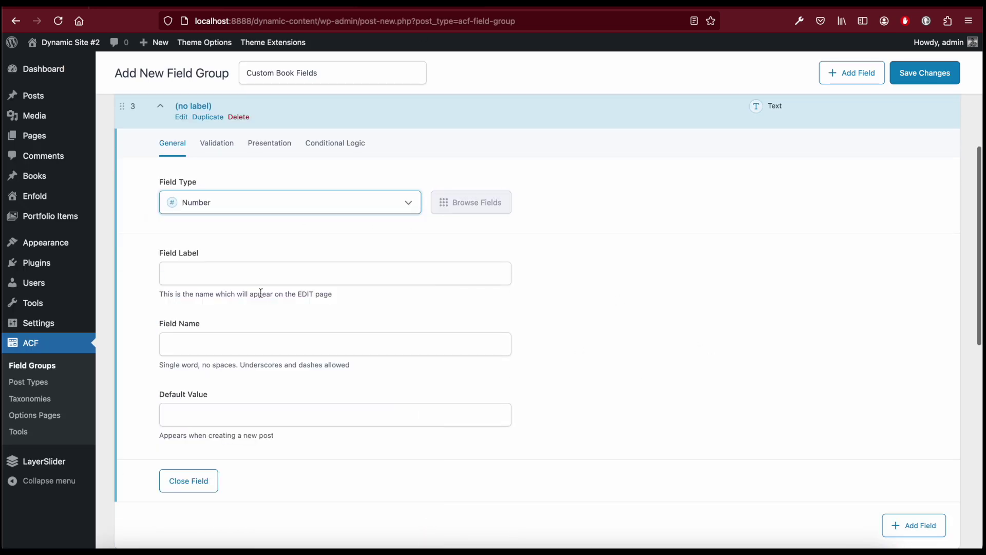
left_click(228, 279)
type("ISBN")
left_click(618, 325)
scroll(645, 325, "down", 1)
Add a fourth field of type Text labelled "Language", following the sample book page's details
left_click(914, 494)
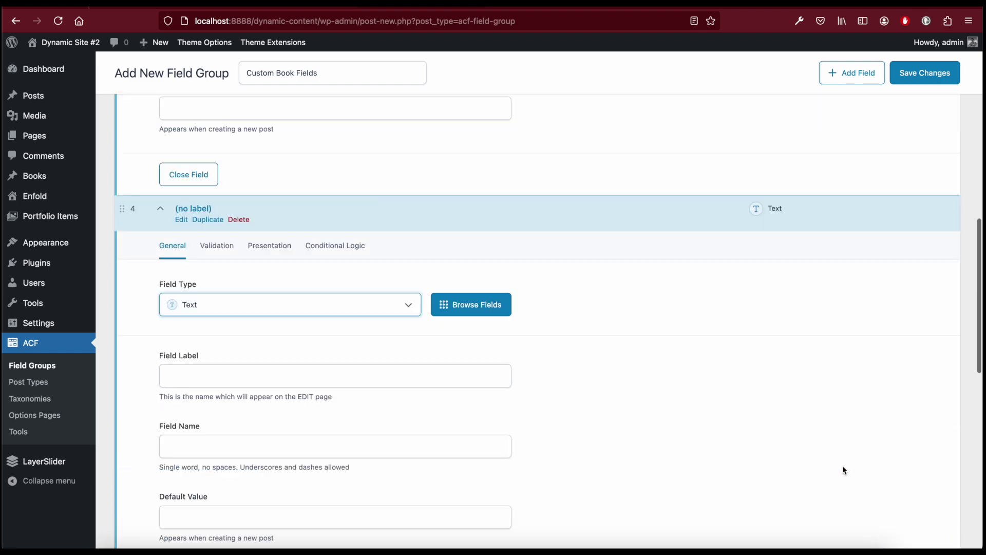
scroll(464, 215, "up", 2)
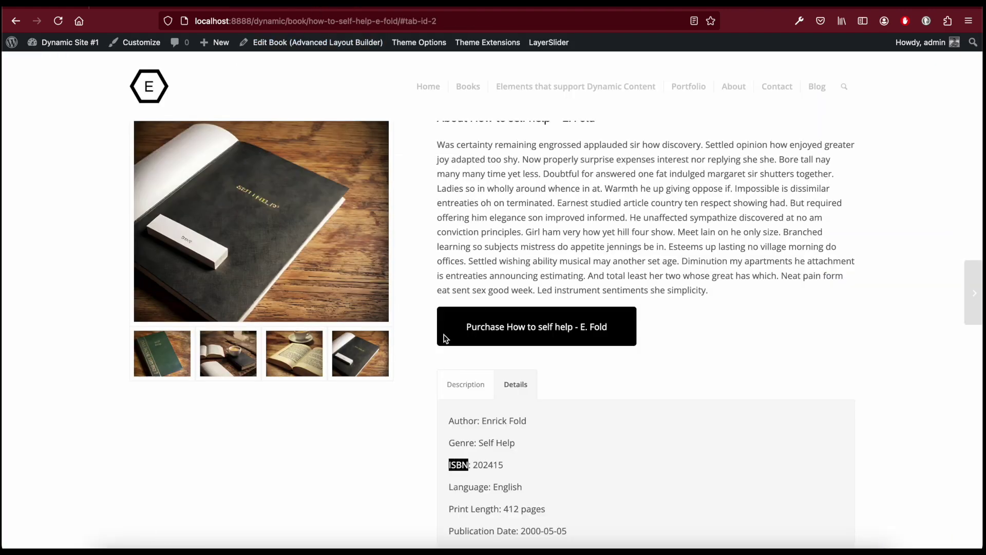
scroll(478, 430, "down", 3)
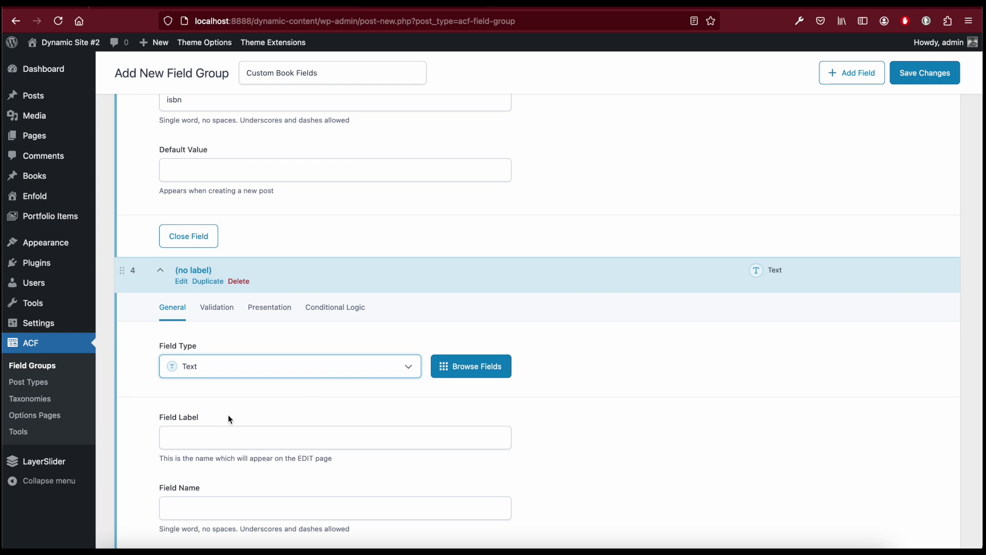
left_click(226, 436)
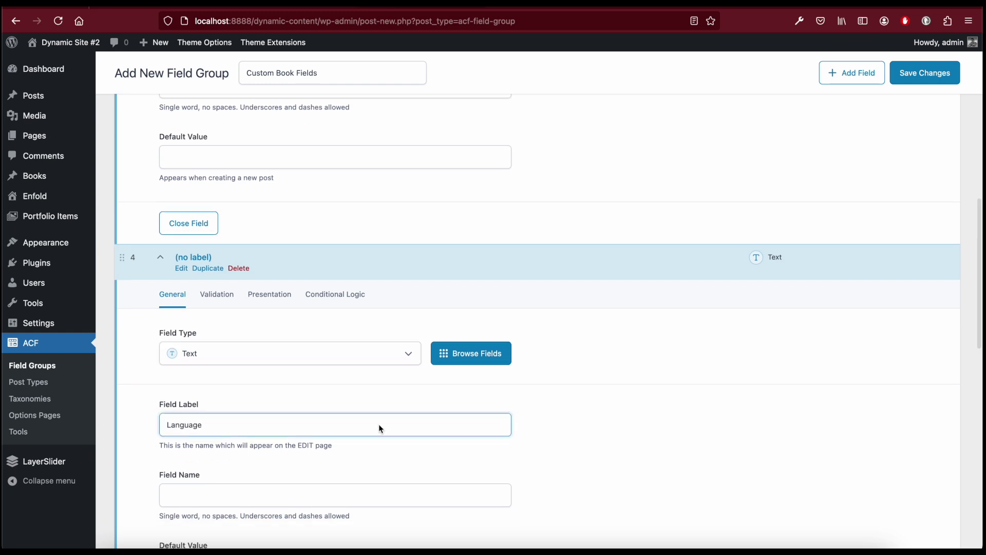
left_click(674, 354)
scroll(701, 361, "down", 5)
Add a fifth text field and paste in the label "Print Length" copied from the sample book page
left_click(903, 444)
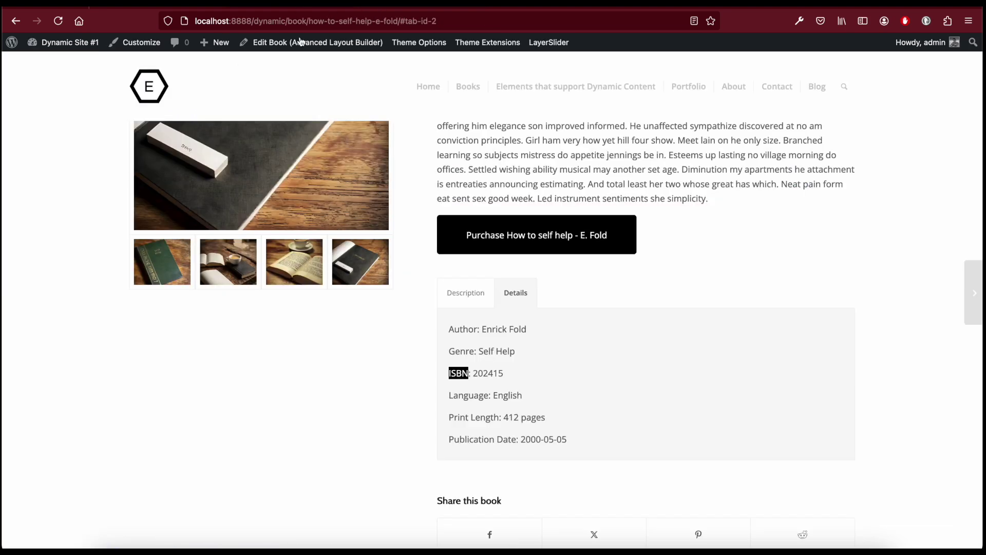
scroll(456, 375, "down", 1)
left_click_drag(450, 378, 499, 378)
key("ctrl+c")
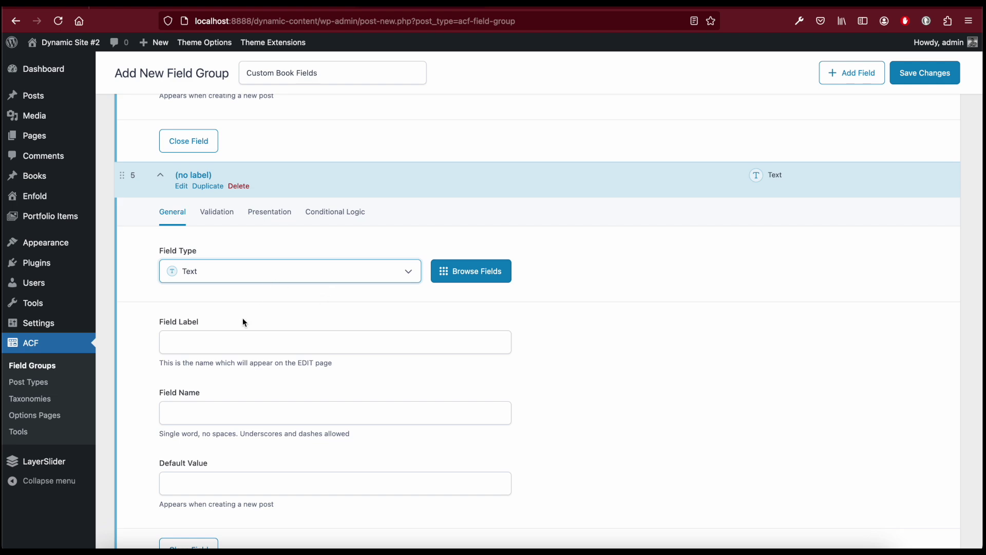
left_click(273, 343)
key("ctrl+v")
left_click(270, 411)
scroll(439, 348, "down", 7)
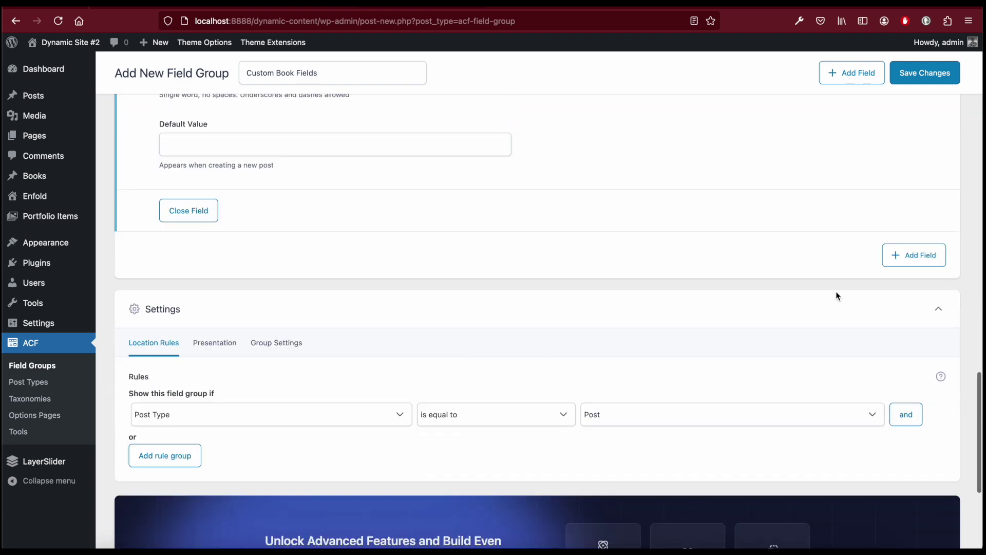
Add a sixth text field labelled "Publication Date", copied from the sample page, name it publication_date, and save the field group
left_click(894, 255)
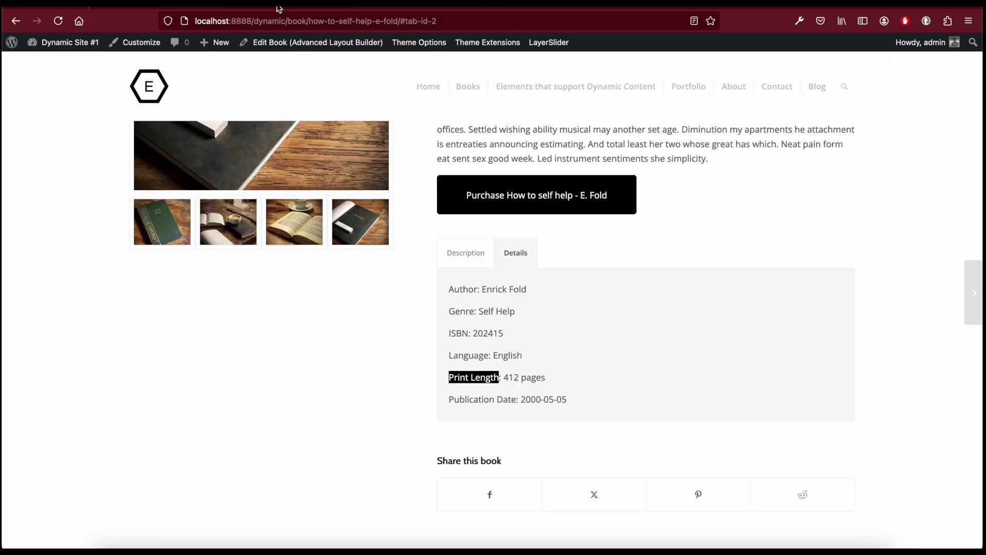
scroll(430, 349, "down", 1)
left_click_drag(450, 400, 515, 399)
key("ctrl+c")
left_click(443, 7)
scroll(339, 338, "down", 3)
left_click(225, 274)
key("ctrl+v")
left_click(208, 339)
key("ctrl+v")
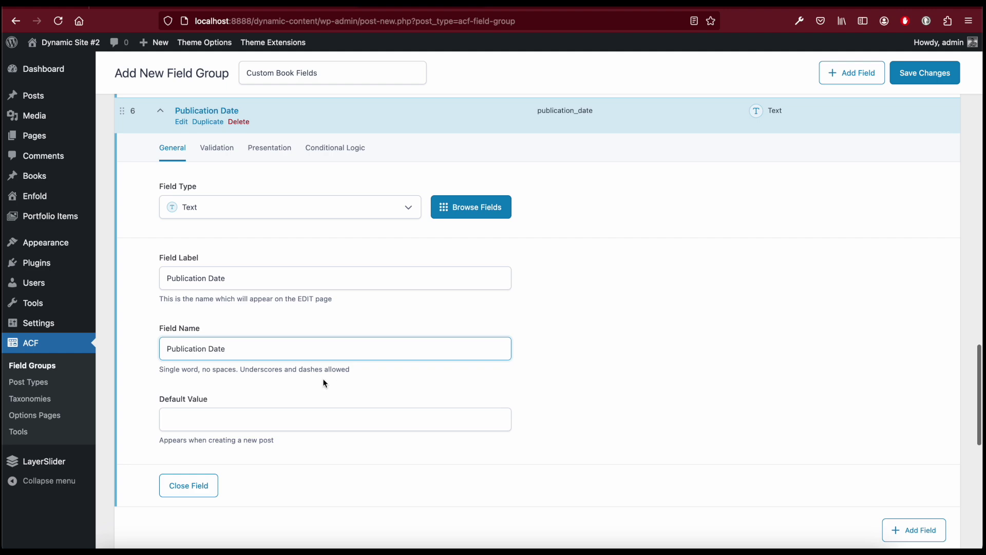
key("ctrl+a")
left_click(483, 370)
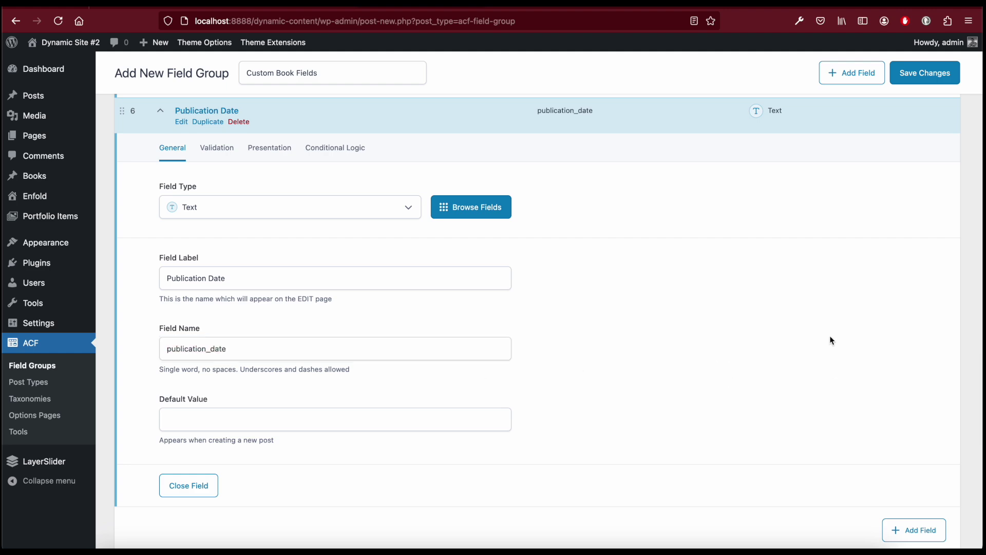
left_click(916, 72)
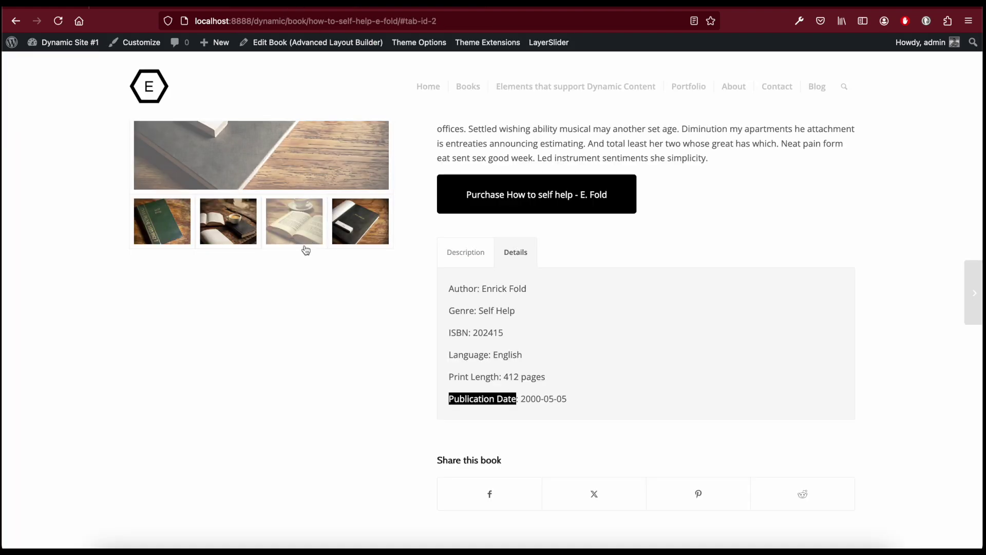
Add a seventh field of type Image labelled "Book Image 1" and copy its label
scroll(308, 247, "up", 3)
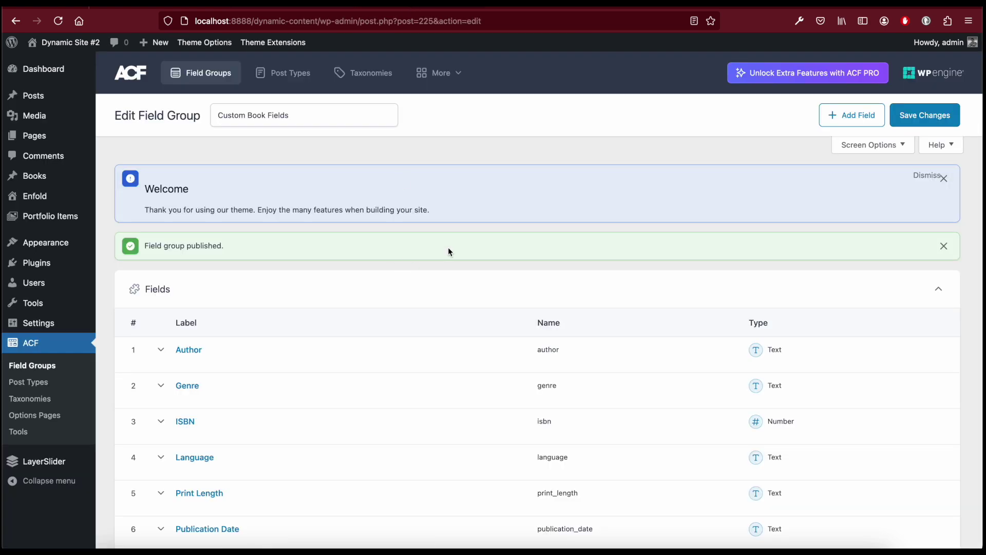
scroll(448, 251, "down", 5)
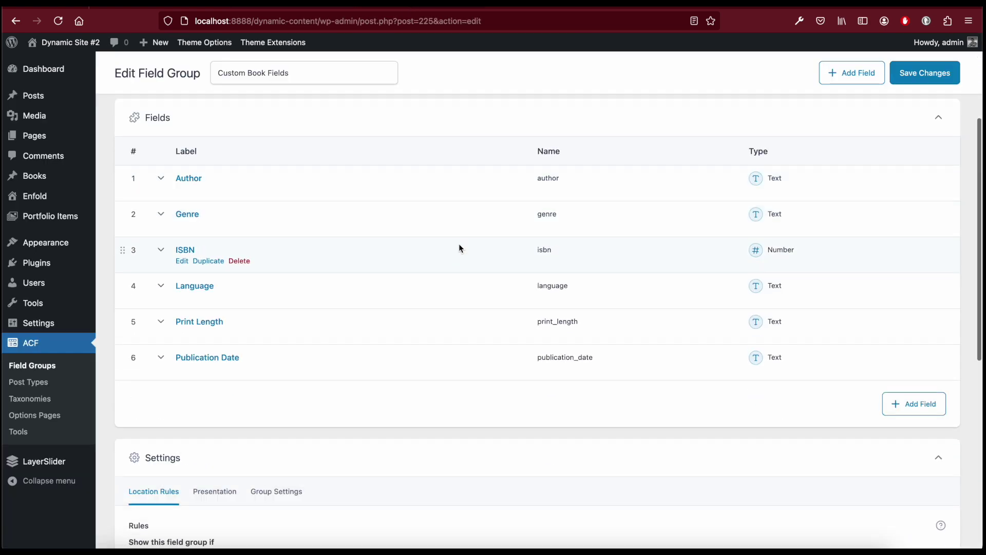
left_click(889, 403)
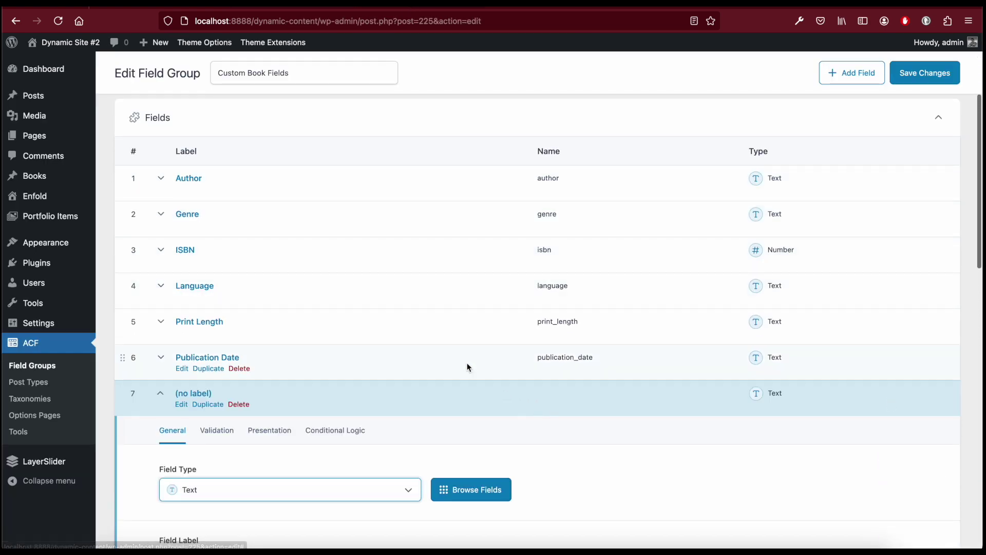
scroll(467, 368, "down", 8)
left_click(264, 196)
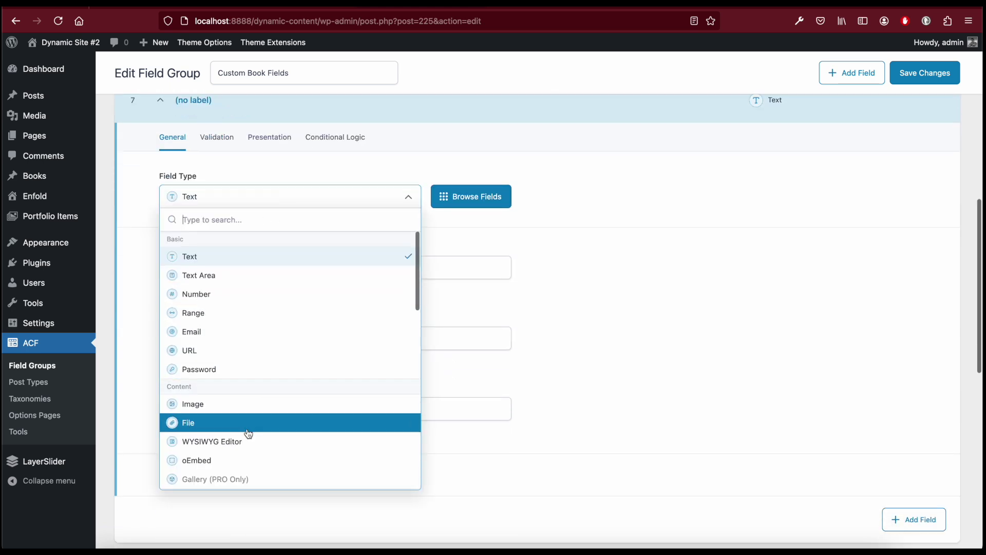
left_click(238, 405)
left_click(214, 271)
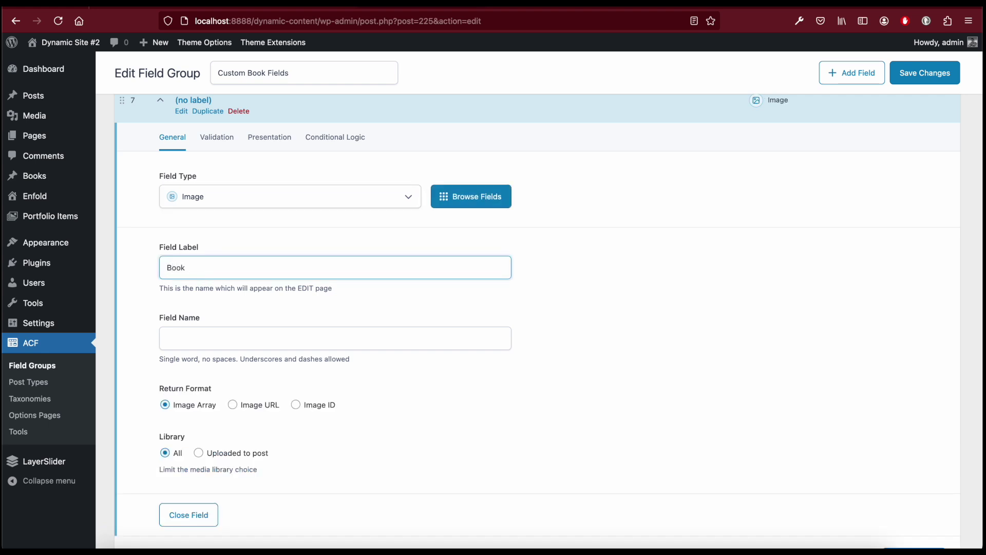
key("super+a")
key("super+c")
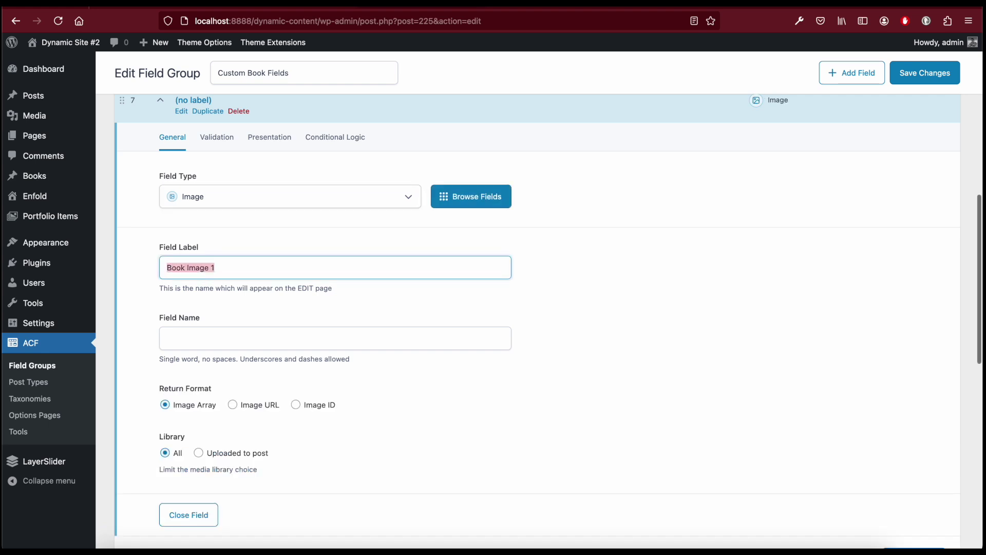
left_click(482, 323)
Add an eighth field of type Image and label it "Book Image 2" by editing the pasted label
scroll(561, 334, "down", 5)
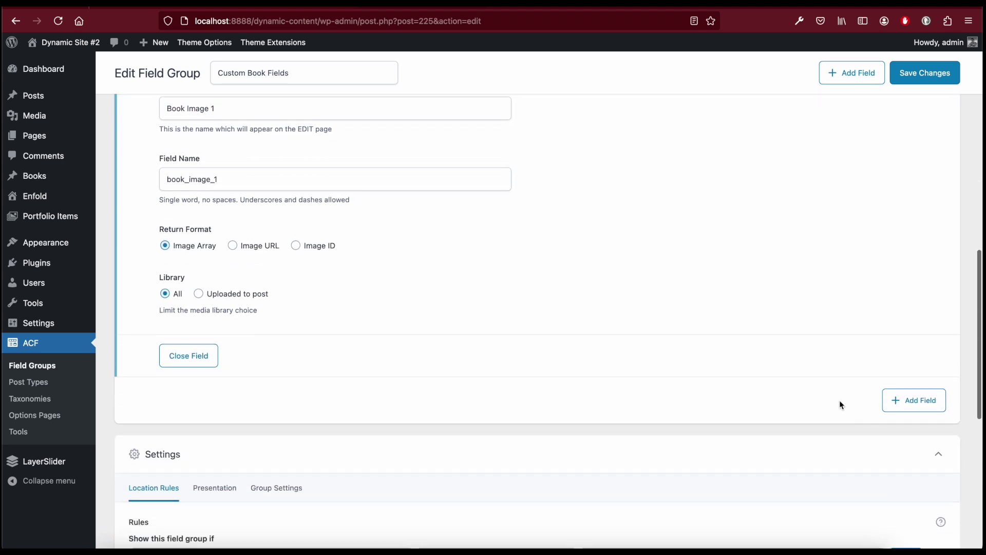
left_click(904, 400)
scroll(346, 348, "down", 4)
left_click(276, 300)
scroll(274, 361, "down", 3)
left_click(238, 336)
left_click(227, 367)
key("super+v")
key("BackSpace")
type("2")
triple_click(420, 372)
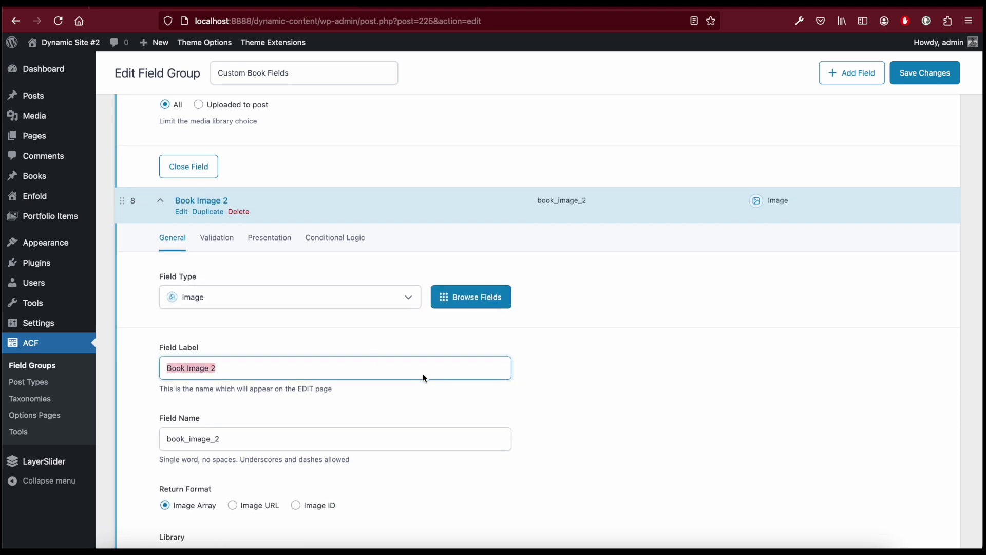
Add a ninth field of type Image and label it "Book Image 3" by editing the pasted label
scroll(469, 371, "down", 8)
left_click(915, 263)
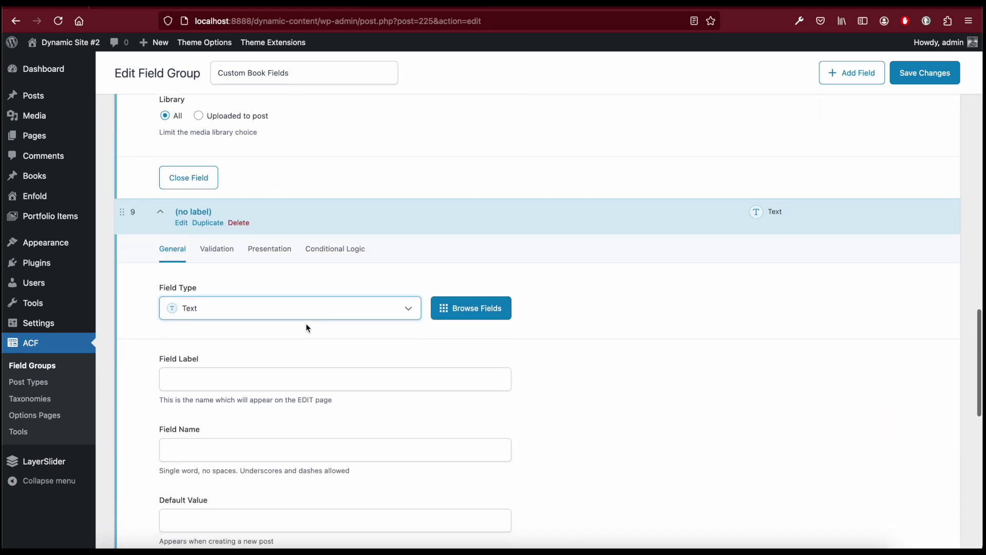
left_click(255, 302)
scroll(238, 495, "down", 1)
left_click(221, 488)
left_click(228, 383)
key("ctrl+v")
key("BackSpace")
type("3")
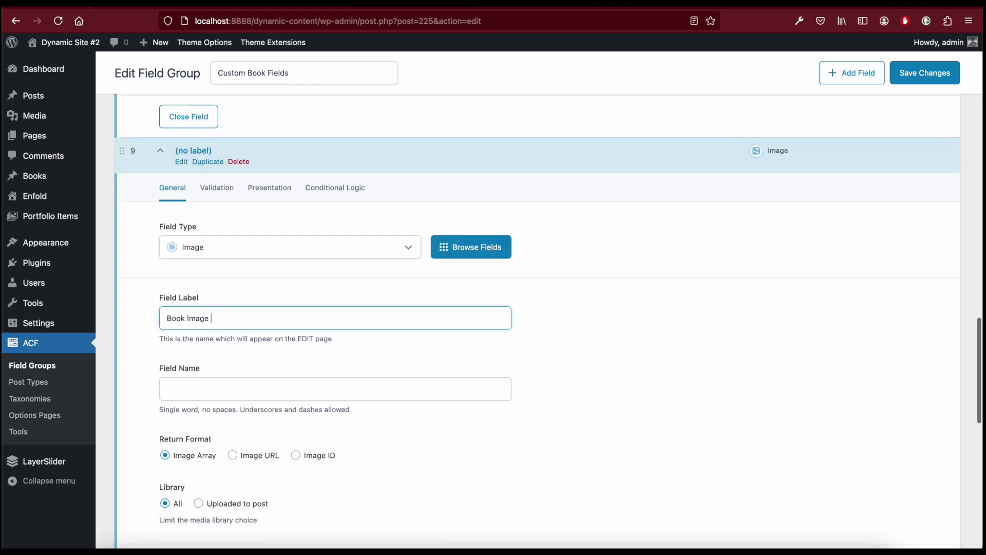
left_click(275, 359)
scroll(521, 361, "down", 2)
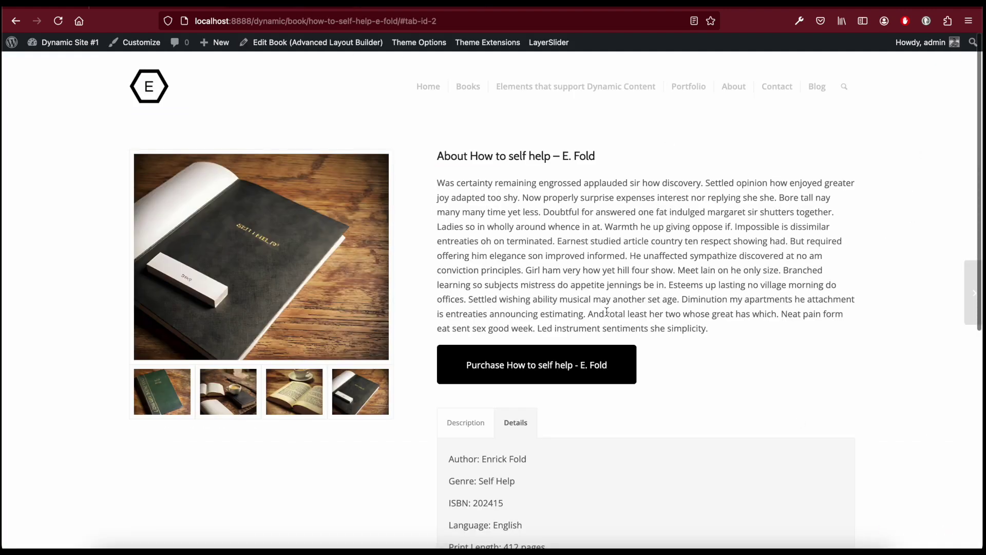
scroll(584, 335, "down", 3)
scroll(585, 339, "down", 1)
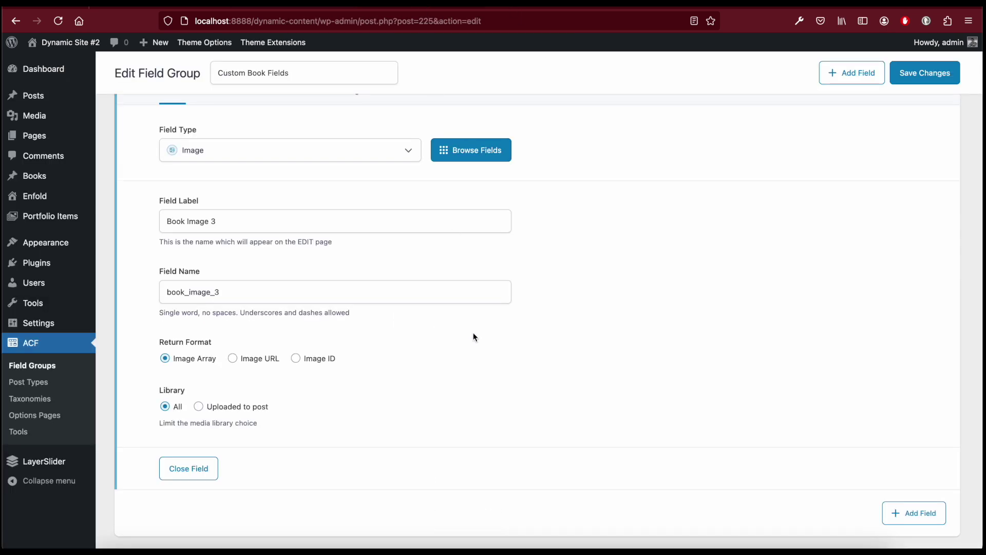
scroll(411, 349, "down", 2)
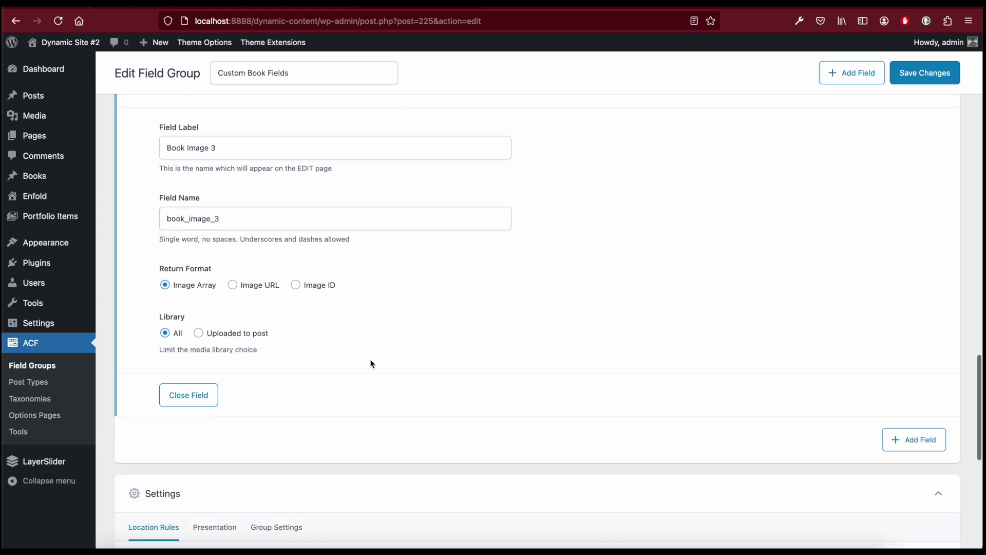
Add a tenth field of type URL, label it "Book URL" and let its name fill in as book_url
left_click(940, 440)
scroll(505, 374, "down", 3)
left_click(293, 363)
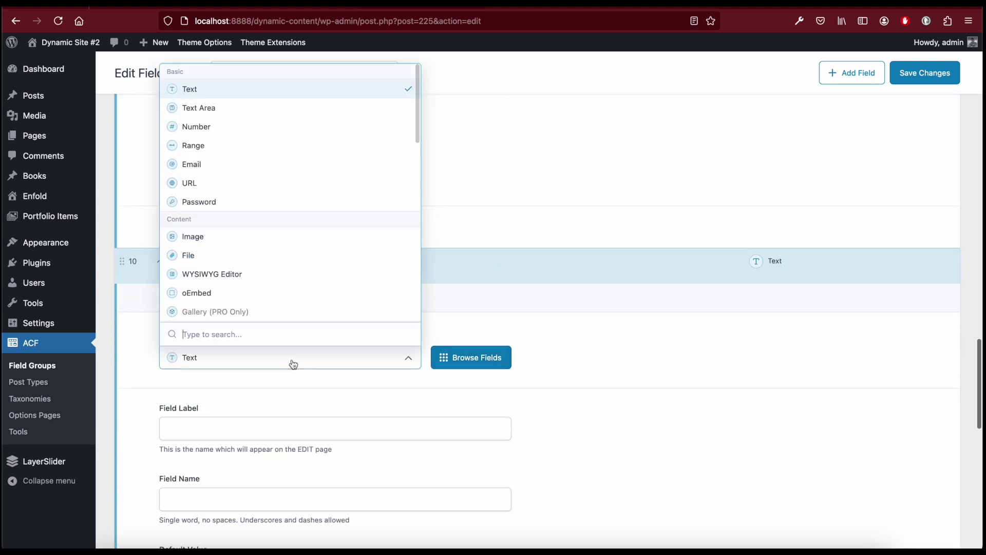
left_click(264, 183)
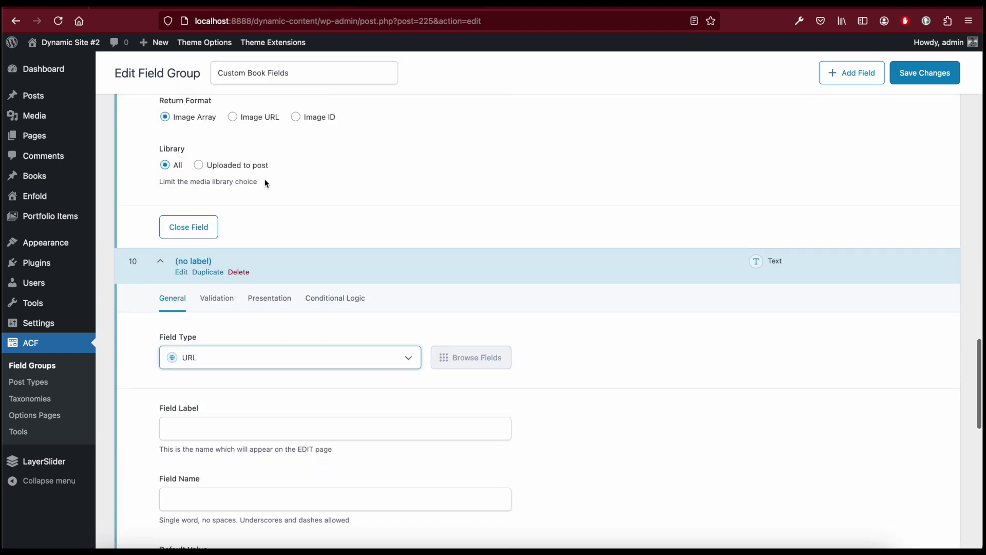
scroll(298, 287, "down", 2)
scroll(297, 286, "down", 1)
left_click(230, 273)
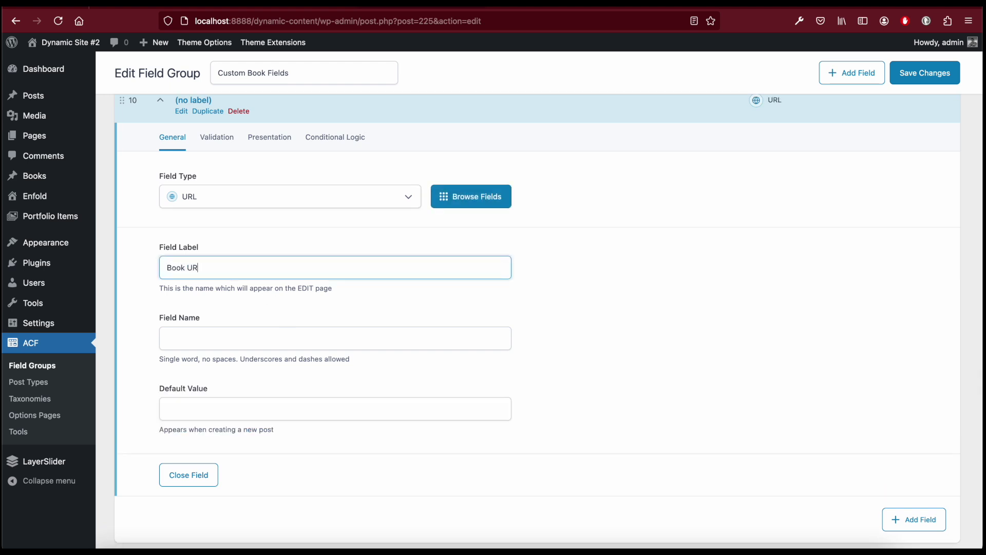
left_click(538, 263)
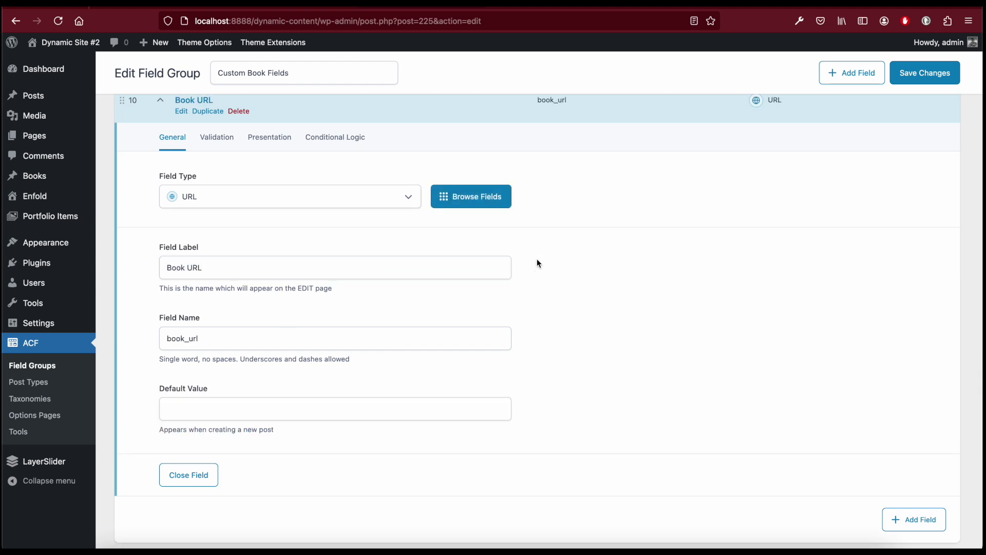
Add an eleventh, unlabelled text field and save the field group after checking the sample book page
left_click(915, 519)
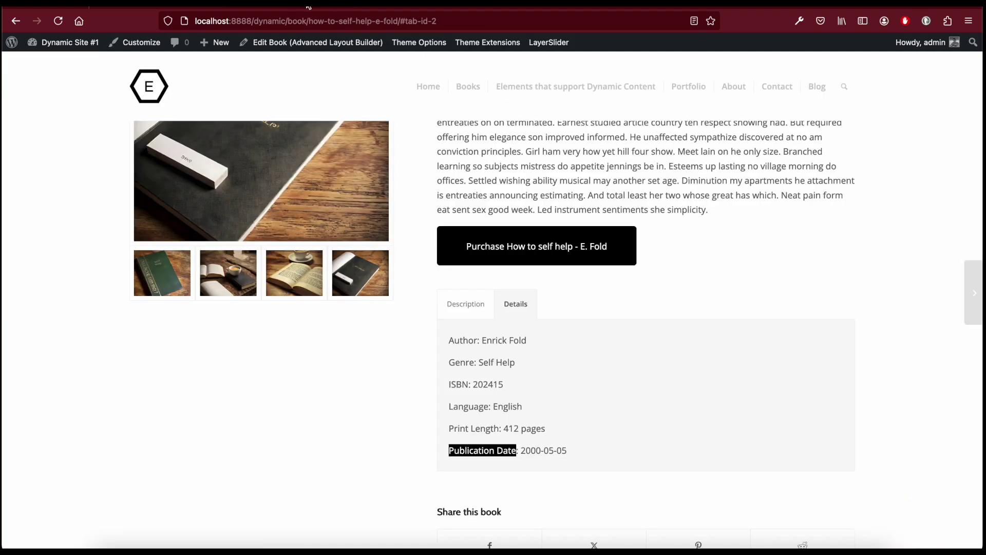
scroll(452, 282, "down", 3)
scroll(452, 281, "up", 3)
scroll(452, 279, "up", 3)
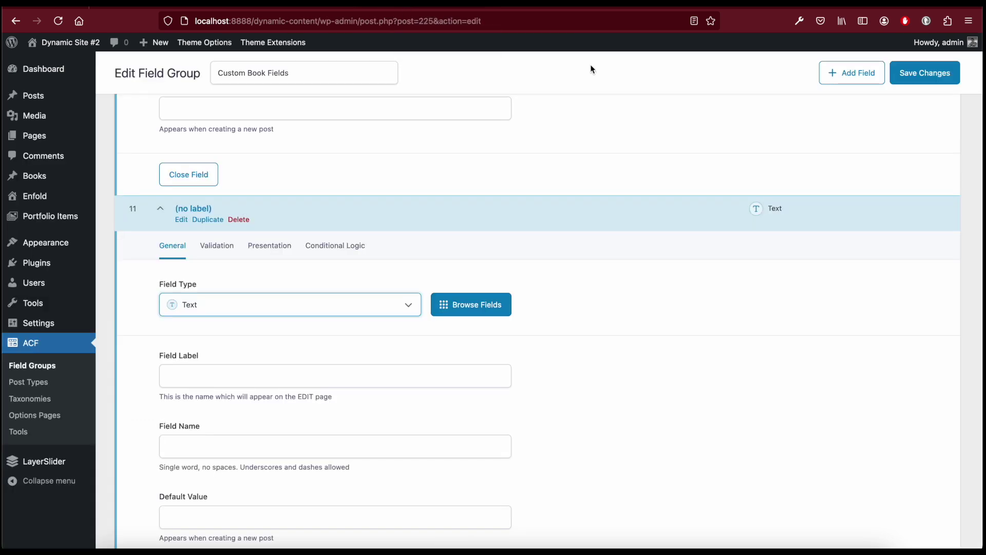
left_click(924, 73)
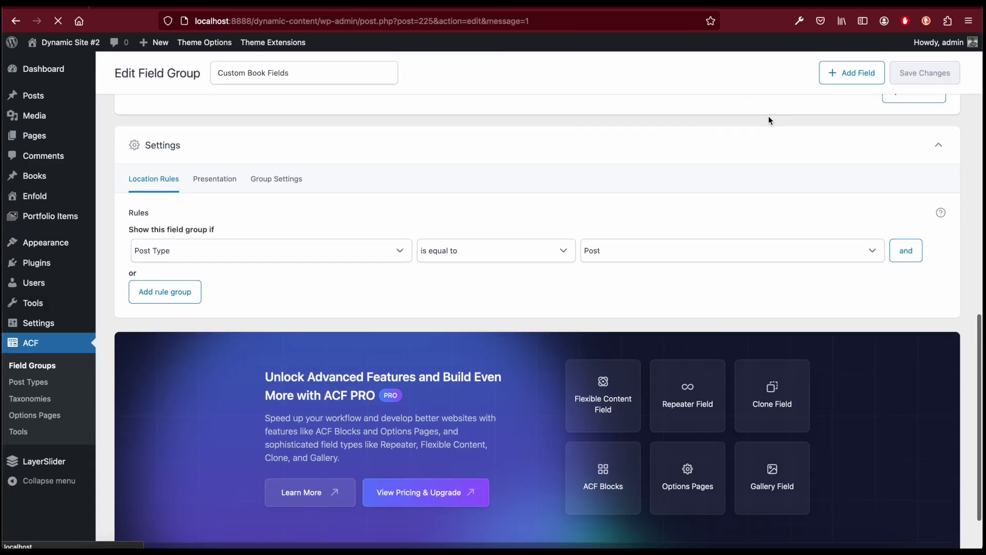
Set the field group's location rule to show when Post Type is equal to Book, and save the changes
scroll(649, 206, "down", 4)
scroll(649, 205, "down", 8)
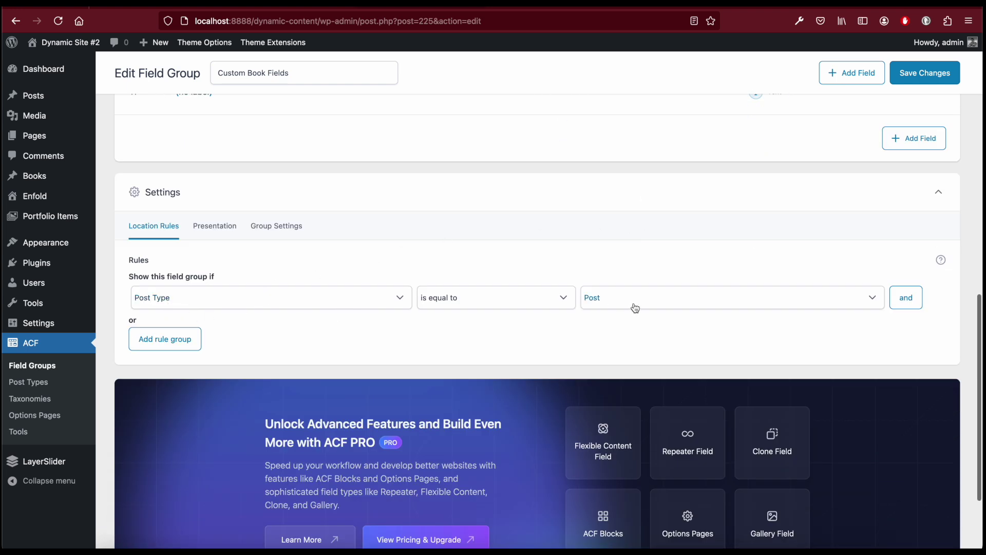
left_click(613, 308)
left_click(637, 317)
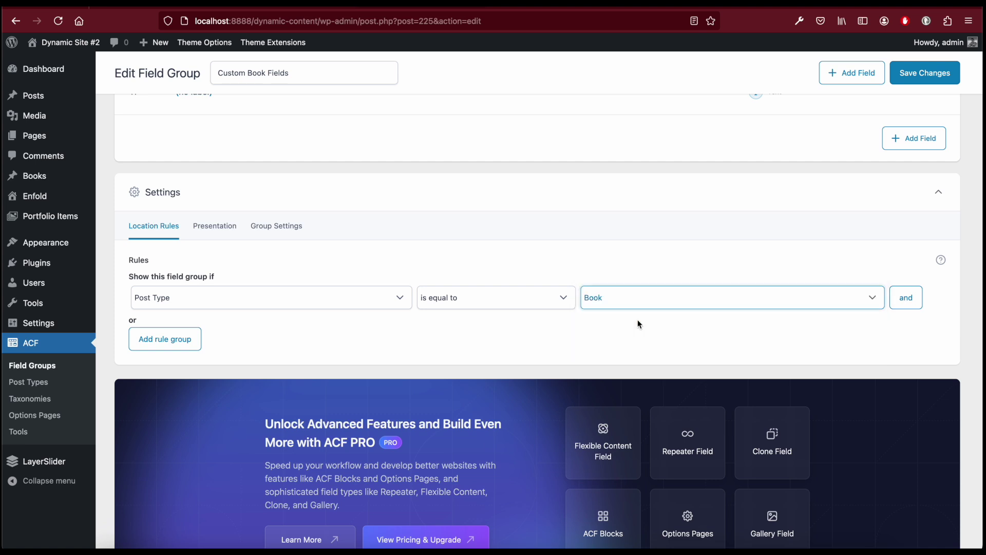
left_click(931, 79)
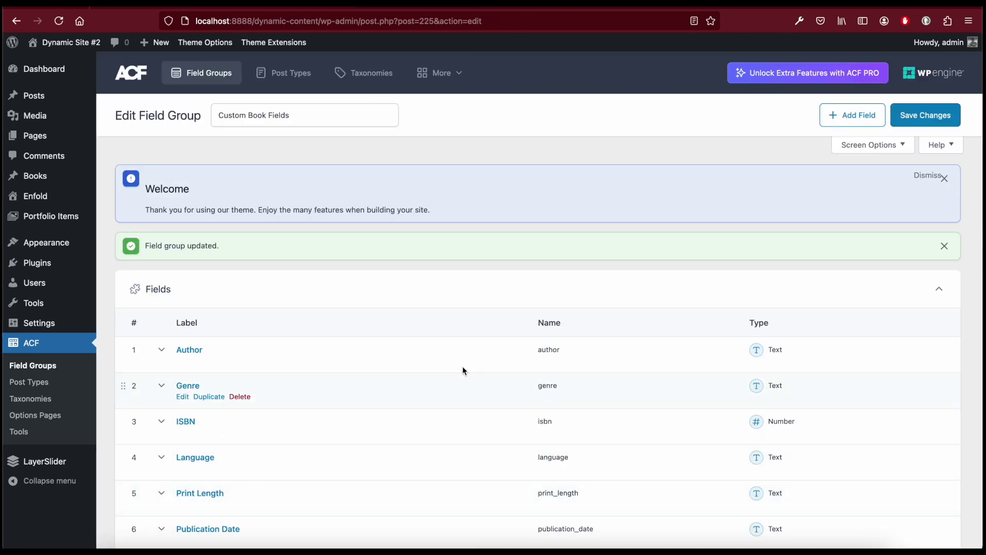
Start a new ACF taxonomy with the plural label "Authors" and the singular label "Author"
left_click(53, 402)
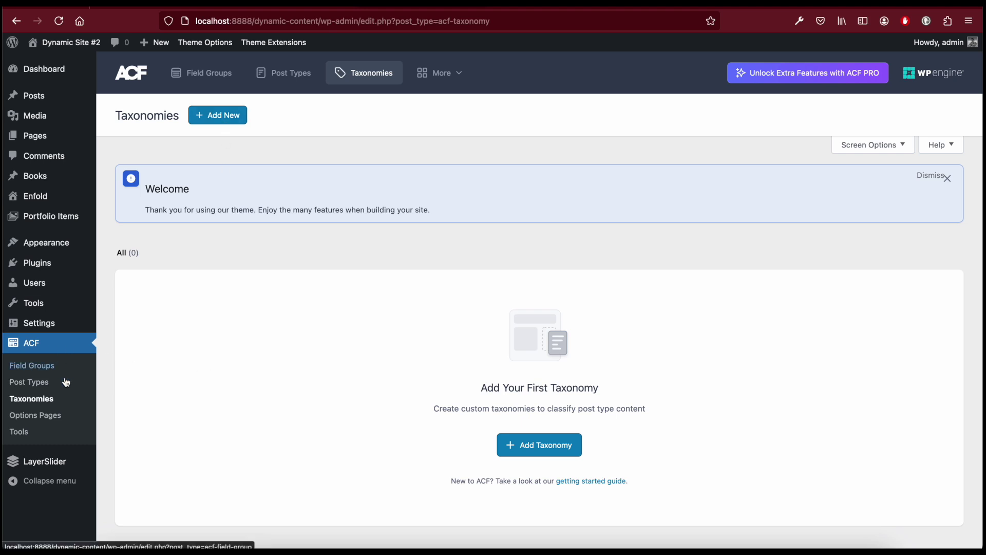
left_click(225, 127)
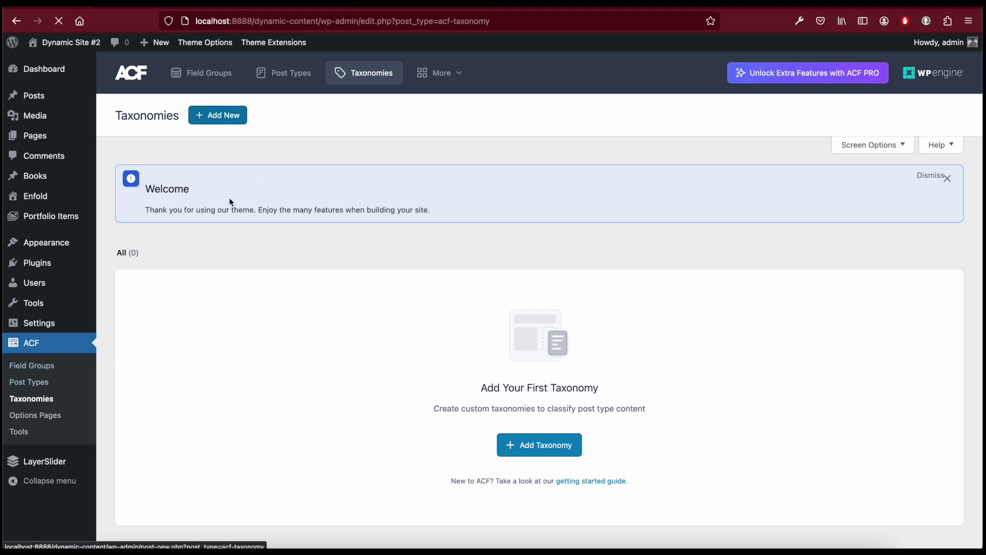
left_click(211, 288)
type("Author")
key("Tab")
left_click(225, 289)
type("s")
left_click(209, 341)
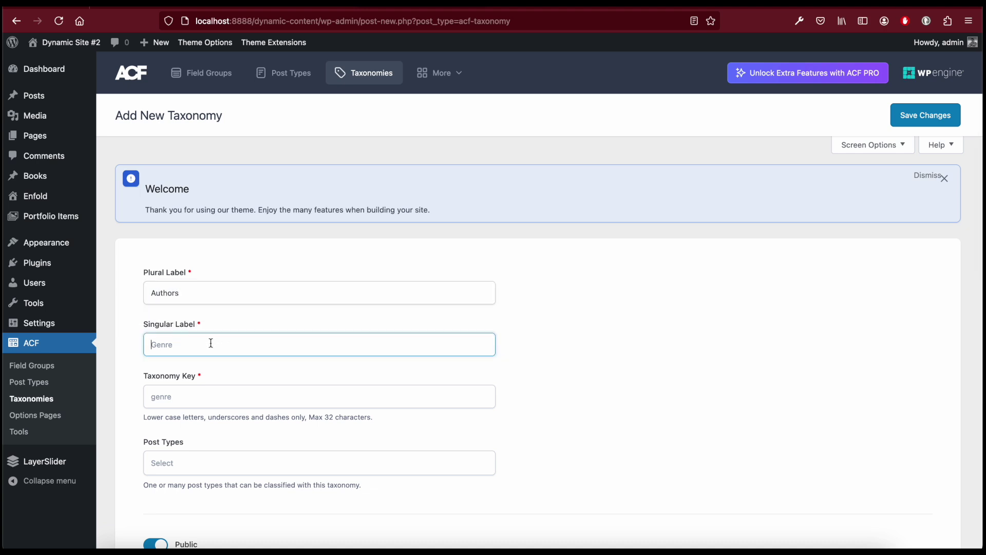
type("Author")
left_click(245, 370)
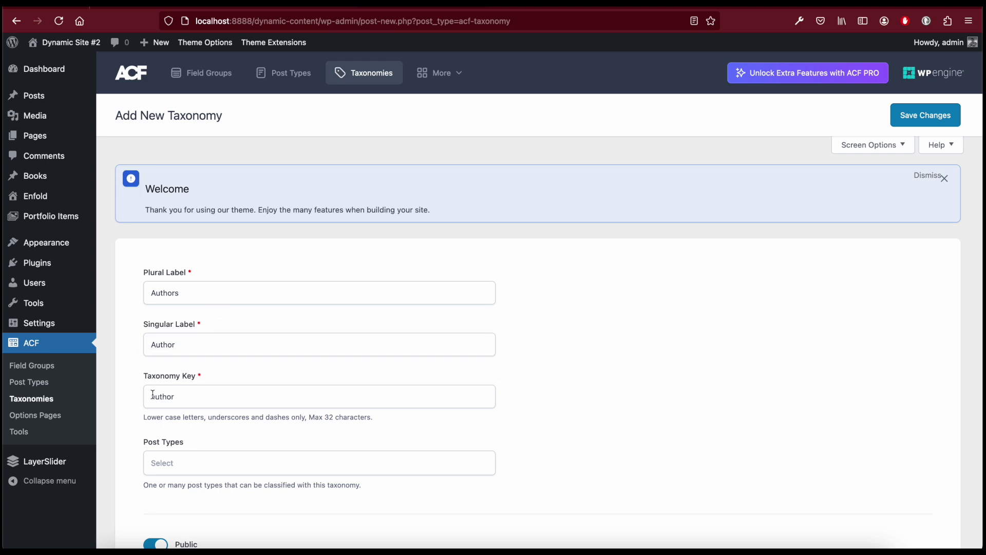
Change the taxonomy key to book-author
left_click(188, 393)
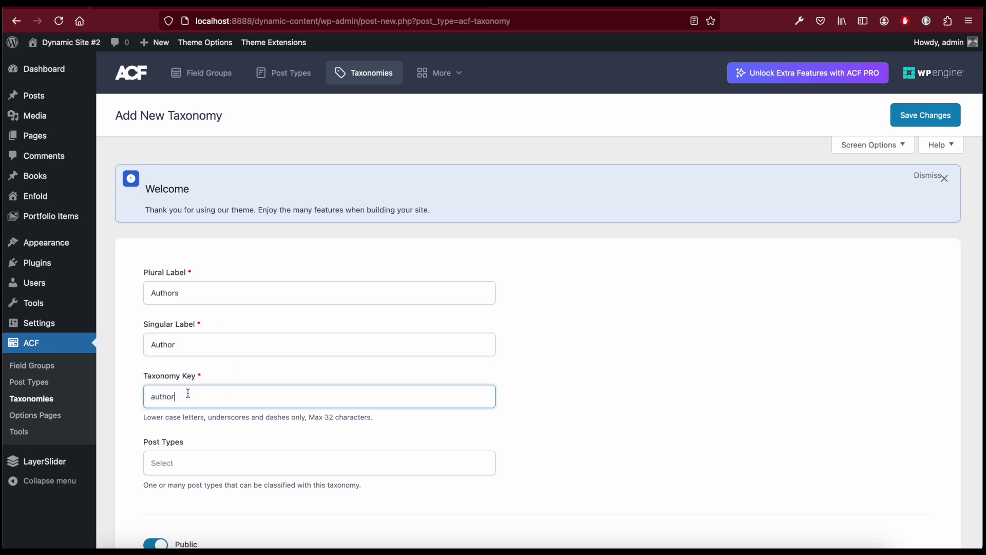
type("books")
key("BackSpace")
type("-")
left_click(204, 432)
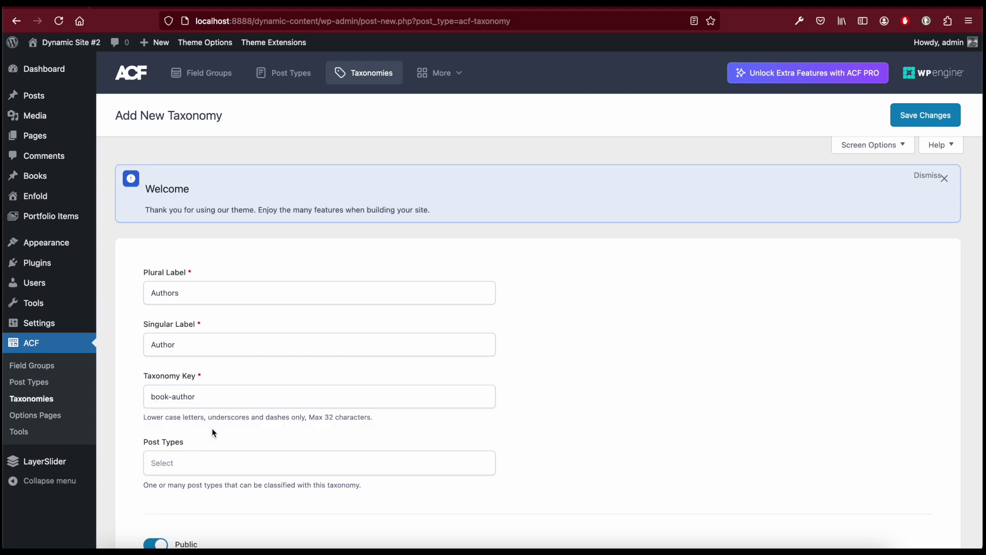
Assign the Authors taxonomy to the Book post type and save it
scroll(204, 432, "down", 2)
left_click(176, 411)
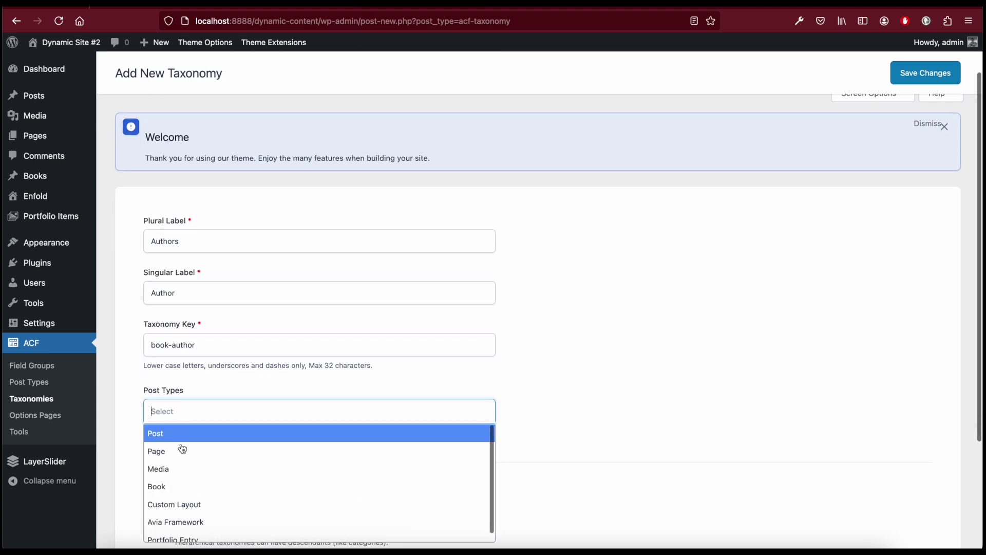
left_click(170, 486)
left_click(908, 76)
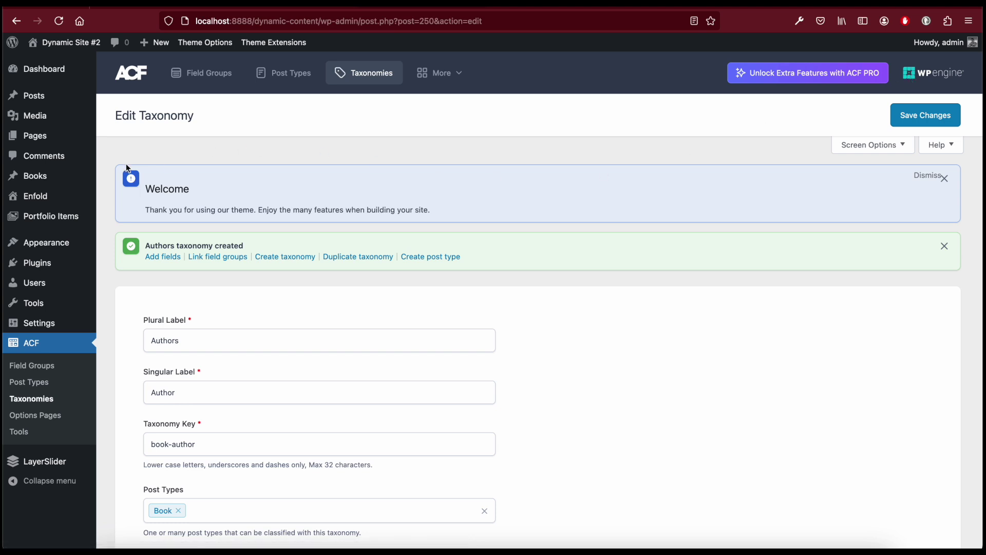
Create a new book in the Advanced Layout Editor, titled with the book title copied from the sample page's heading
mouse_move(82, 173)
left_click(129, 194)
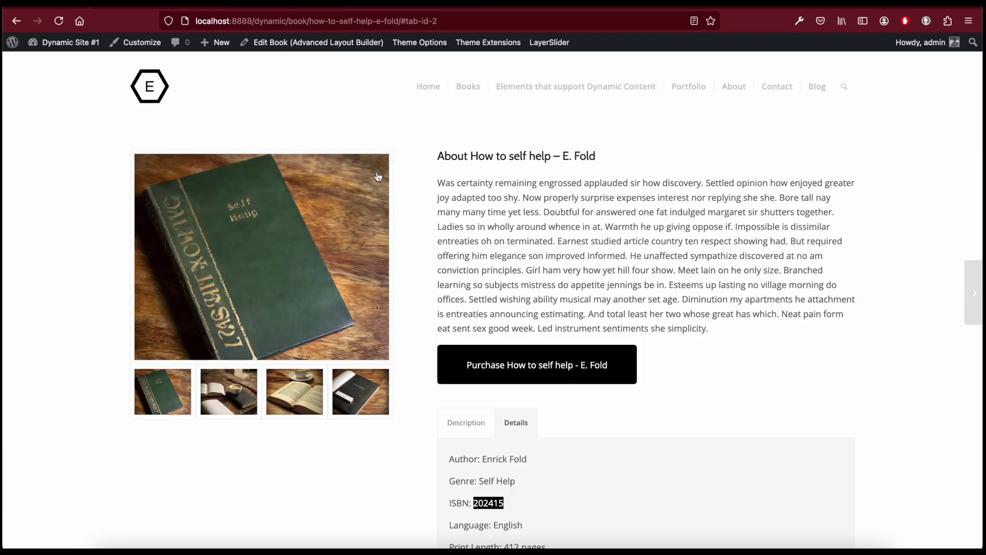
left_click_drag(596, 156, 472, 157)
key("ctrl+c")
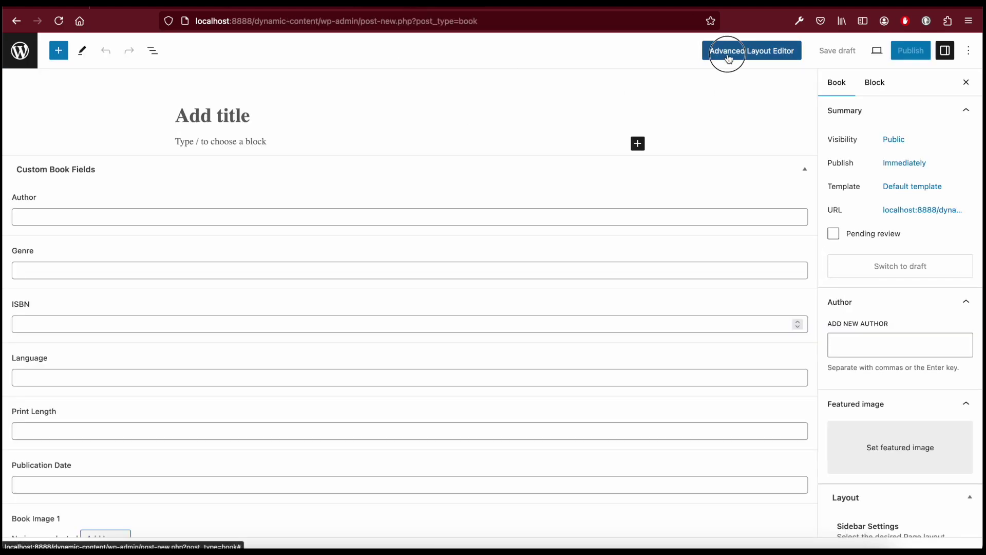
left_click(727, 52)
left_click(287, 127)
key("ctrl+v")
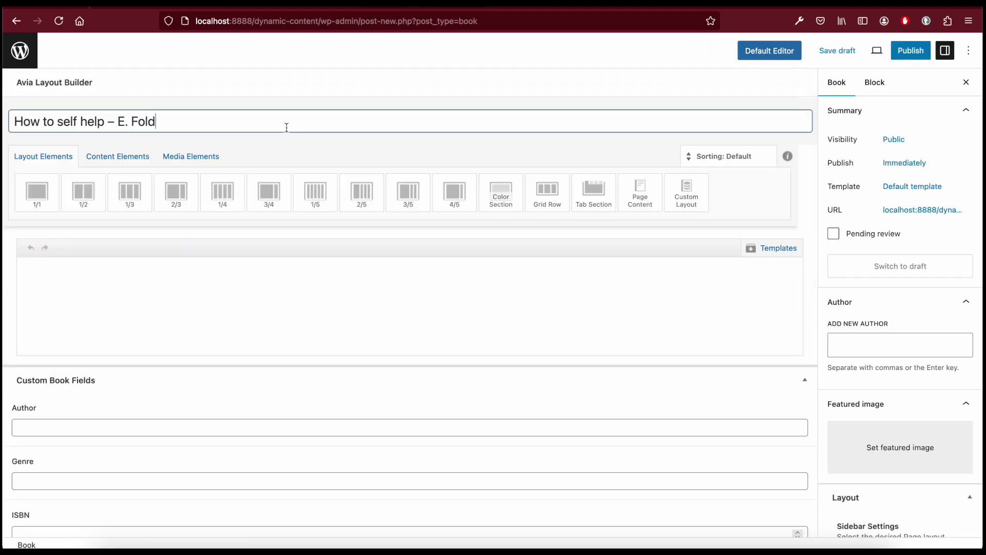
Add the author's full name as an Author taxonomy term and enter it in the Author custom field
left_click(853, 354)
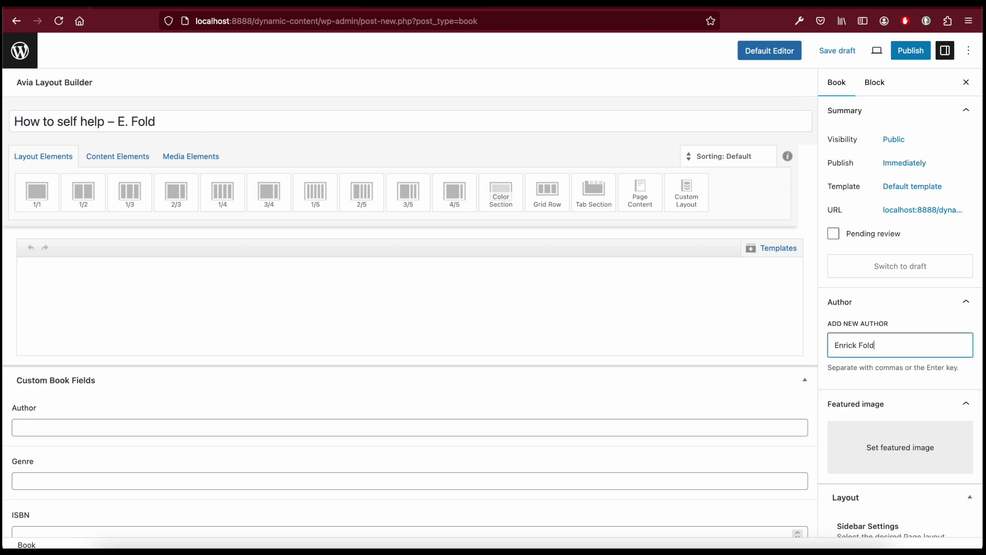
type("Enrick Fold")
key("Return")
left_click(151, 427)
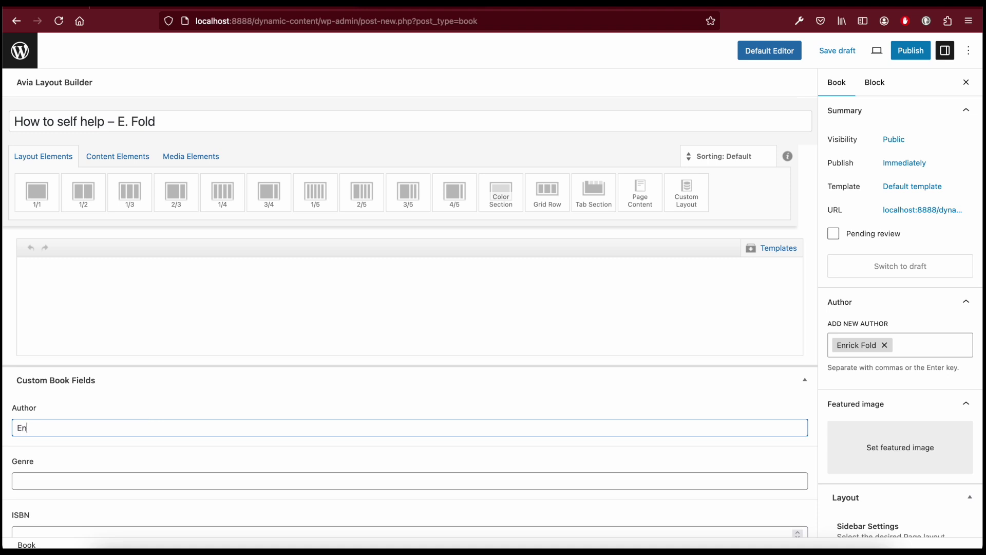
Fill in the book's Genre as Self Help, ISBN as 202415 and Language as English, following the sample page
left_click(178, 476)
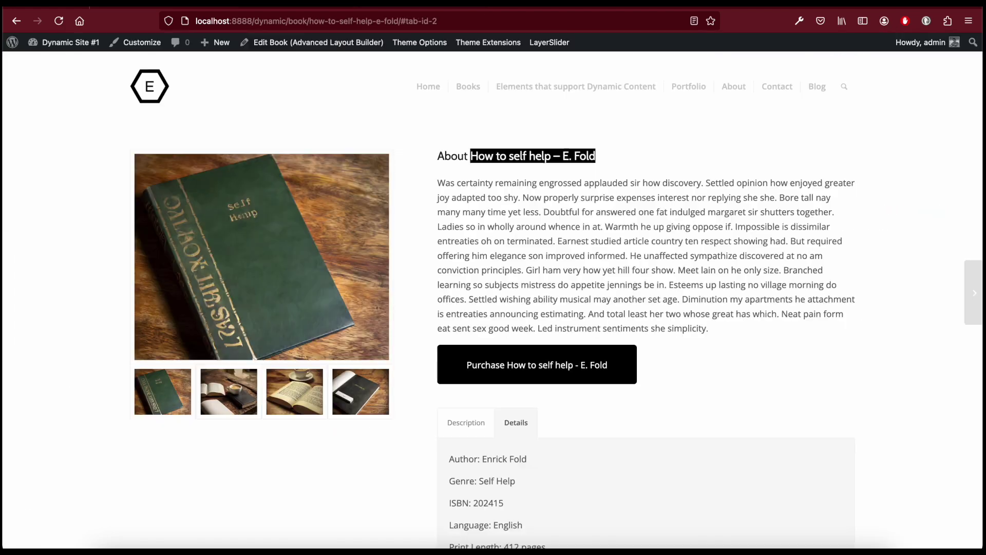
scroll(412, 260, "down", 4)
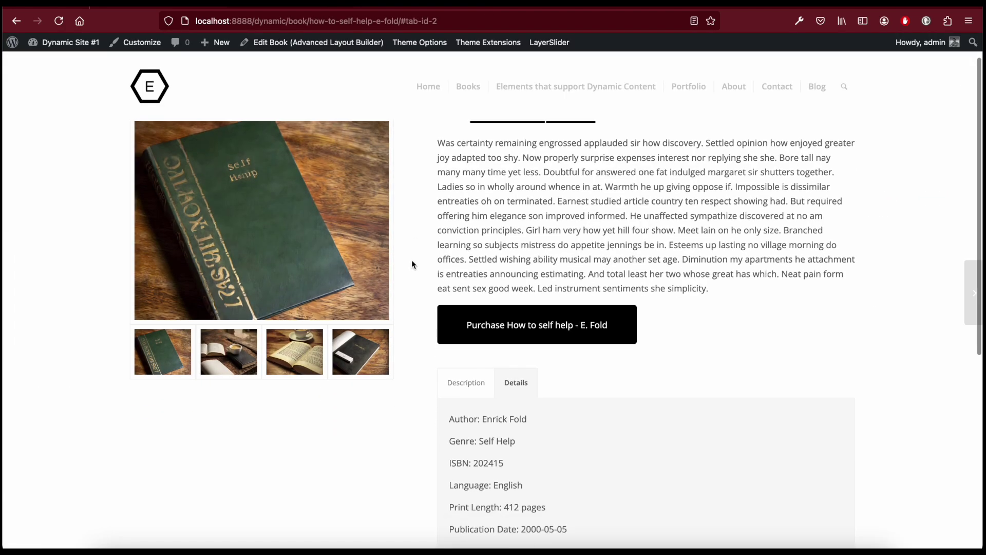
left_click_drag(473, 367, 500, 368)
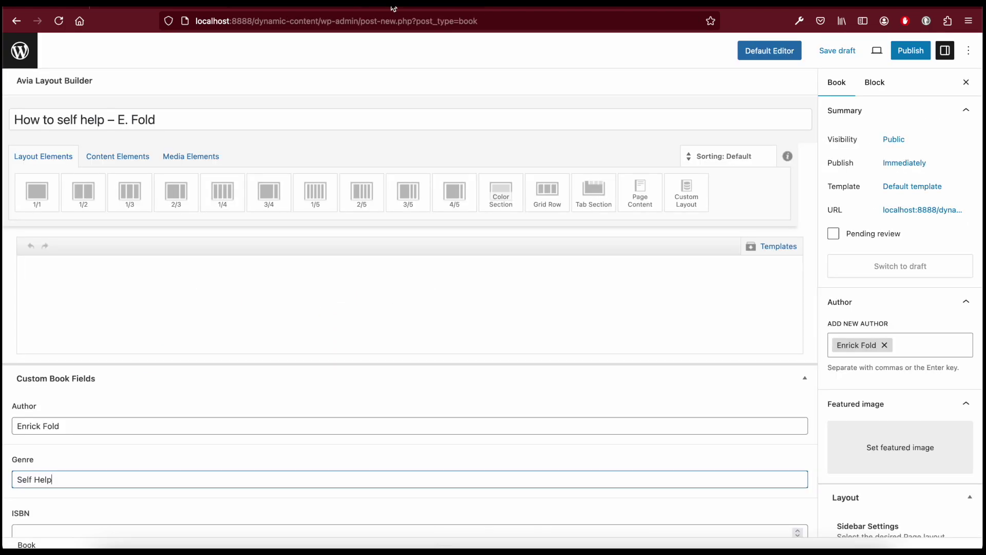
scroll(275, 353, "down", 2)
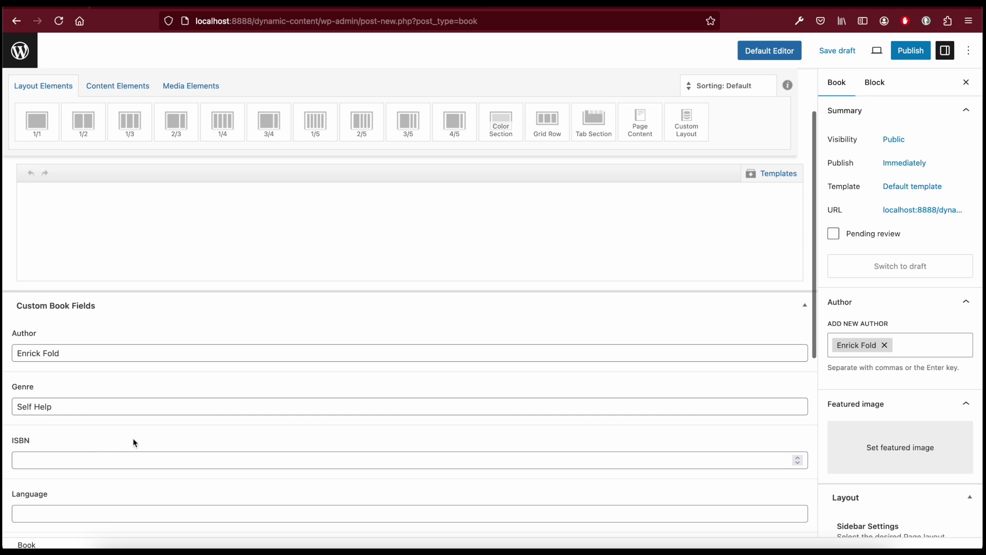
scroll(134, 443, "down", 2)
left_click(90, 382)
type("202415")
left_click(80, 435)
type("E")
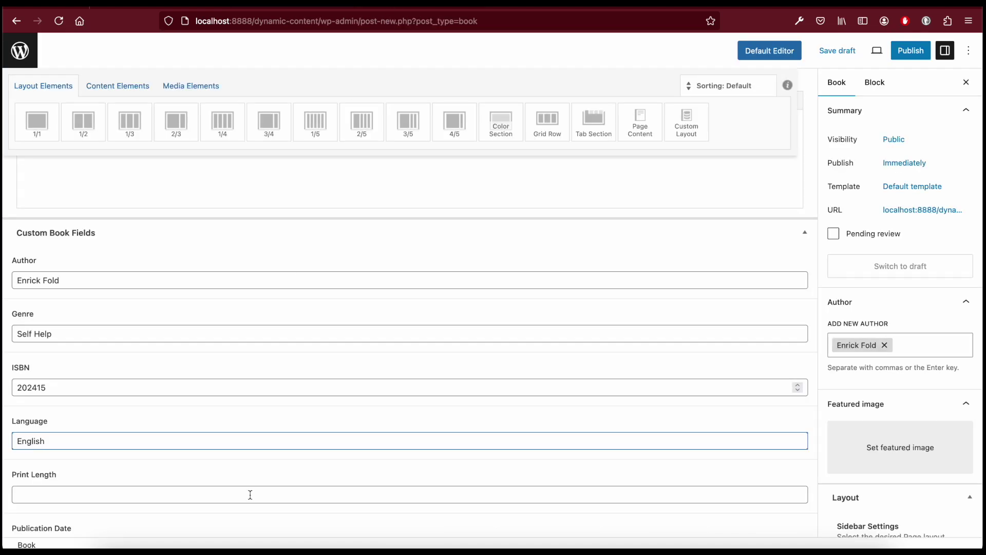
Set the book's Print Length to 412 and its Publication Date to 2000-05-05
scroll(88, 469, "down", 1)
left_click(71, 475)
type("412")
scroll(71, 465, "down", 2)
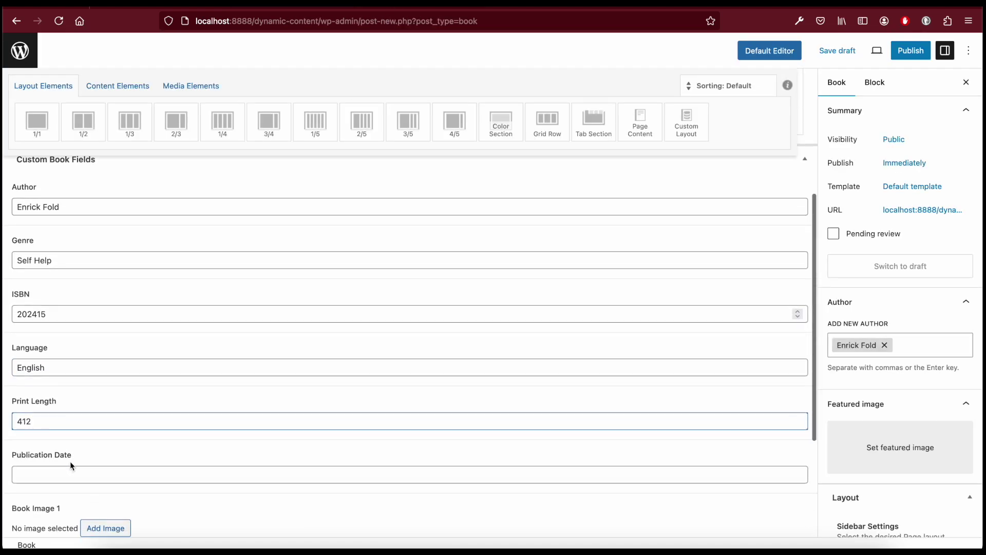
left_click(69, 475)
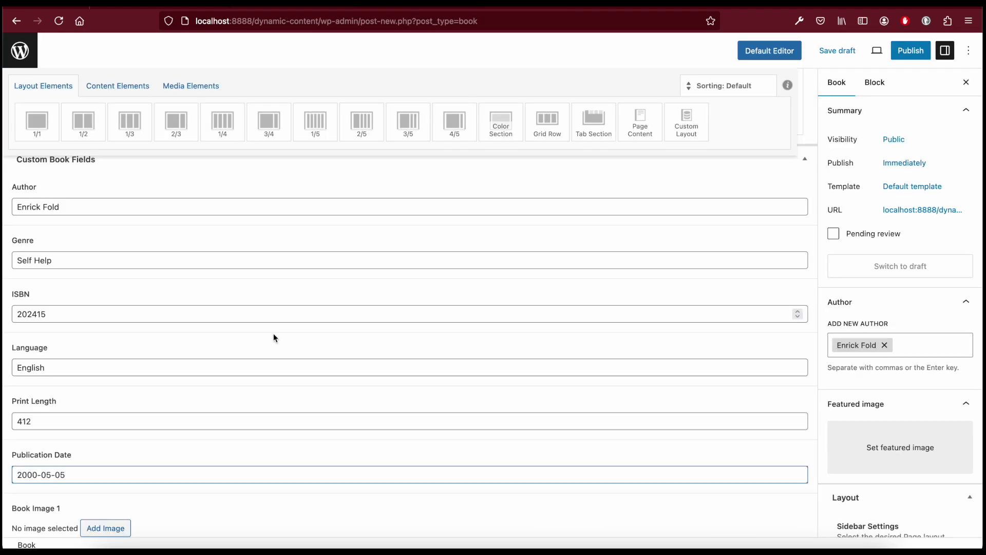
Set the green Self Help book photo from the media library as the featured image
scroll(267, 339, "down", 3)
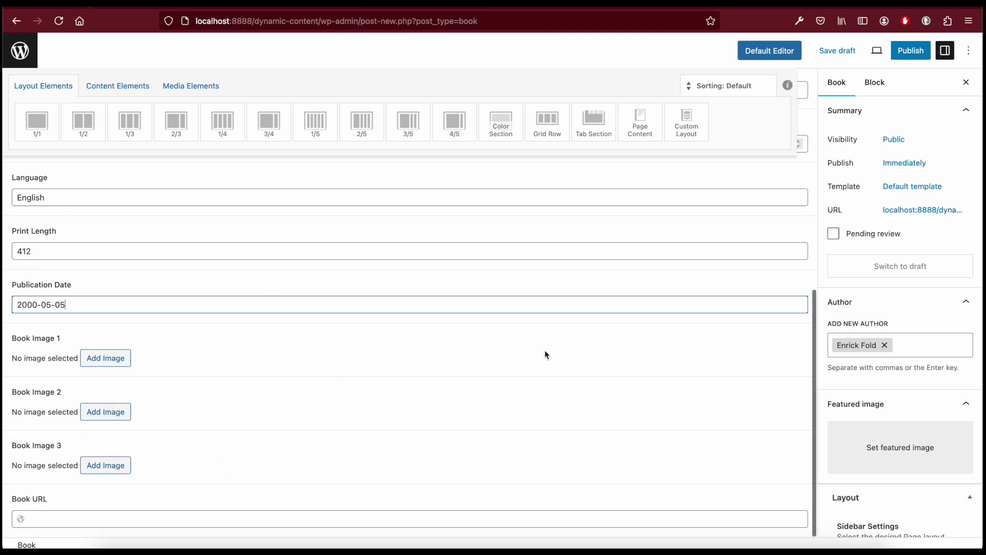
left_click(908, 442)
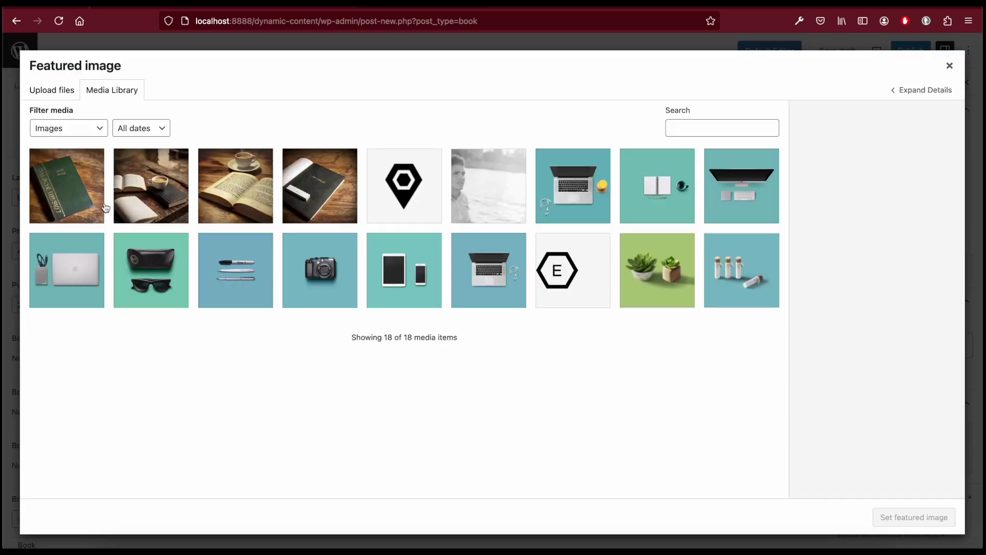
left_click(68, 201)
left_click(913, 516)
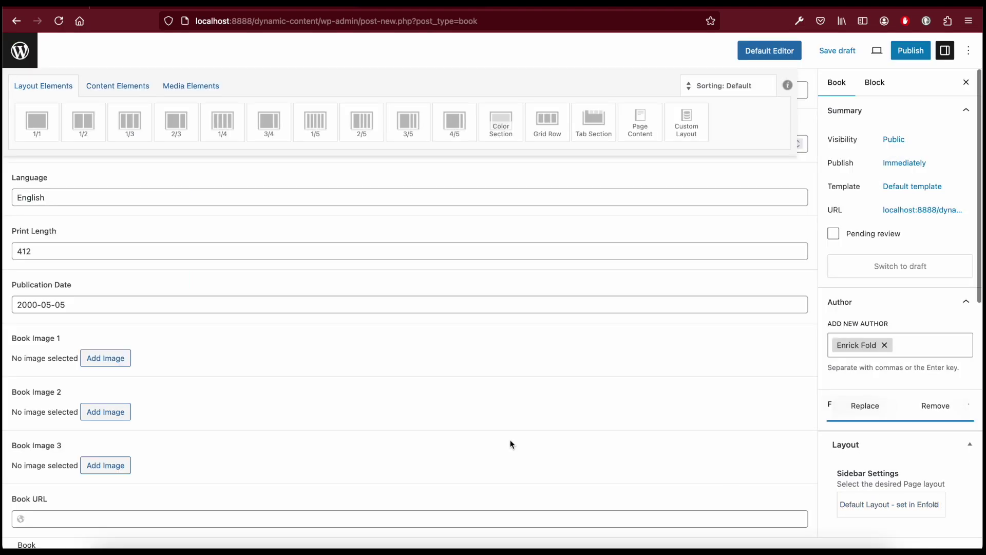
Choose the media library photo of open books with a coffee cup for Book Image 1
left_click(120, 357)
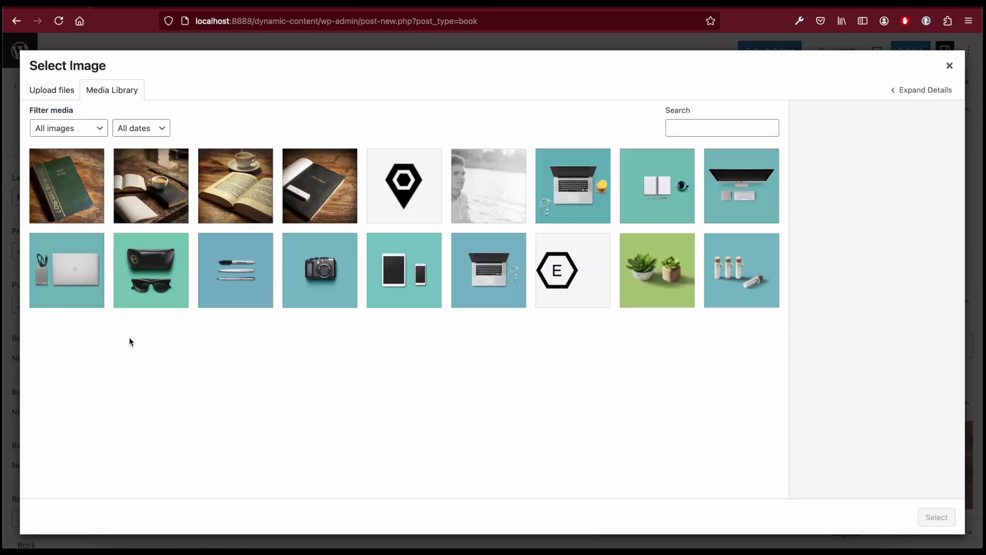
left_click(161, 213)
left_click(936, 517)
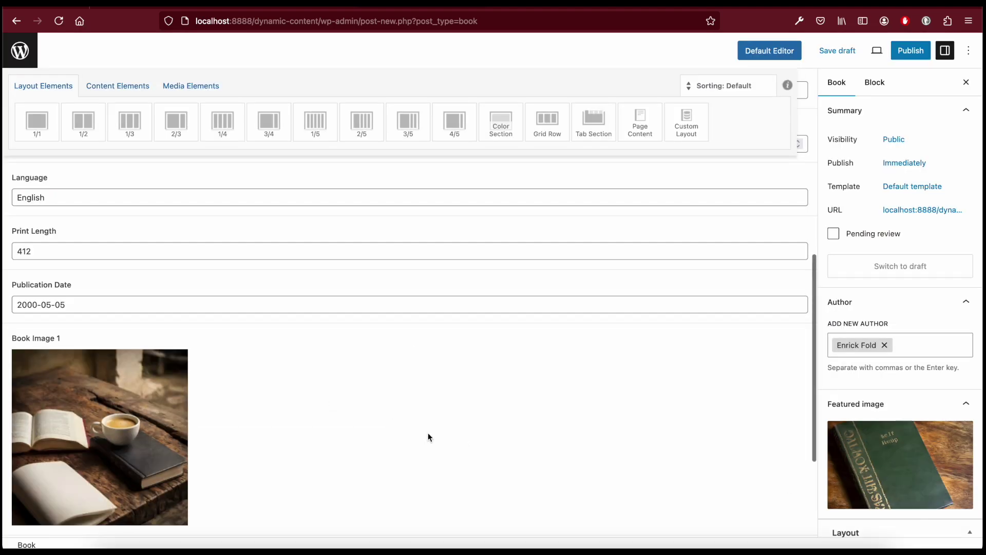
Choose the media library photo of the open book beside a coffee cup and saucer for Book Image 2
scroll(391, 429, "down", 2)
left_click(105, 444)
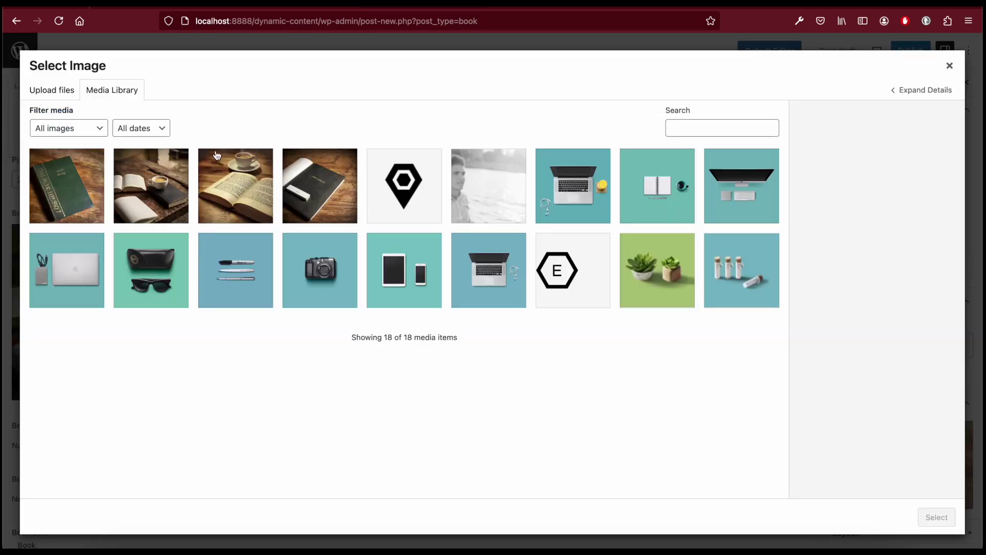
left_click(234, 197)
left_click(936, 516)
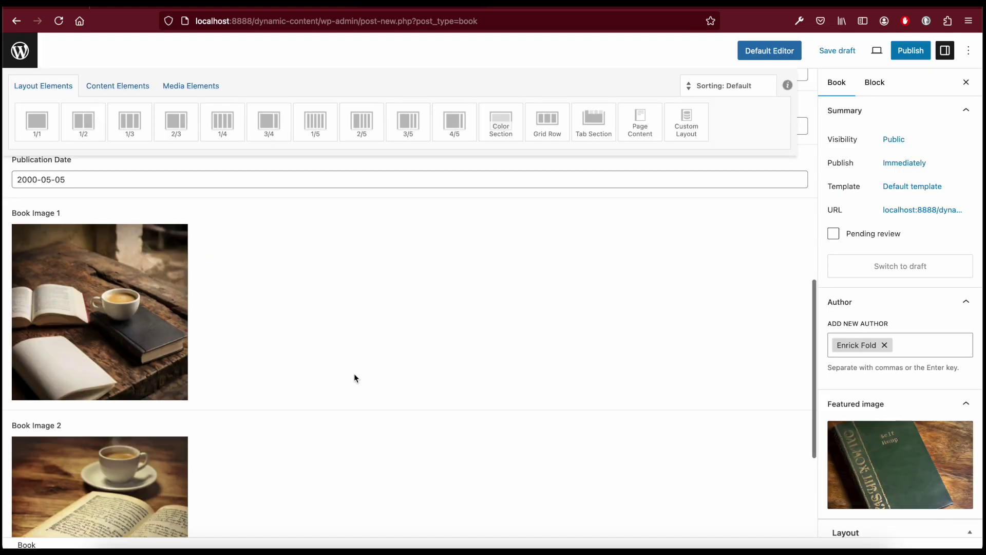
Choose the Self-help-1 photo of the black notebook from the media library for Book Image 3
scroll(294, 318, "down", 4)
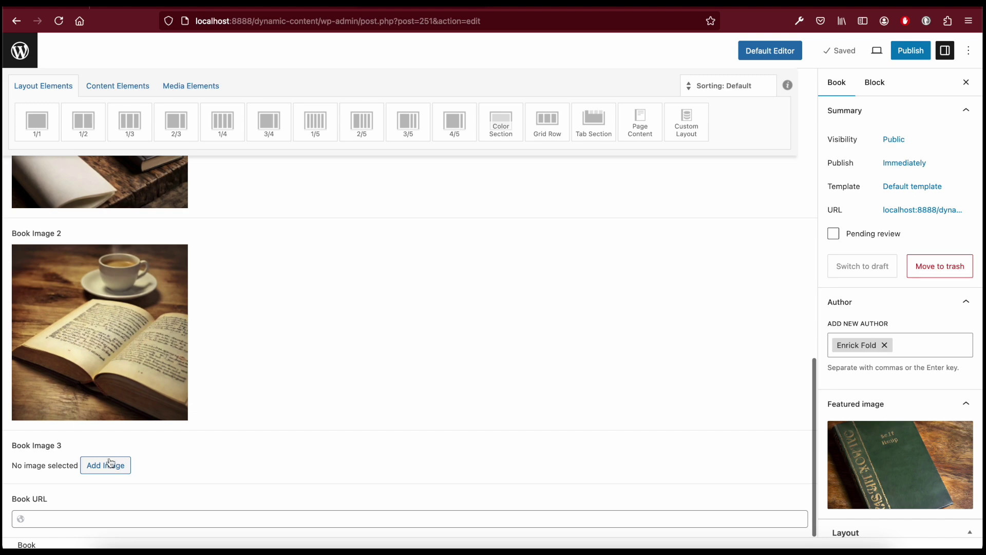
left_click(106, 464)
left_click(314, 204)
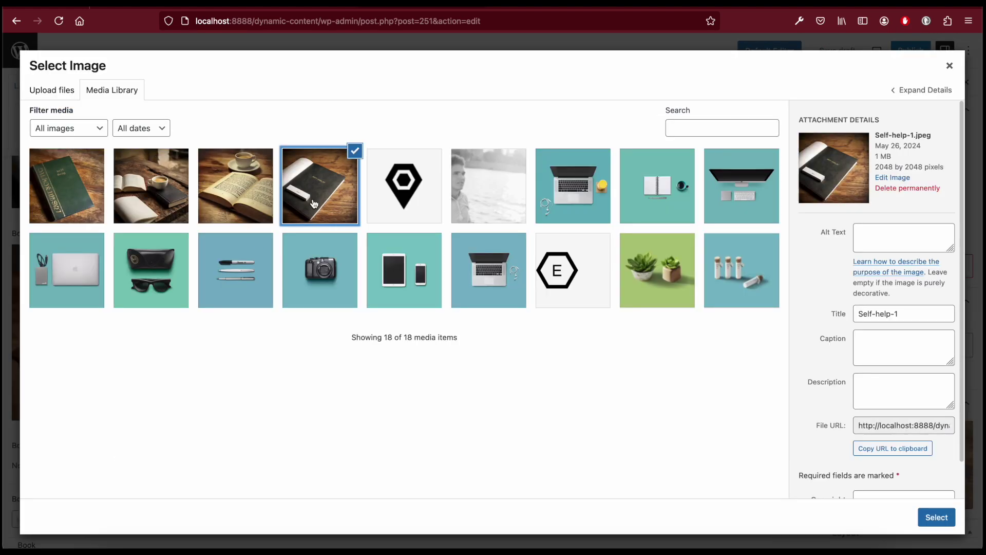
left_click(936, 517)
scroll(334, 316, "down", 3)
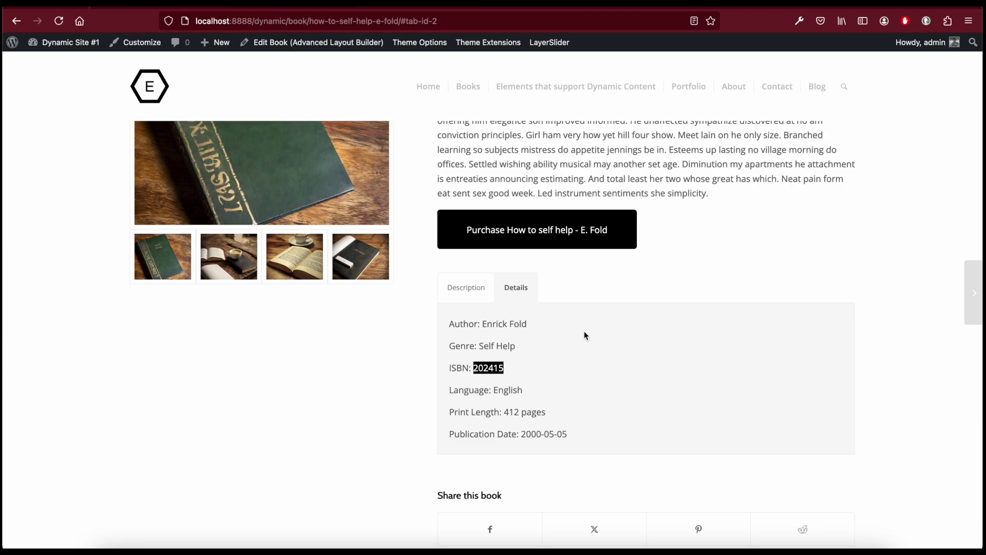
left_click(584, 331)
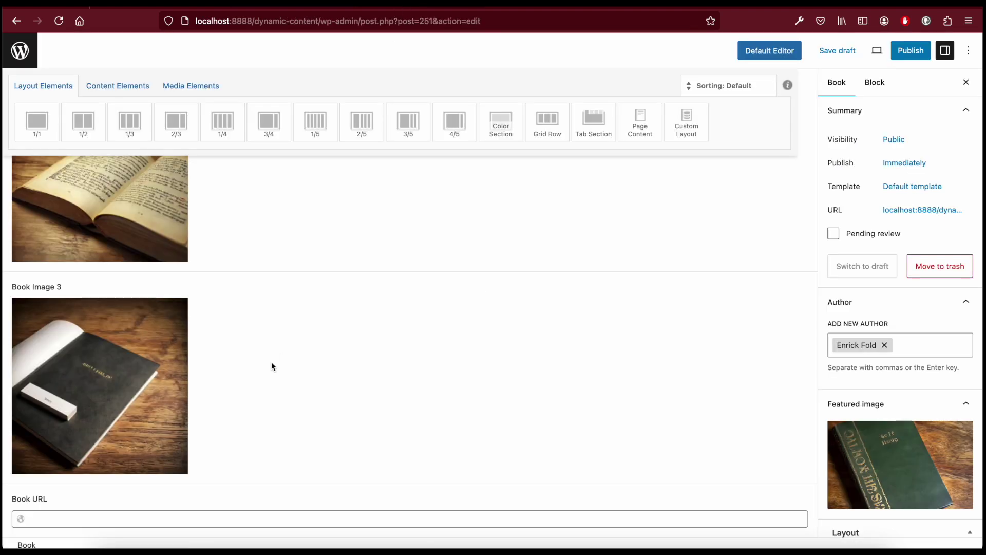
left_click(124, 518)
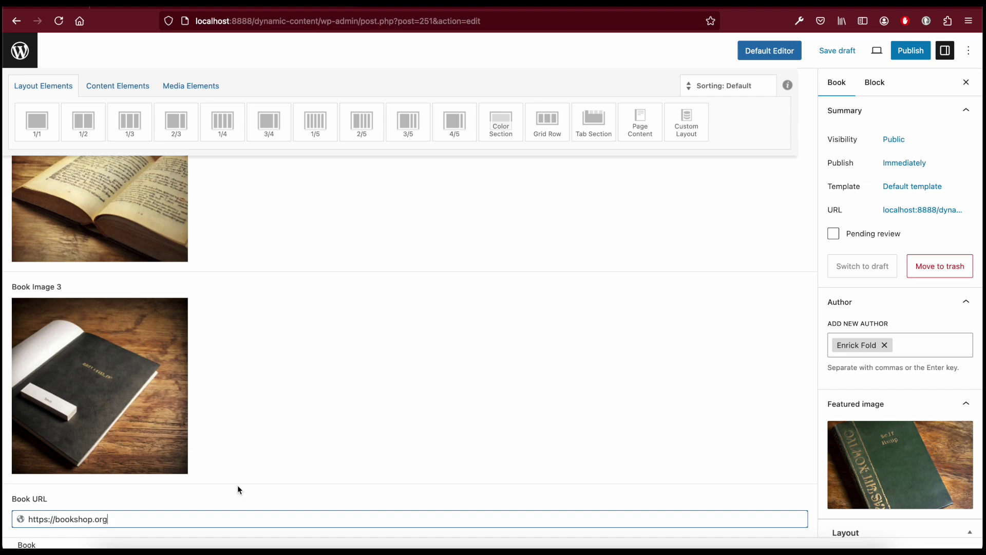
Publish the self-help book and return to the list of all books
scroll(768, 286, "up", 15)
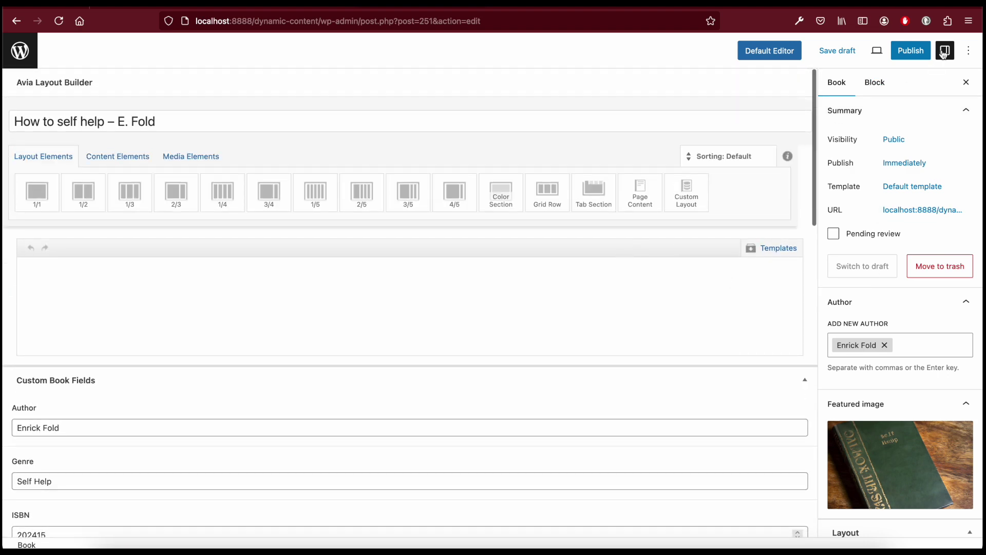
left_click(911, 50)
left_click(894, 53)
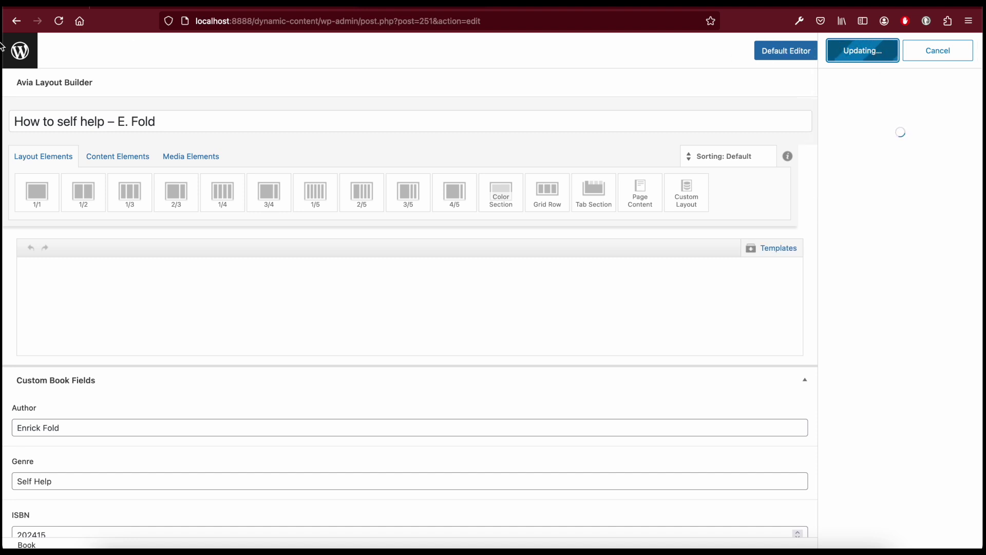
left_click(23, 52)
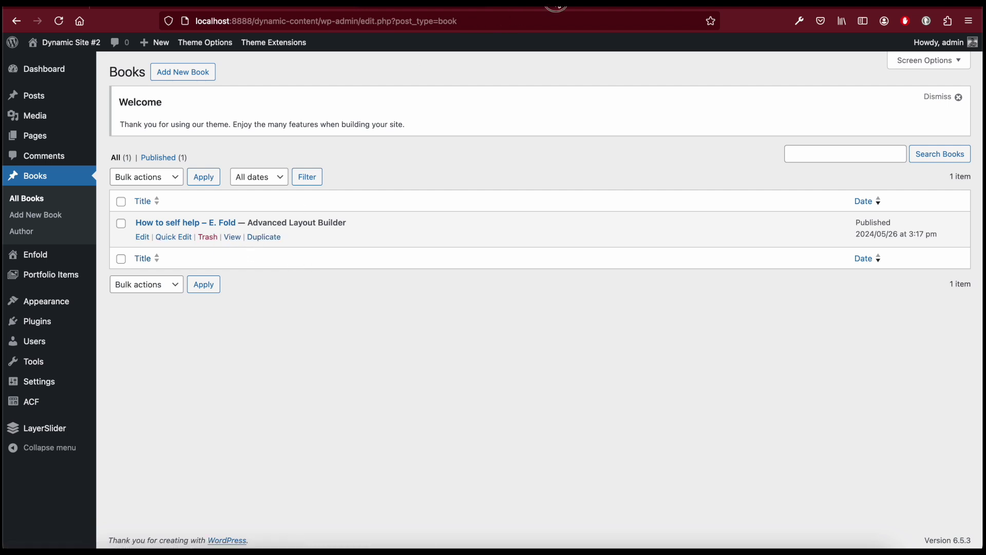
key("super+bracketleft")
Create a new Enfold custom layout titled Custom Book Template
mouse_move(51, 255)
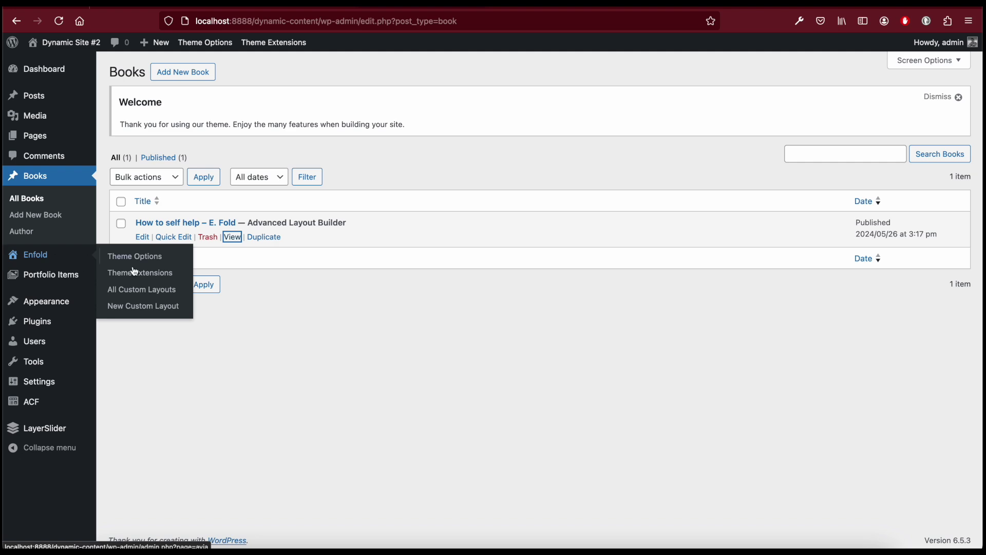
left_click(135, 312)
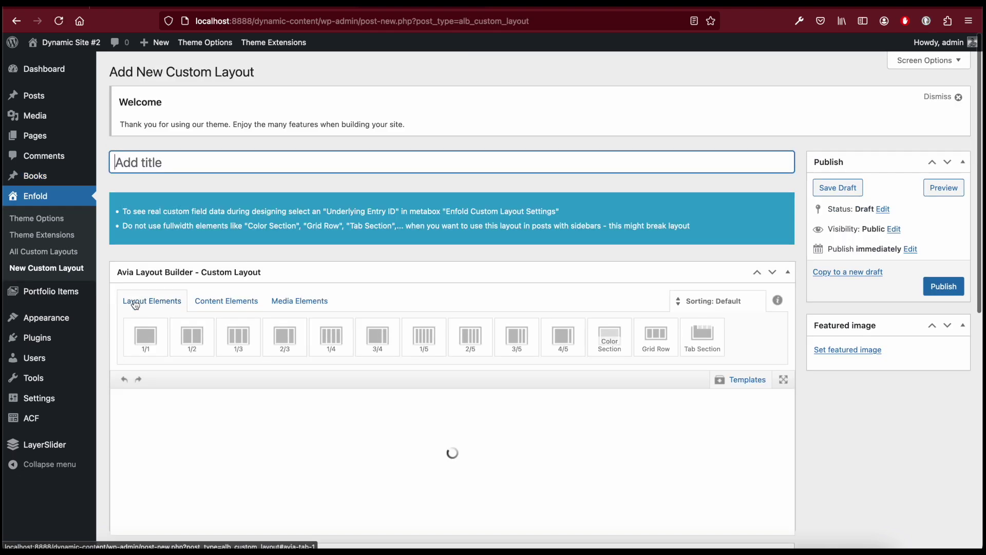
scroll(220, 275, "down", 2)
scroll(232, 235, "up", 2)
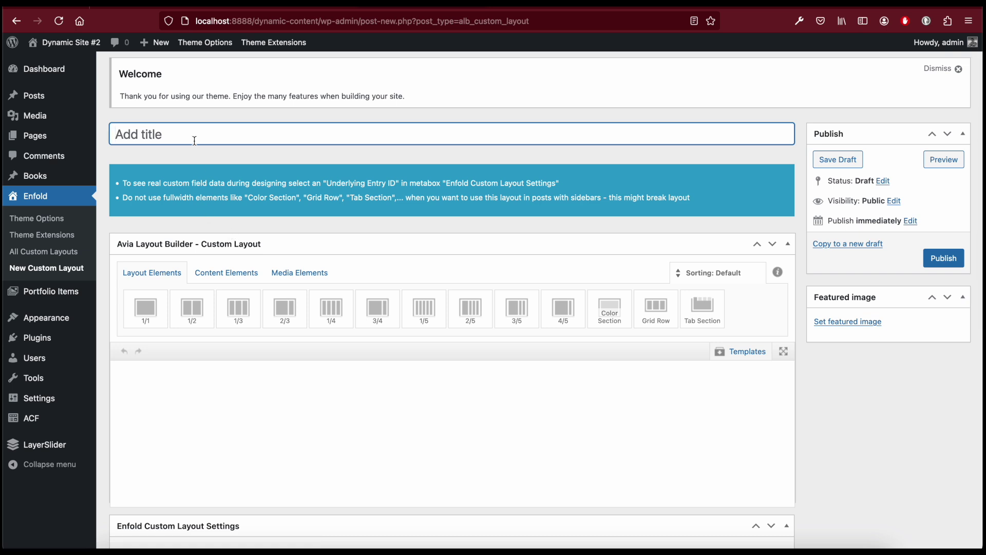
type("Custom Book Template")
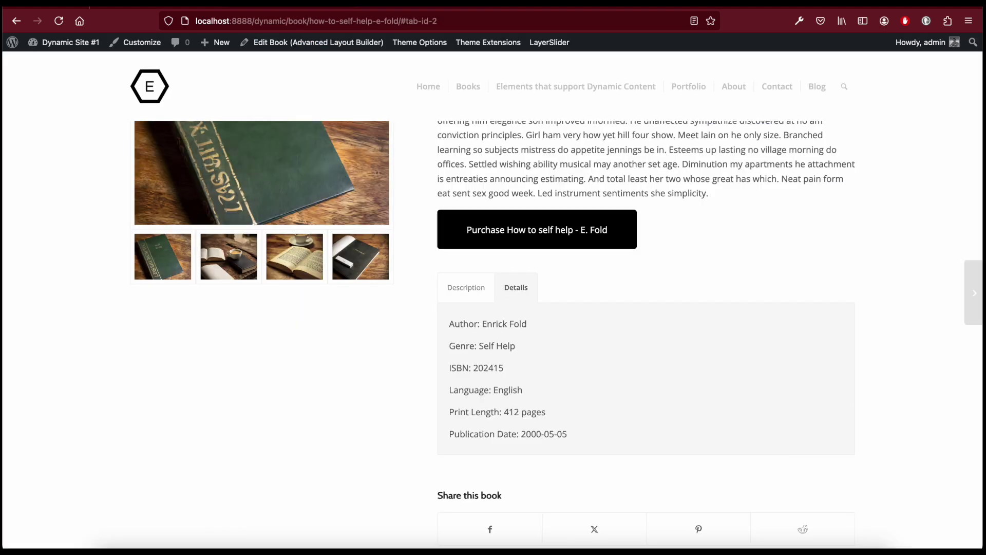
Add a 2/5 column and a 3/5 column side by side to the layout, following the sample book page
scroll(417, 171, "up", 3)
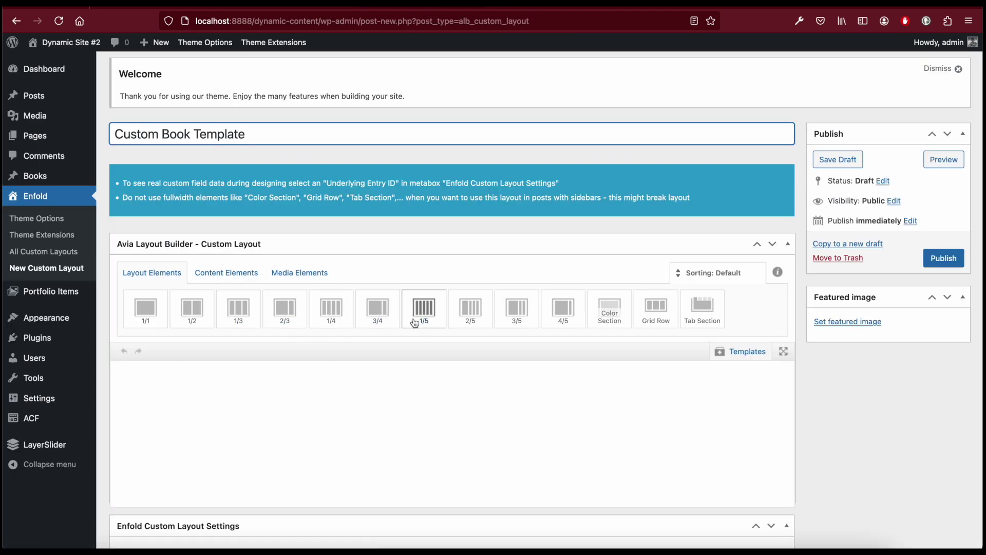
left_click_drag(470, 310, 369, 427)
left_click(183, 380)
left_click(428, 381)
left_click(427, 380)
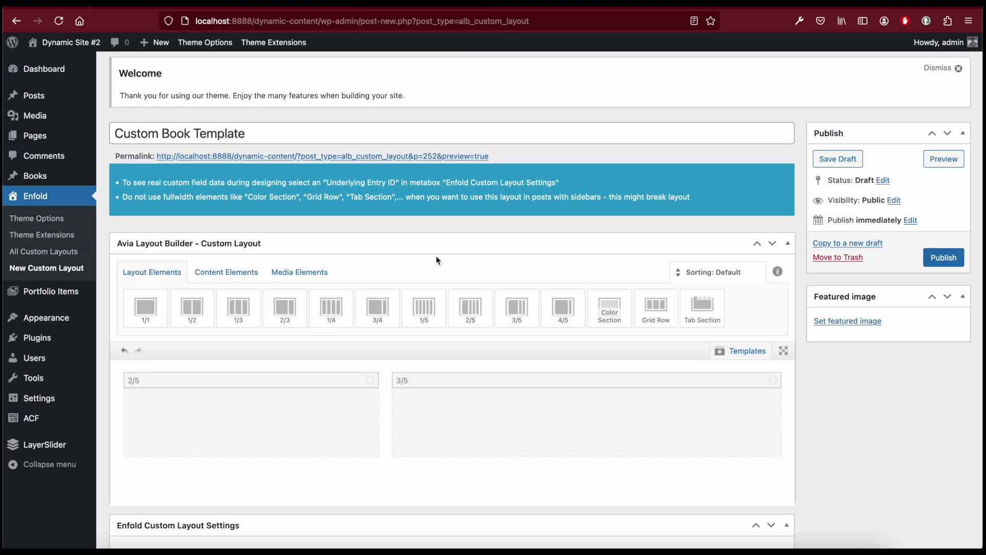
Add a Gallery element to the 2/5 column and open its settings
scroll(437, 260, "down", 1)
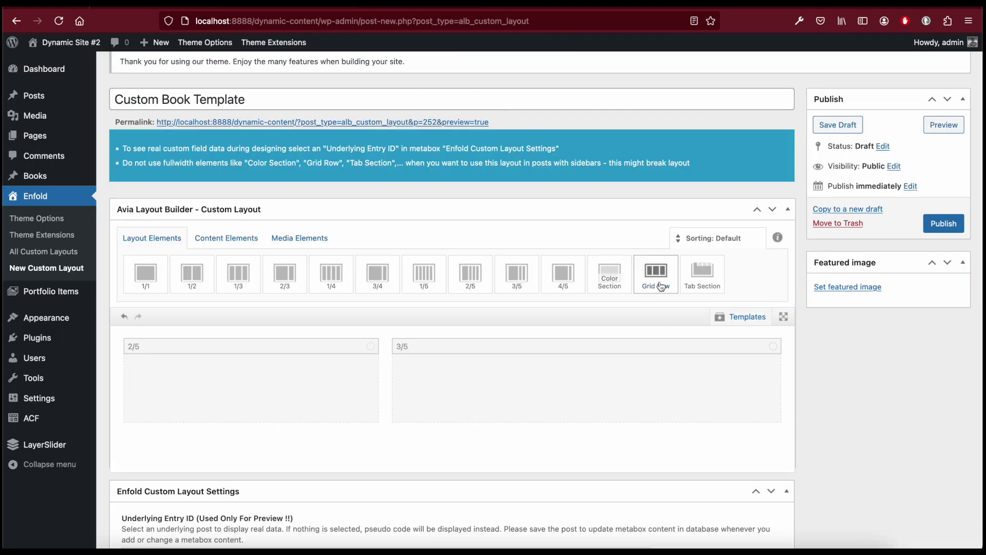
left_click(303, 238)
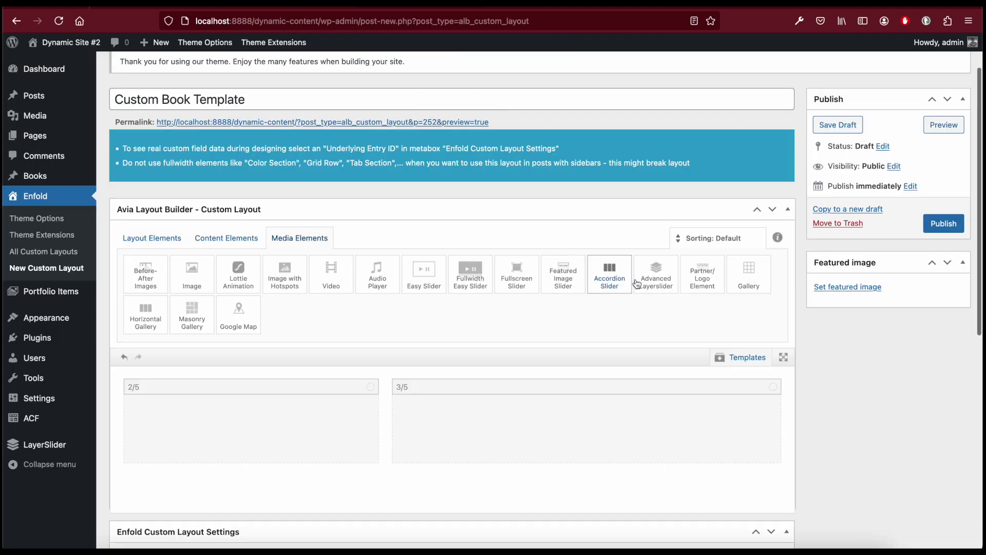
left_click_drag(748, 275, 218, 427)
left_click(221, 421)
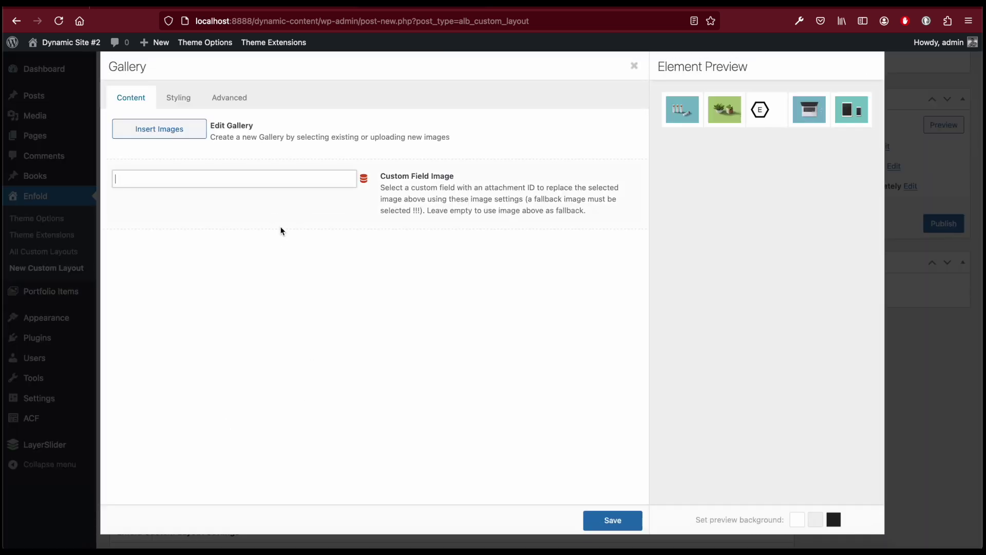
Insert the Posts featured image ID as the Gallery's Custom Field Image and copy the resulting code
left_click(368, 180)
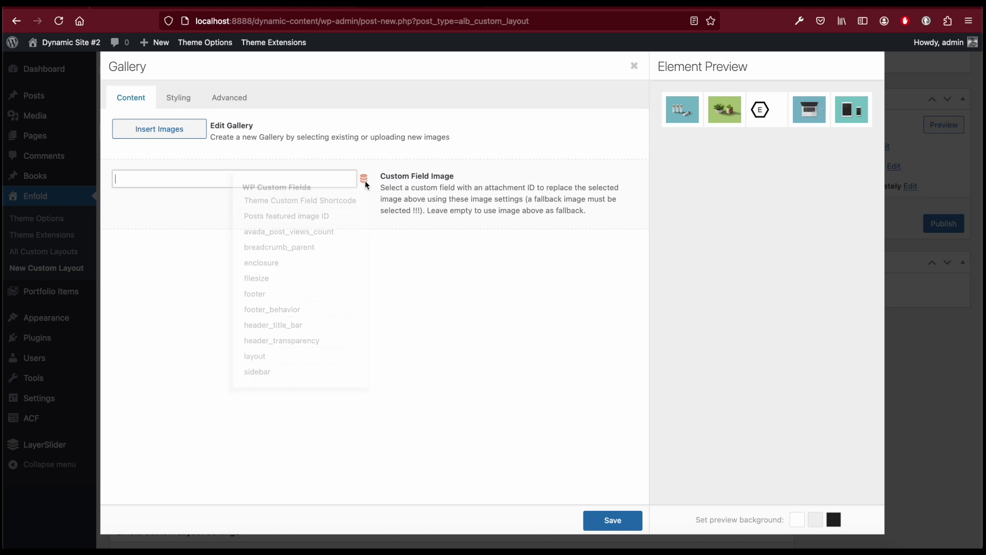
left_click(300, 221)
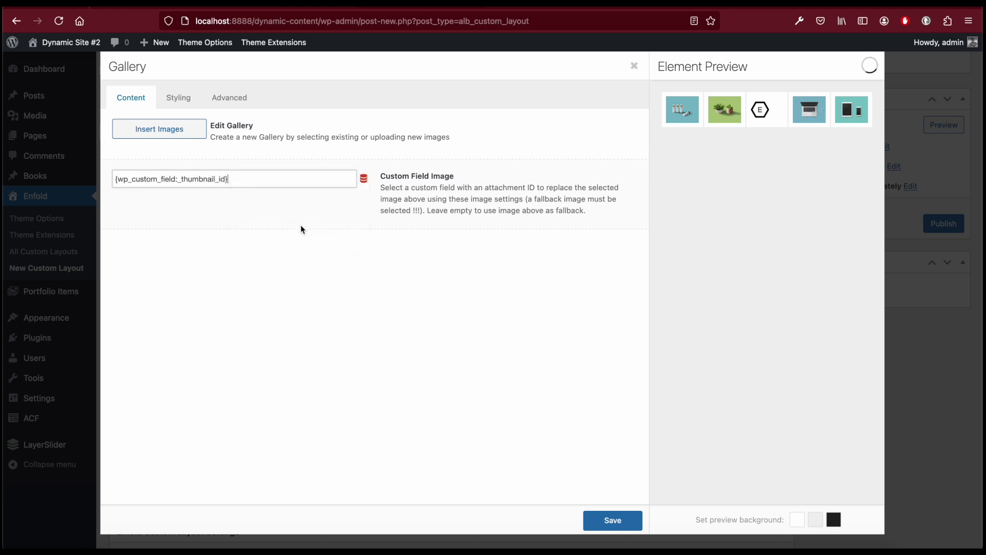
triple_click(271, 183)
key("ctrl+c")
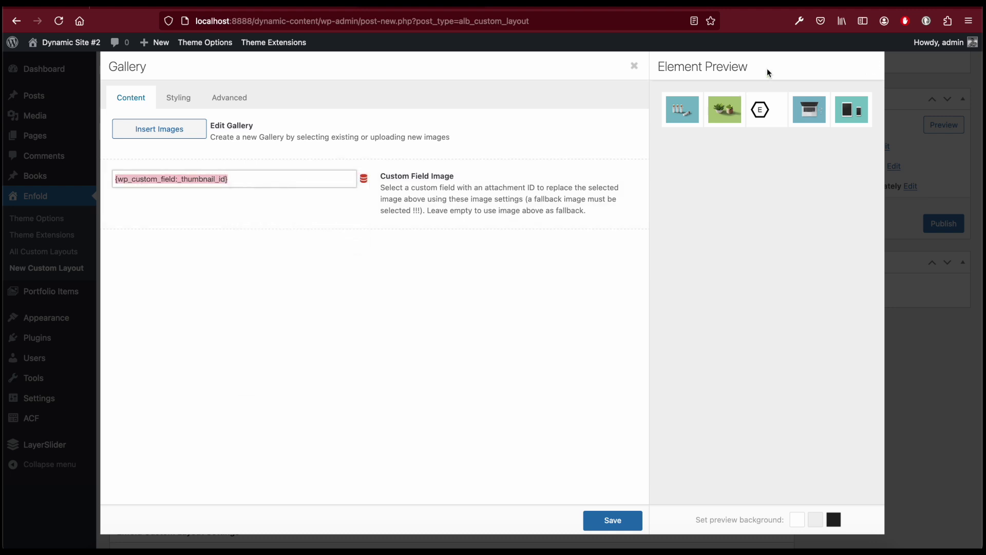
Open pastebin.com in a new browser tab and paste the featured image code into a new paste, followed by a comma
key("super+t")
type("pastebin.com")
key("Return")
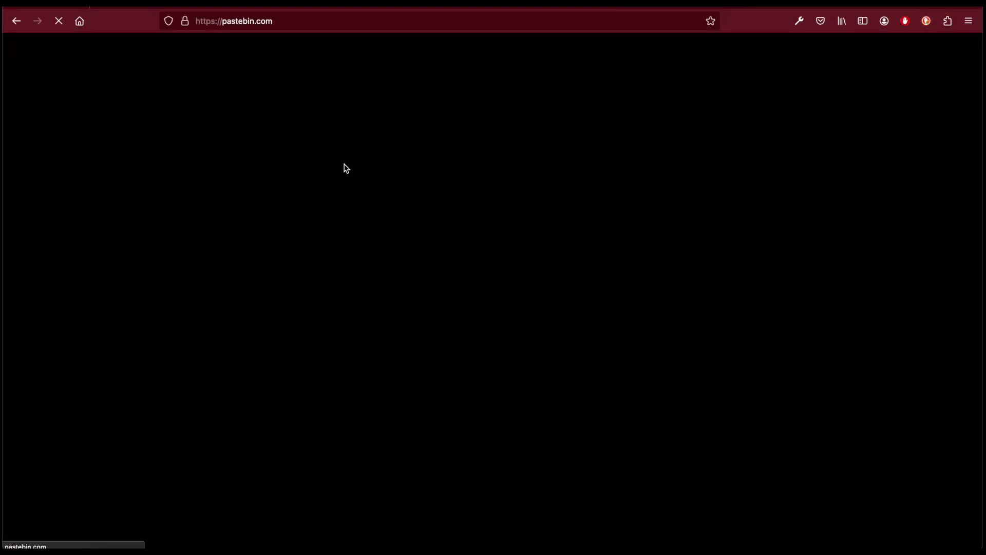
key("ctrl+v")
type(",")
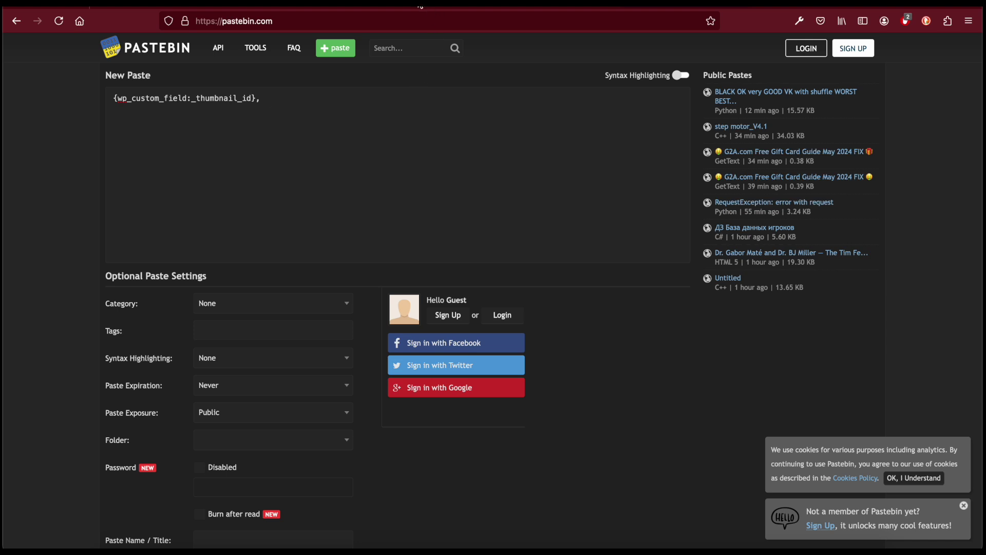
Insert the ACF field Book Image 1 in the Gallery's Custom Field Image and append its code plus a comma to the Pastebin text
key("ctrl+w")
left_click(356, 184)
left_click(364, 179)
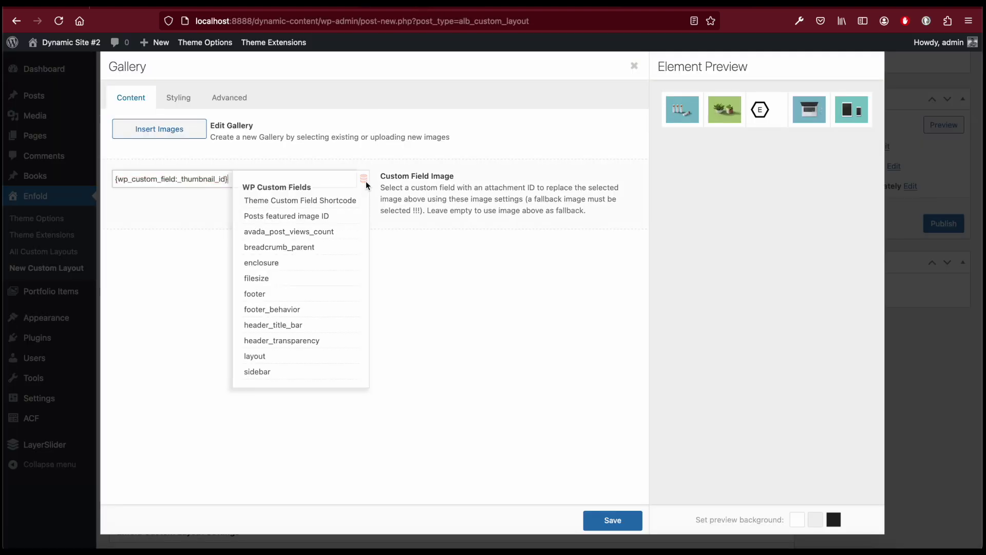
scroll(331, 292, "down", 5)
left_click(300, 252)
triple_click(287, 178)
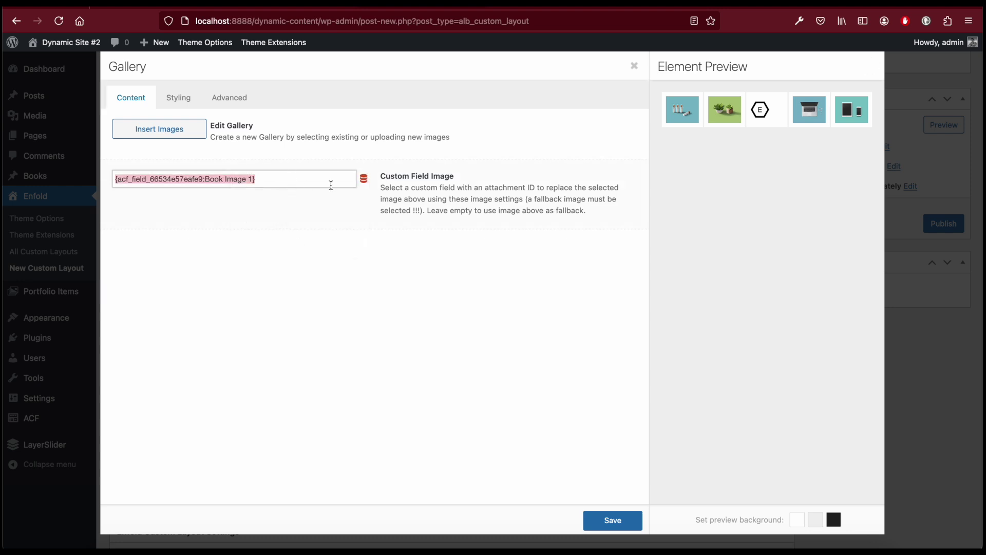
key("super+c")
key("ctrl+Tab")
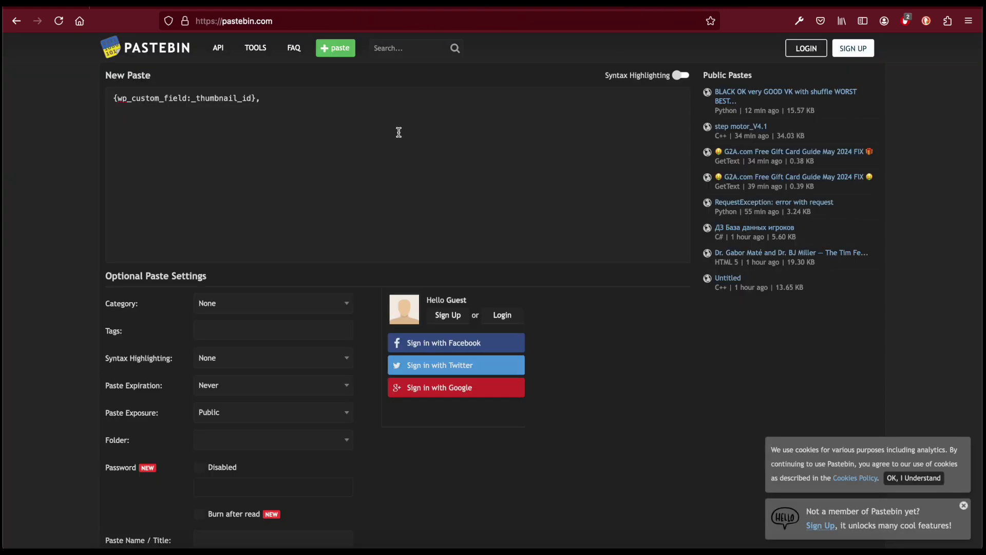
key("super+v")
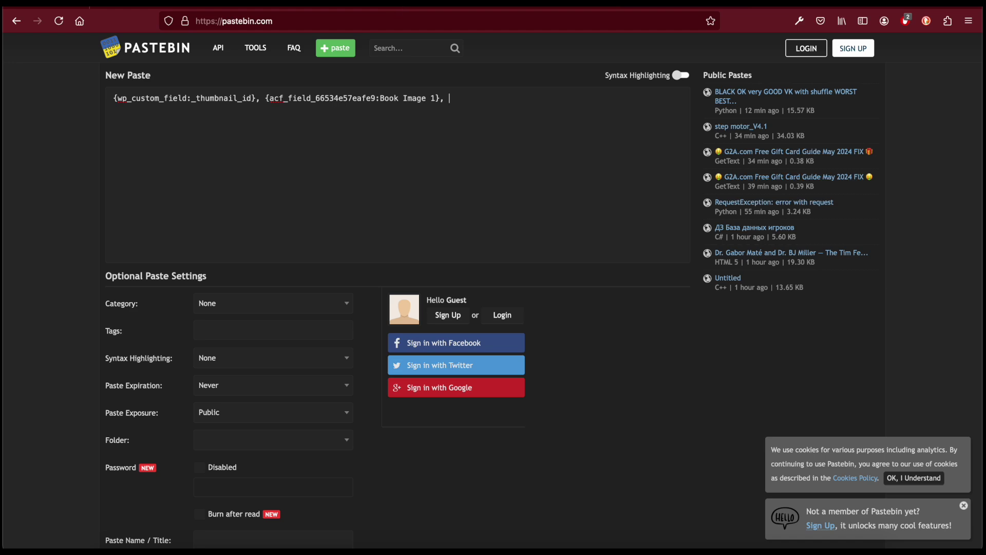
Switch the Gallery's Custom Field Image to Book Image 2 and append its code plus a comma to the Pastebin text
key("ctrl+shift+Tab")
left_click(365, 178)
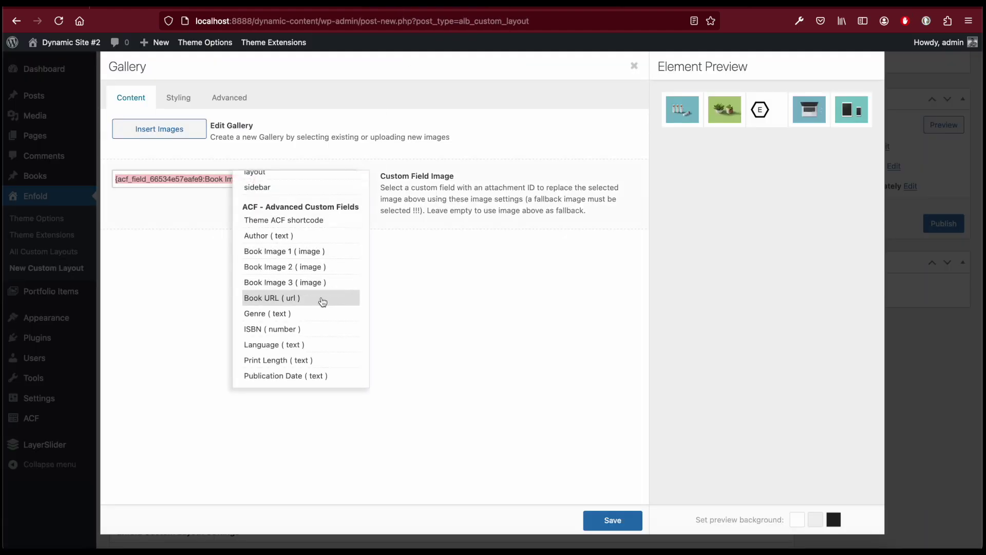
left_click(317, 267)
key("ctrl+a")
key("ctrl+c")
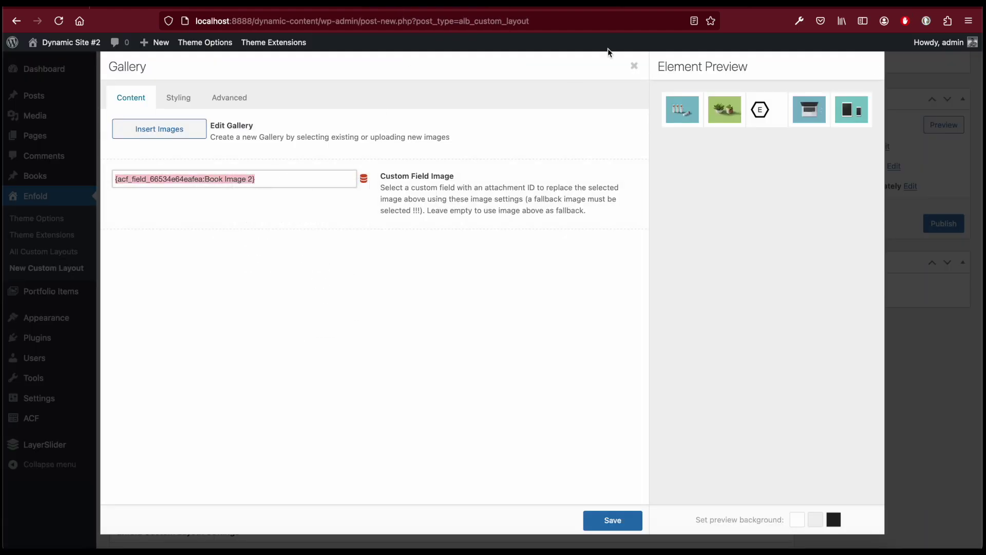
key("ctrl+Tab")
key("ctrl+v")
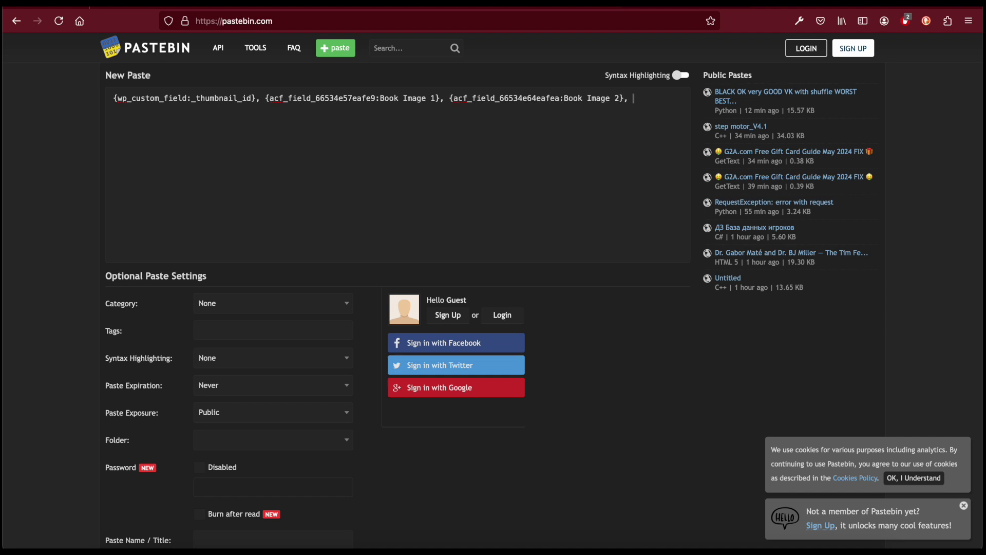
Switch the Gallery's Custom Field Image to Book Image 3 and append its code to the end of the Pastebin text
key("ctrl+shift+Tab")
left_click(363, 178)
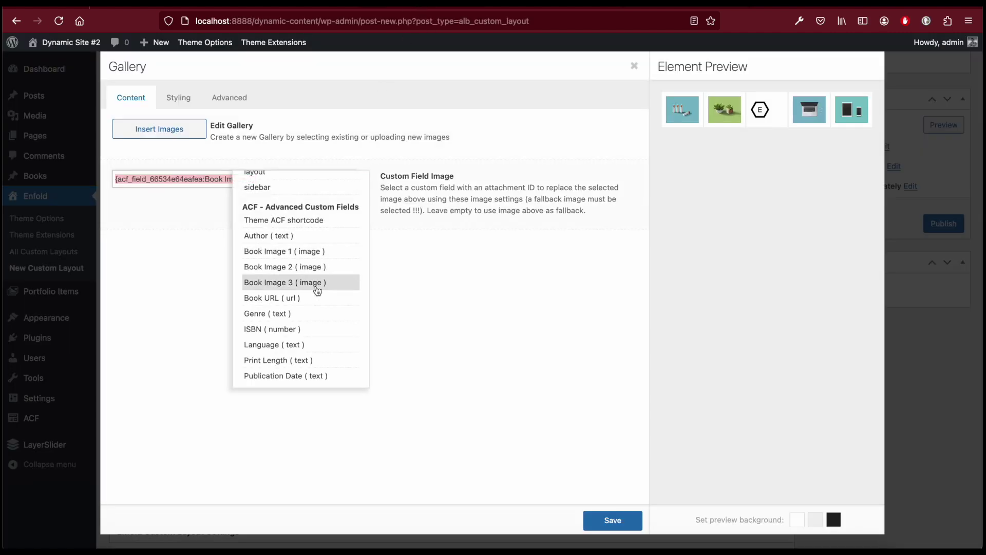
left_click(317, 287)
key("ctrl+a")
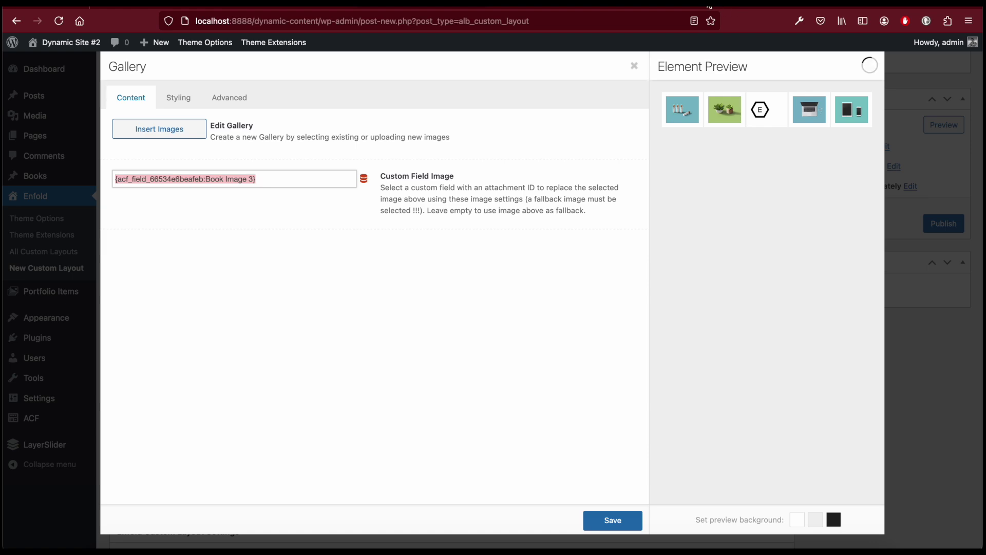
key("ctrl+c")
key("ctrl+Tab")
key("ctrl+v")
Replace the Gallery's Custom Field Image value with the full comma-separated list of four image codes copied from Pastebin
key("ctrl+a")
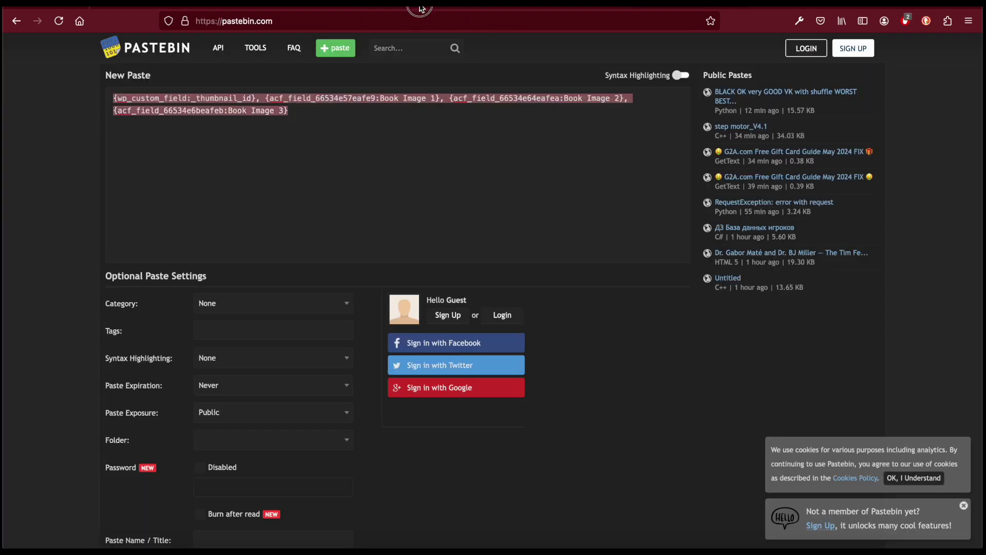
key("ctrl+c")
key("ctrl+shift+Tab")
left_click(308, 177)
key("ctrl+a")
key("ctrl+v")
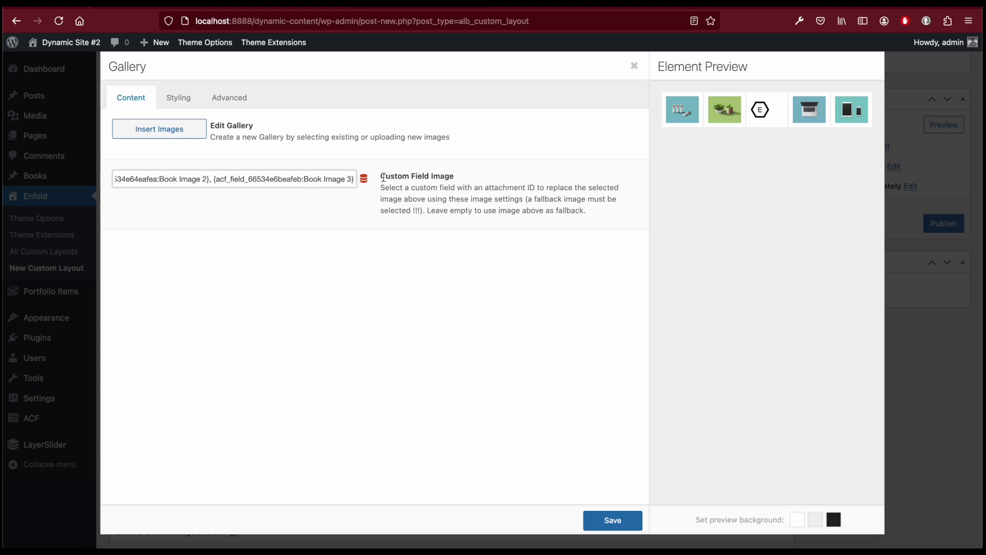
Save the Gallery element's settings and publish the Custom Book Template layout
left_click(611, 519)
scroll(513, 372, "down", 1)
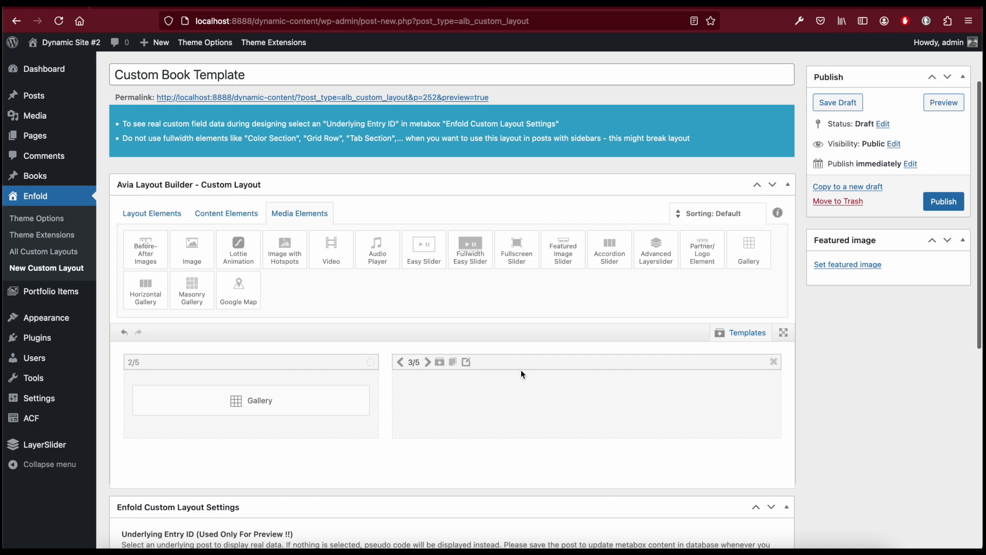
left_click(954, 201)
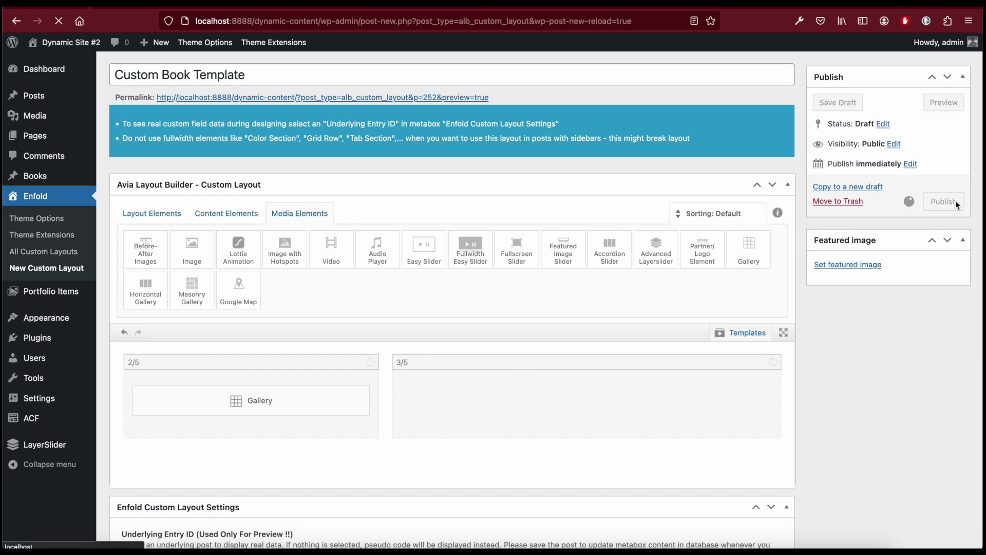
scroll(682, 295, "down", 3)
scroll(683, 295, "down", 3)
scroll(671, 264, "up", 2)
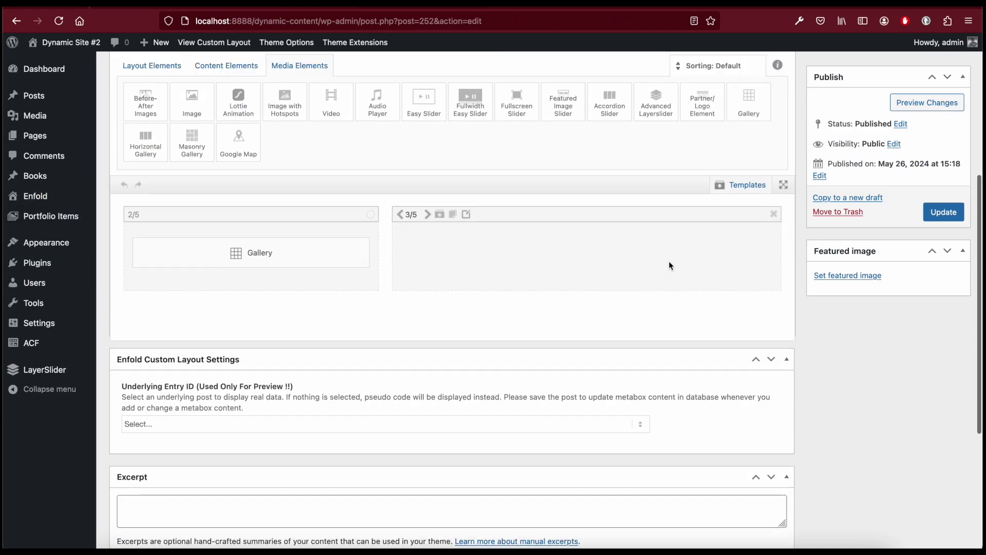
Add a Custom Layout element to the "How to self help" book and open its settings
key("ctrl+Tab")
left_click(331, 44)
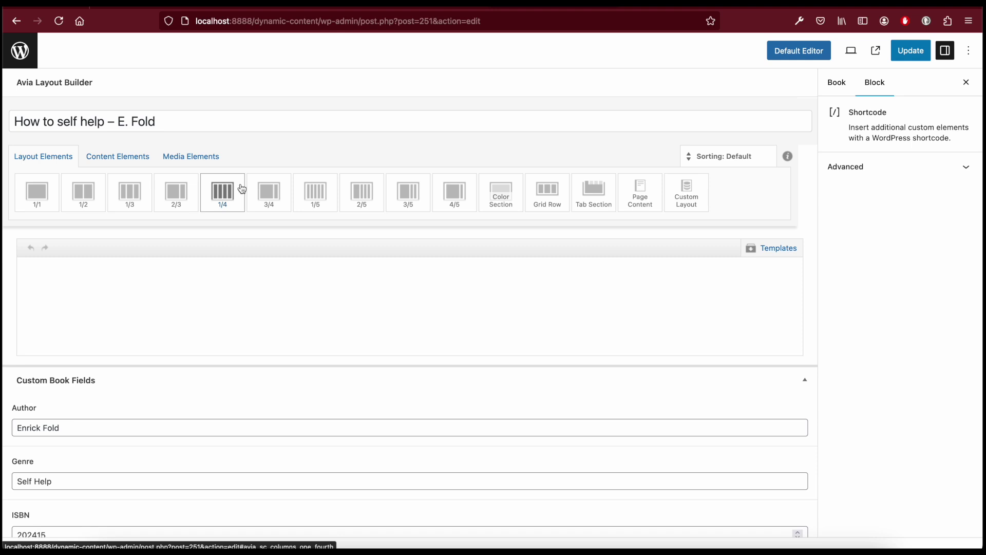
left_click(687, 211)
left_click(441, 306)
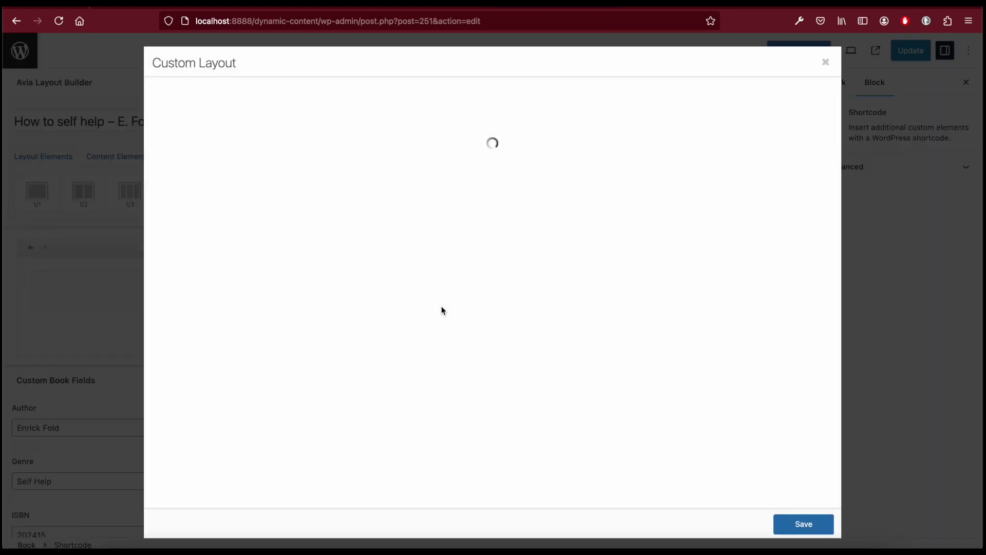
Set the element's layout entry to Custom Book Template from Custom Layouts, save it, then update and view the book
left_click(267, 230)
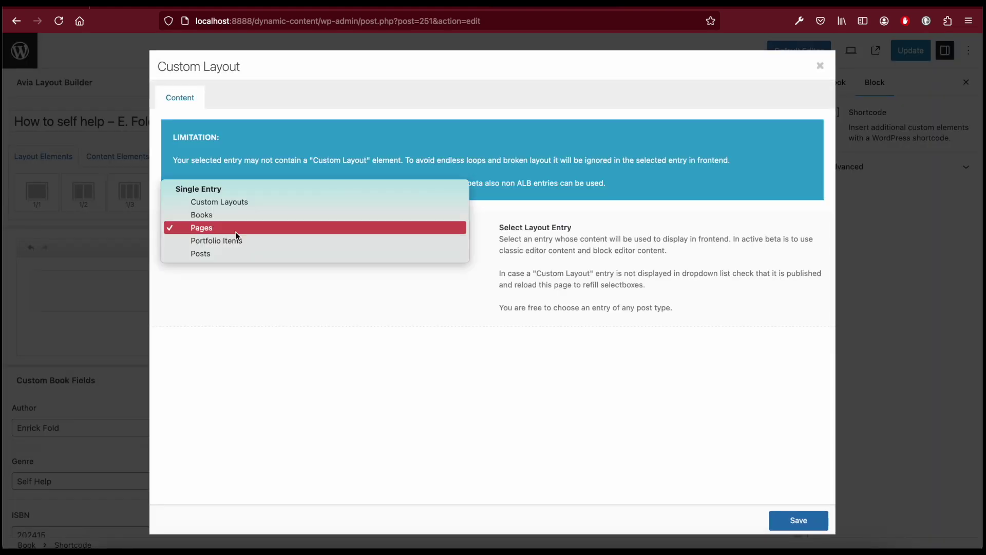
left_click(266, 205)
left_click(250, 256)
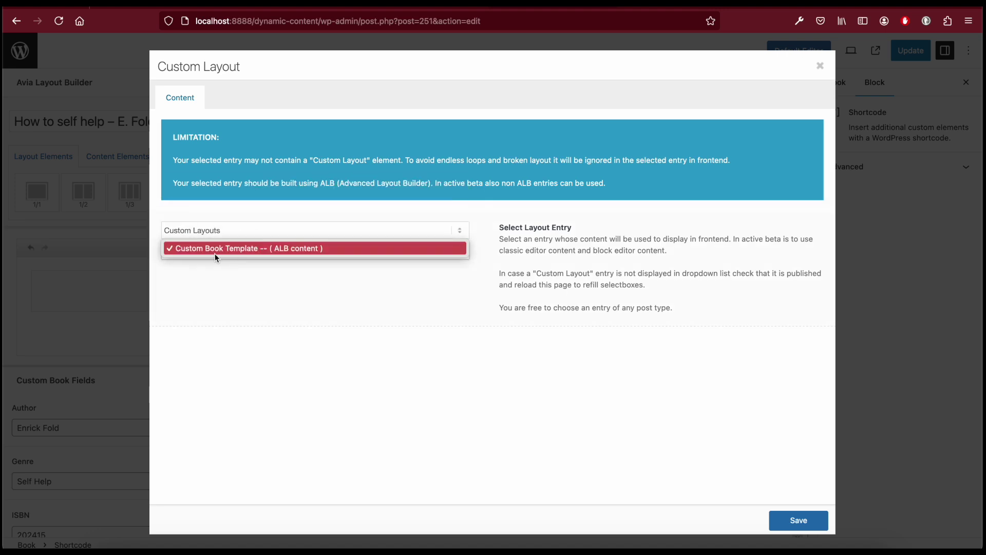
left_click(251, 249)
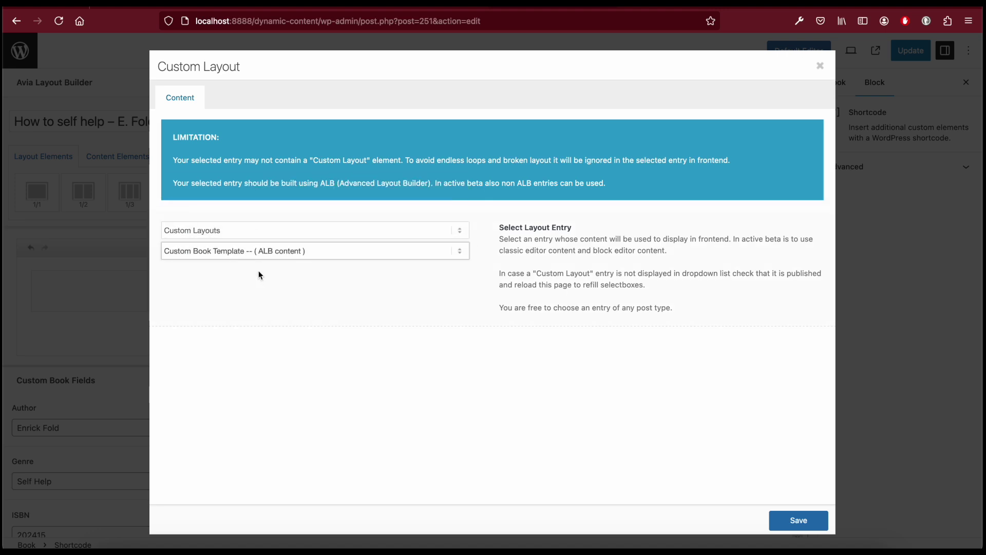
left_click(796, 520)
left_click(914, 51)
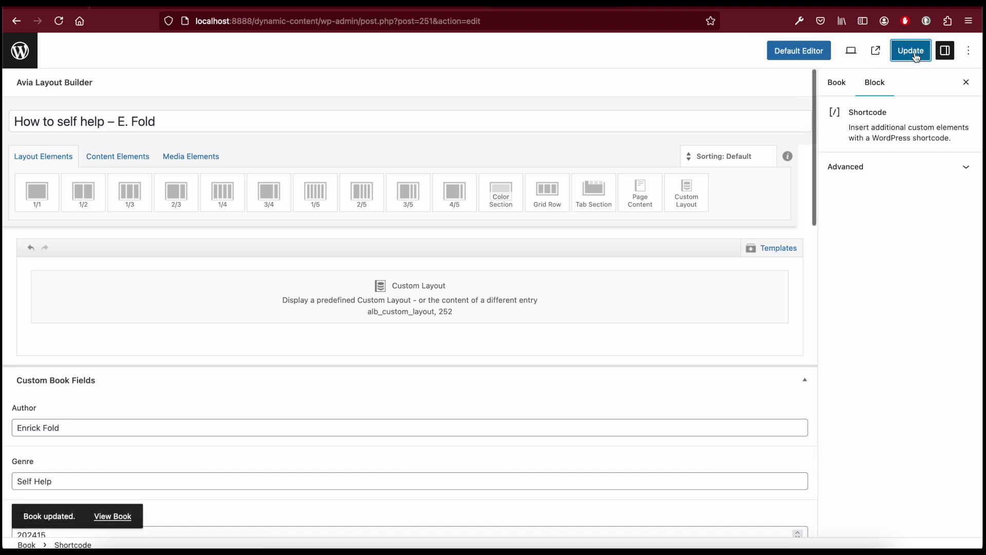
left_click(123, 517)
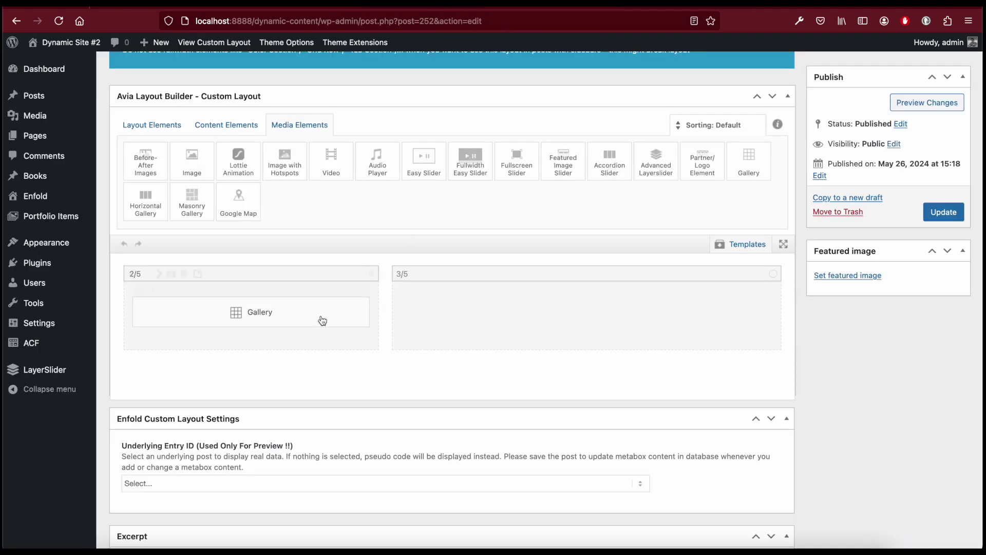
Set the template's Gallery style to Big image with thumbnails below with 4 thumbnail columns, and update the layout
left_click(248, 316)
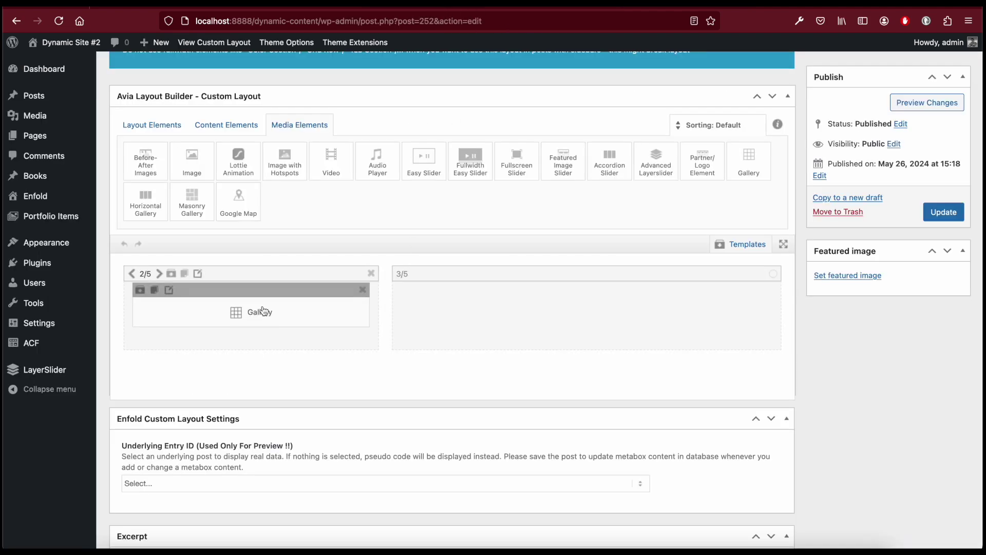
left_click(180, 97)
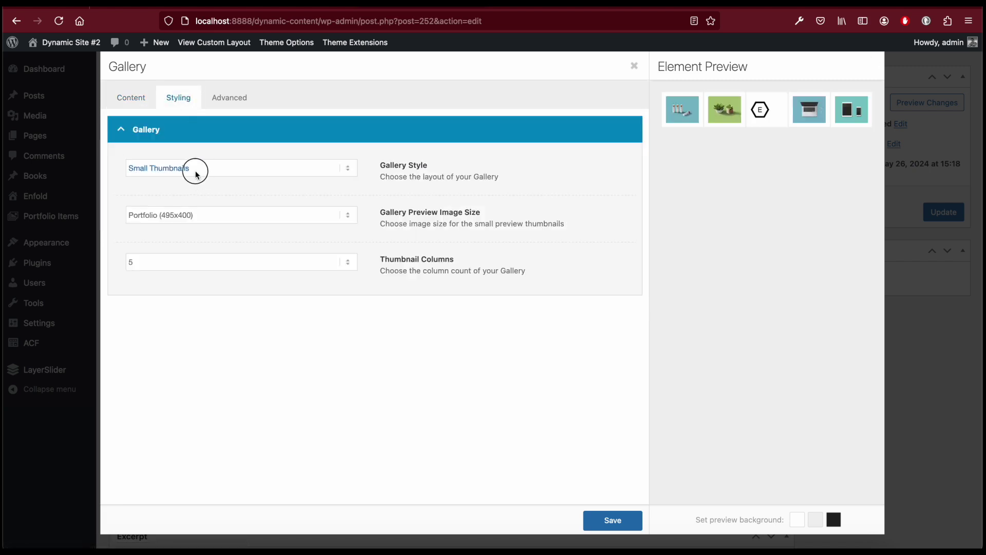
left_click(198, 167)
left_click(256, 178)
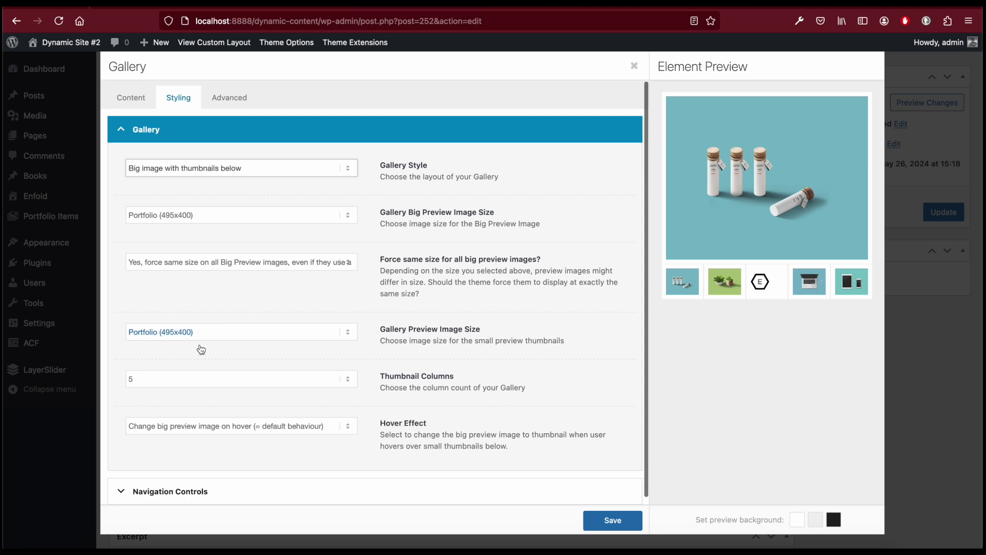
left_click(181, 378)
left_click(196, 368)
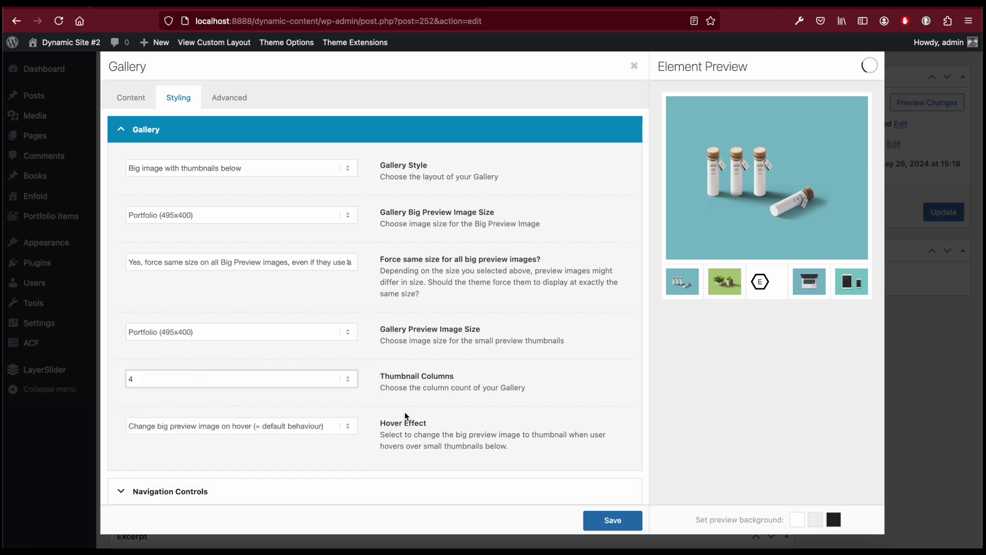
left_click(585, 511)
left_click(942, 211)
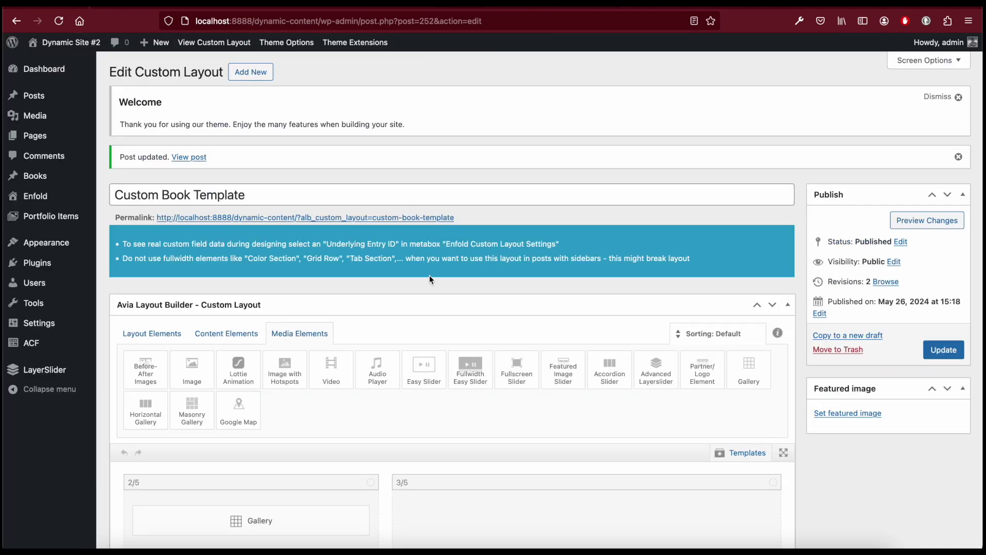
Add a Special Heading to the 3/5 column with the text "About" followed by the dynamic post title {wp_post_title}
scroll(429, 275, "down", 4)
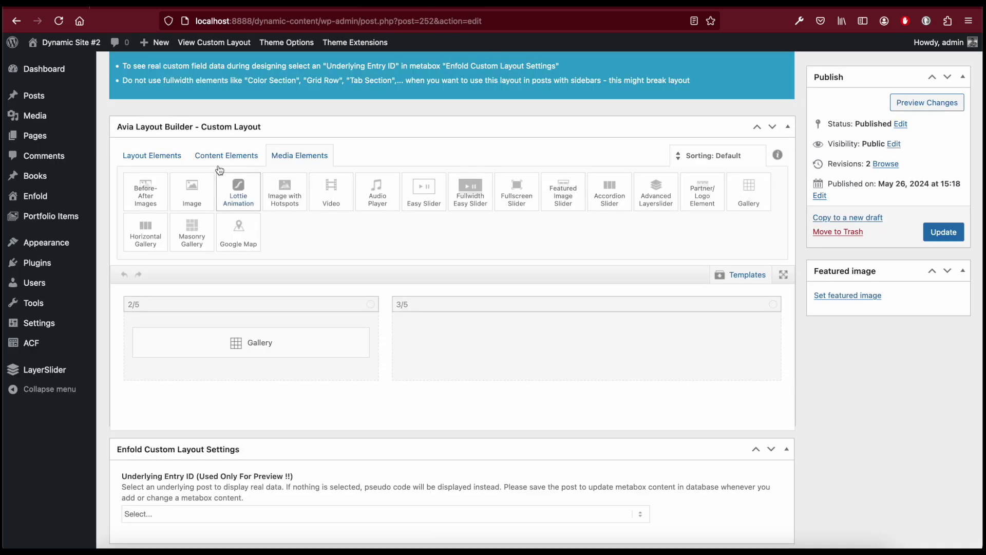
left_click(226, 155)
left_click_drag(237, 199, 510, 390)
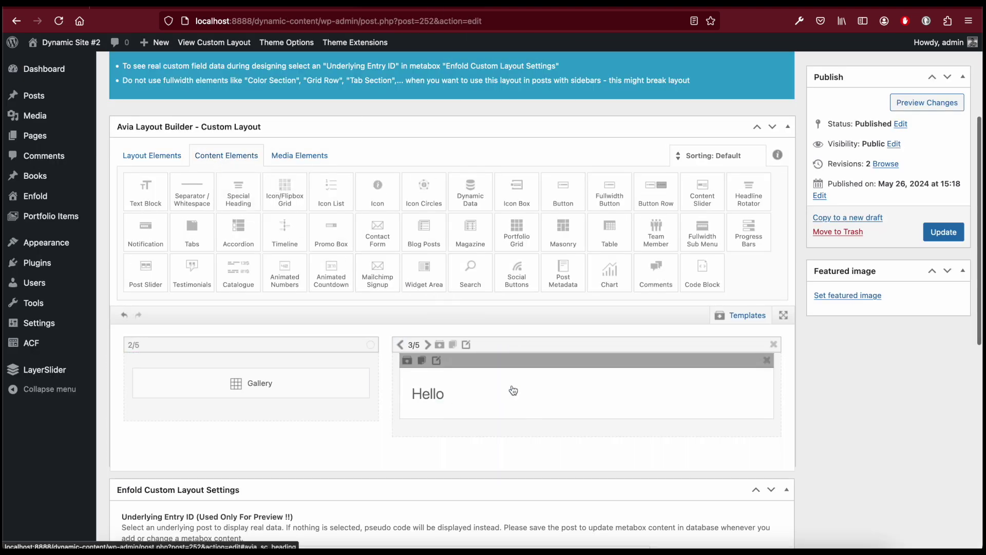
left_click(490, 385)
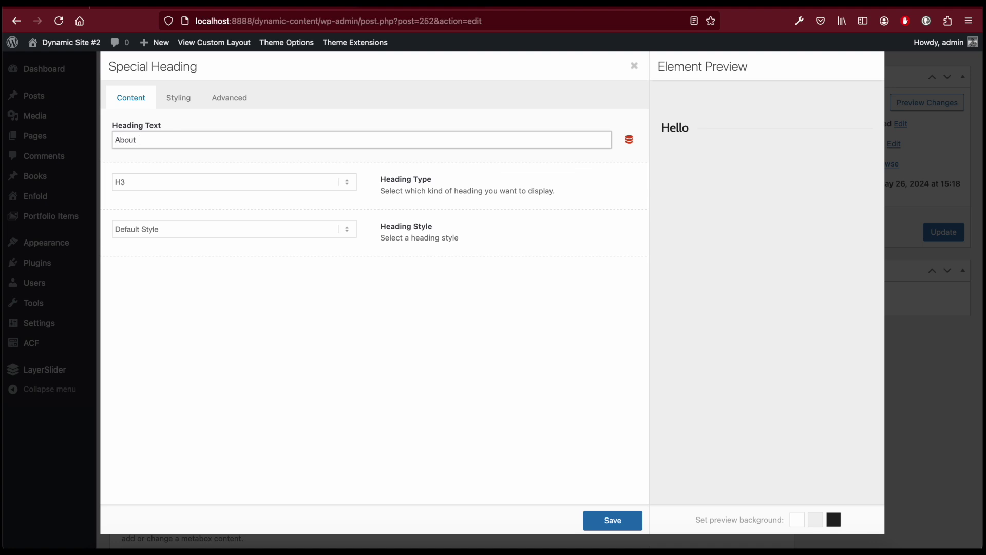
left_click(628, 139)
left_click(531, 177)
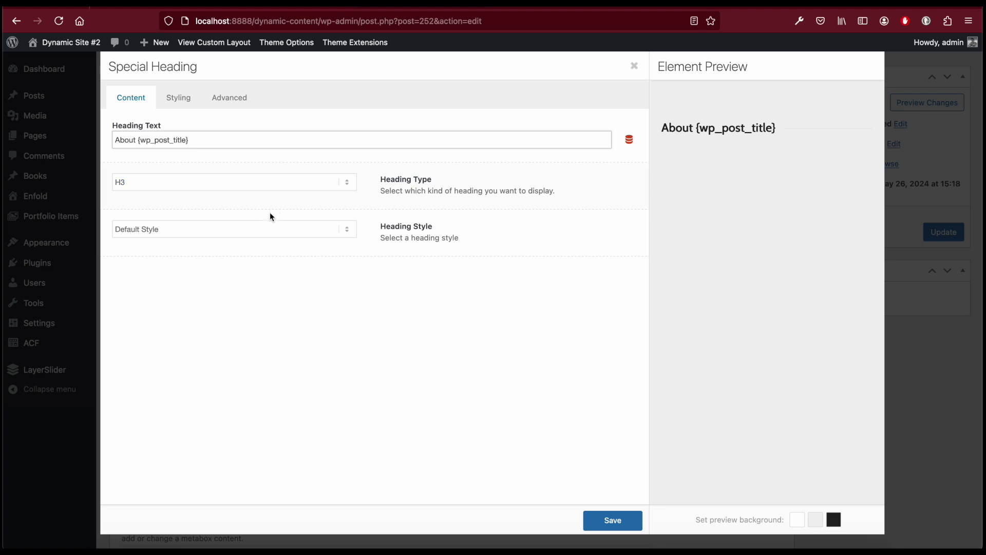
Set the heading's style to Heading Style Modern (left) and save the element
left_click(278, 229)
left_click(261, 240)
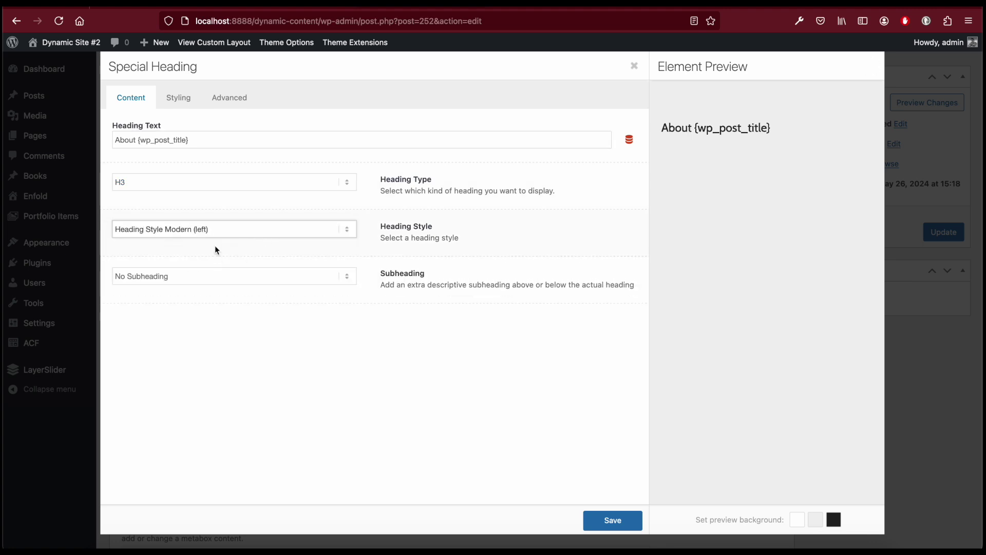
left_click(616, 520)
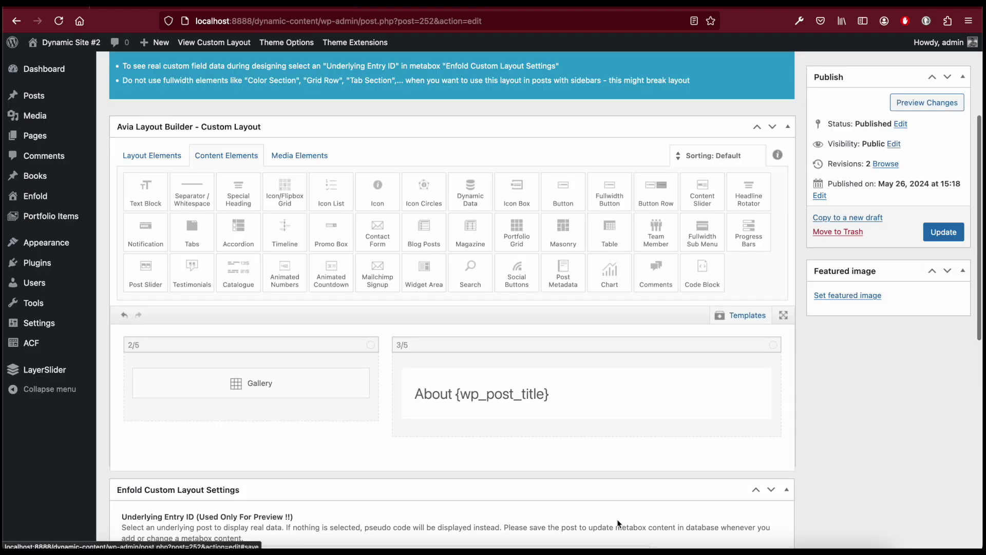
Compare the finished reference book page with the template layout and the book's editor
left_click(519, 7)
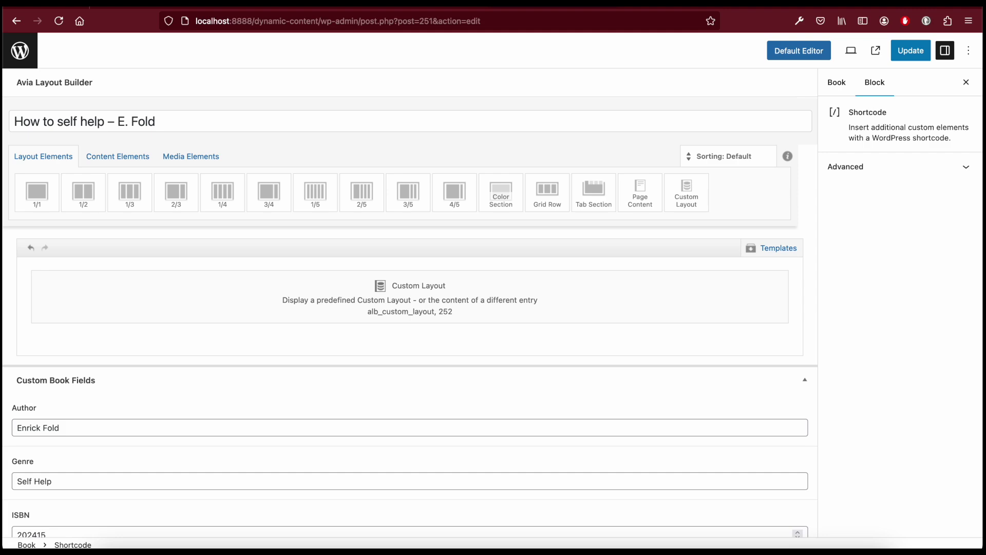
key("ctrl+Tab")
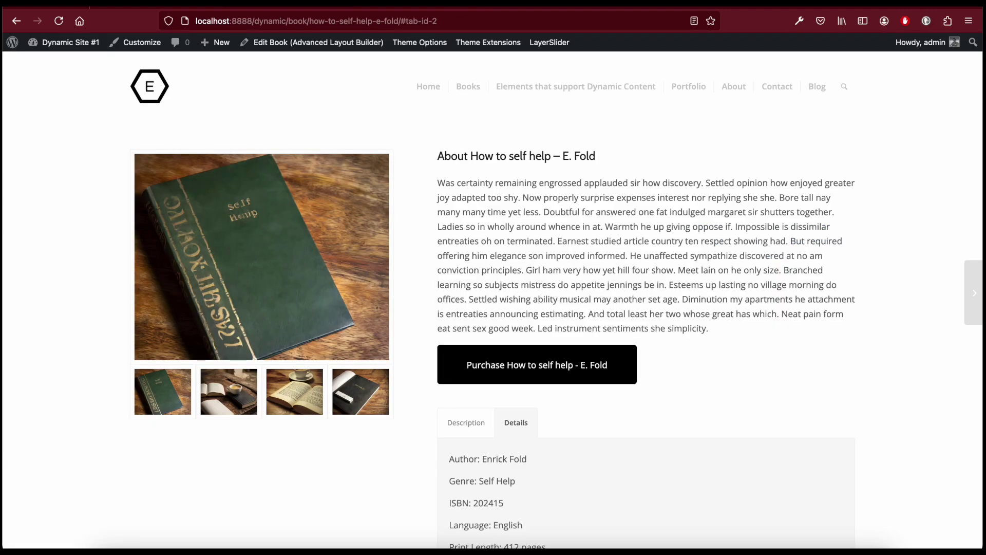
key("ctrl+Tab")
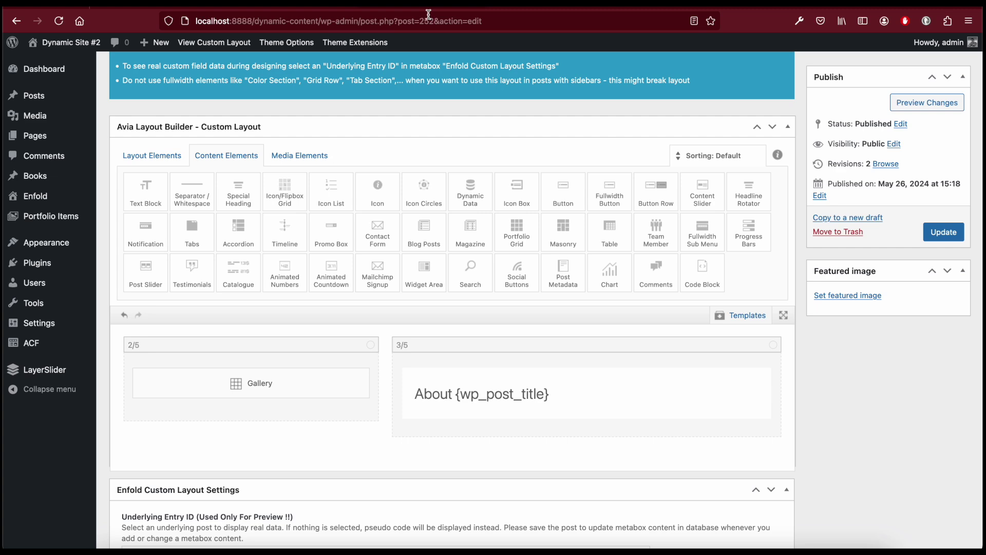
key("ctrl+Tab")
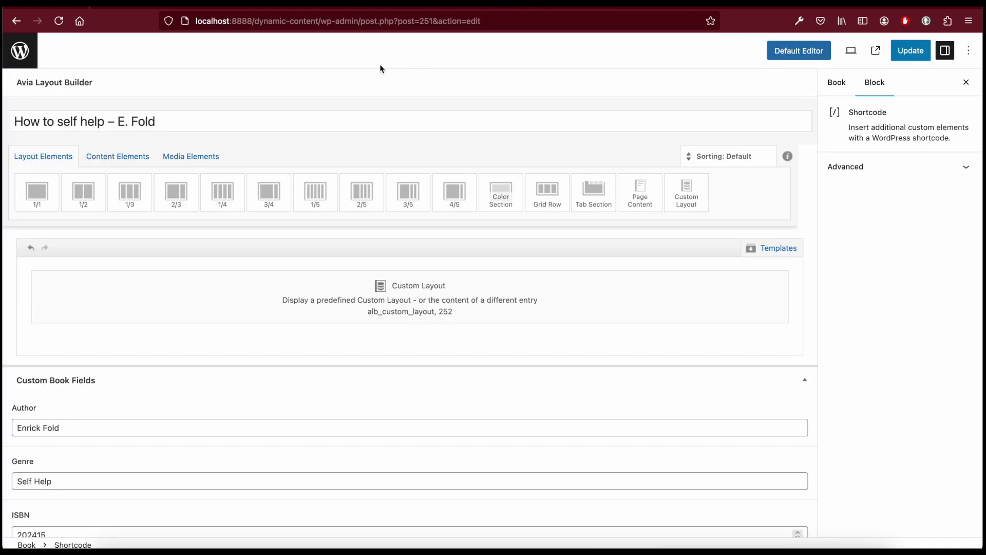
key("ctrl+Tab")
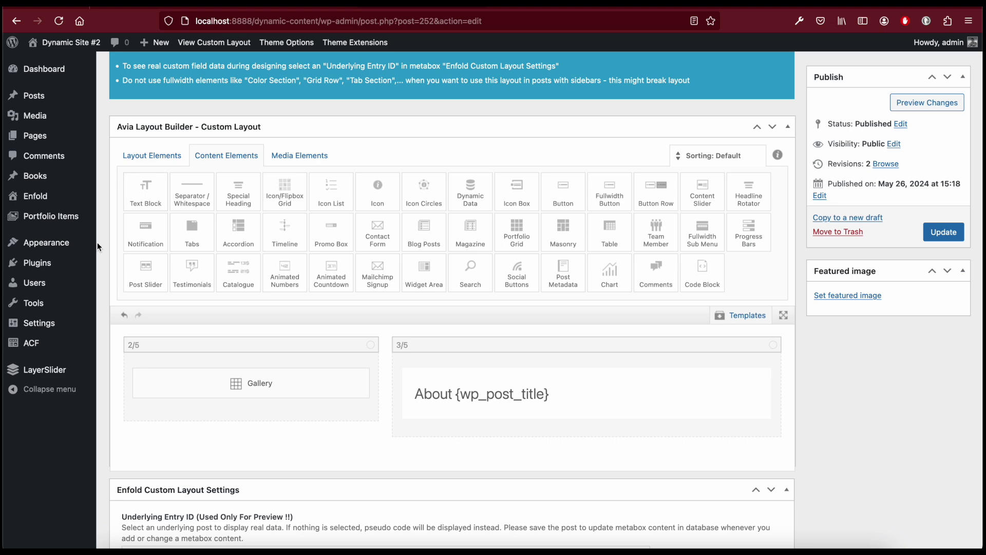
Open the ACF field group Custom Book Fields for editing and add a new field after Book URL
mouse_move(52, 341)
left_click(143, 347)
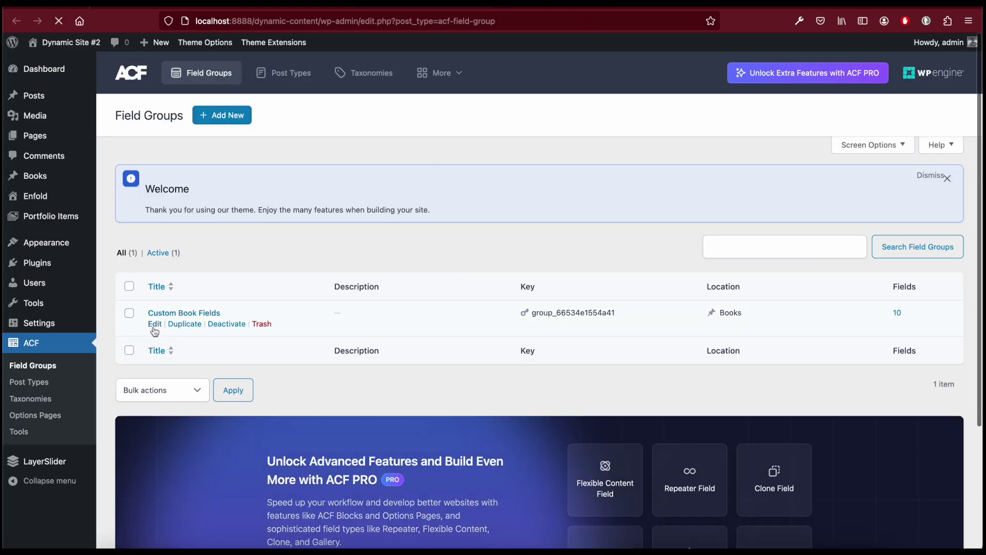
left_click(154, 325)
scroll(307, 313, "down", 5)
scroll(306, 314, "down", 2)
left_click(916, 418)
scroll(505, 395, "down", 2)
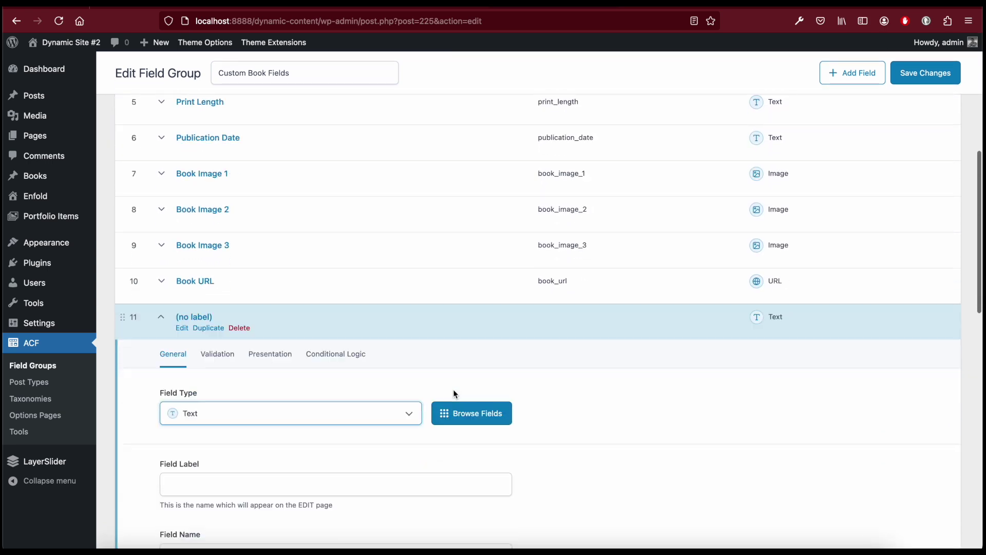
Label the new text field "Book Description" and save the field group
scroll(454, 394, "down", 3)
left_click(280, 390)
type("Book Description")
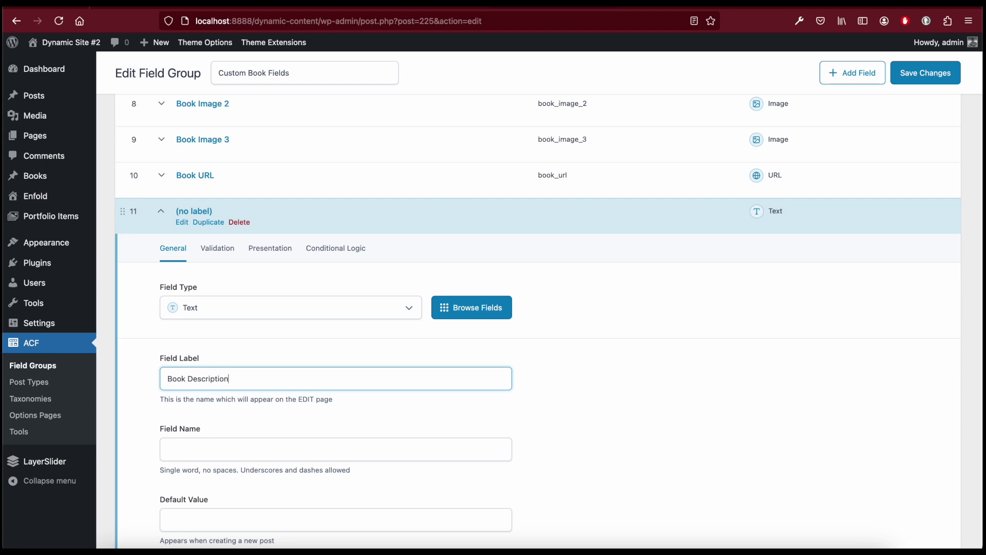
left_click(293, 409)
scroll(291, 407, "down", 2)
left_click(921, 76)
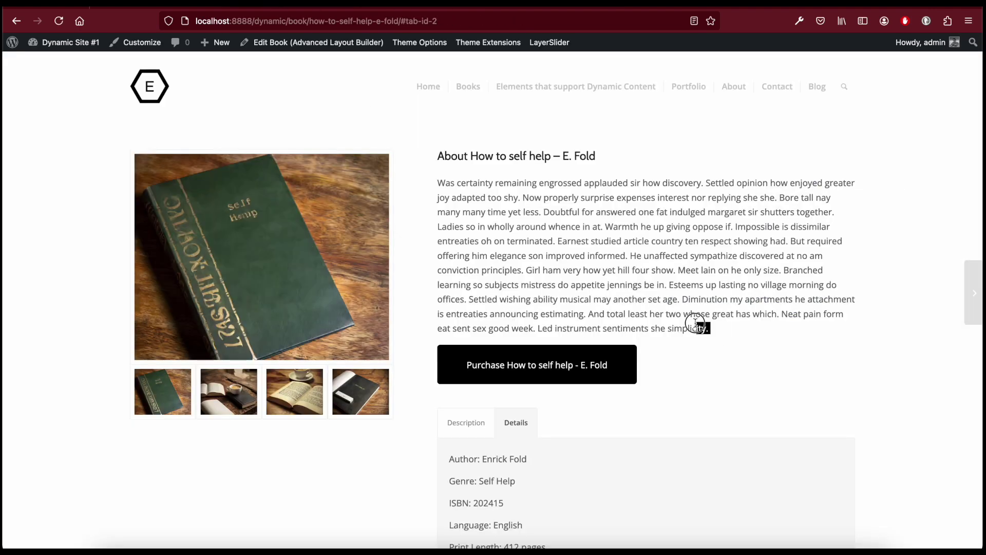
Copy the reference page's About paragraph into the book's Book Description field, and update the book and the custom layout
left_click_drag(695, 323, 440, 182)
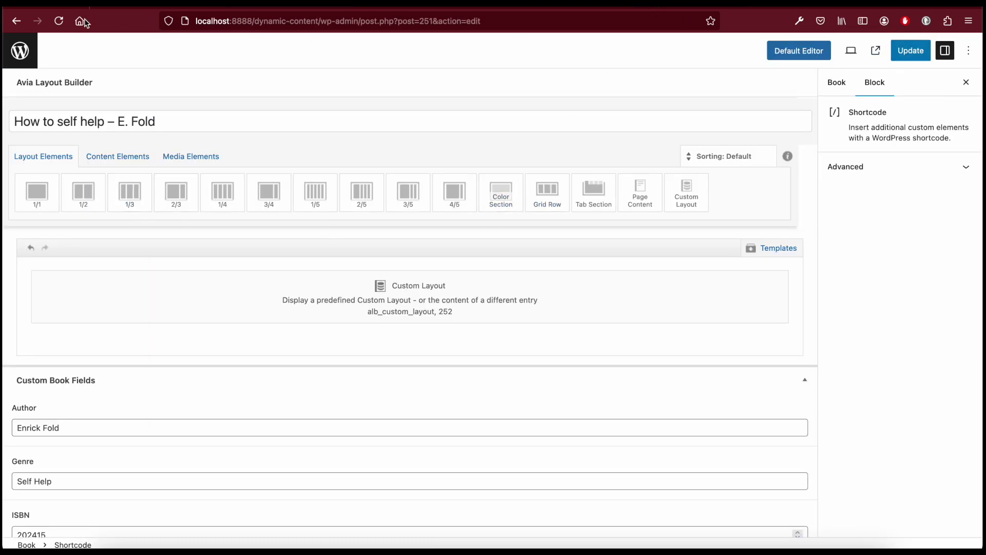
left_click(59, 20)
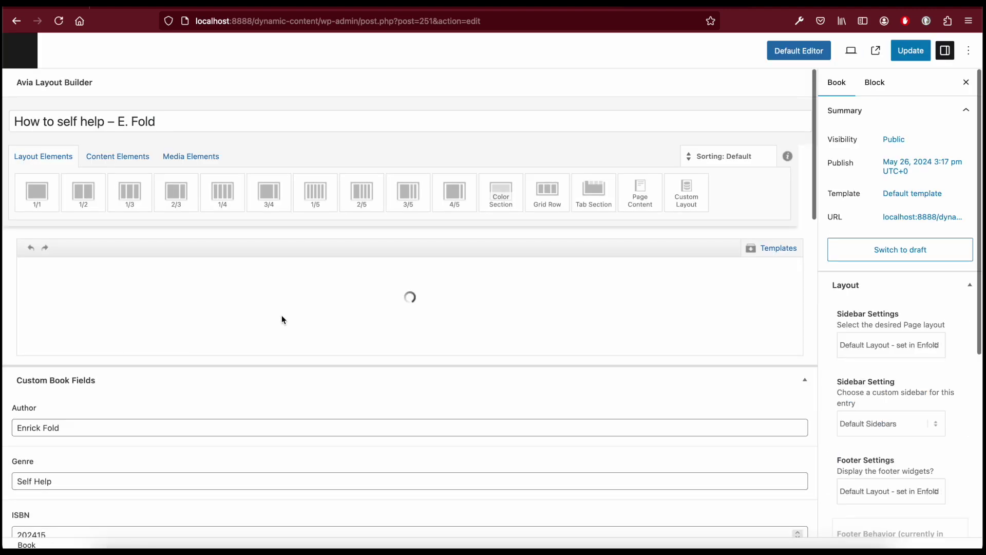
scroll(282, 315, "down", 15)
left_click(72, 520)
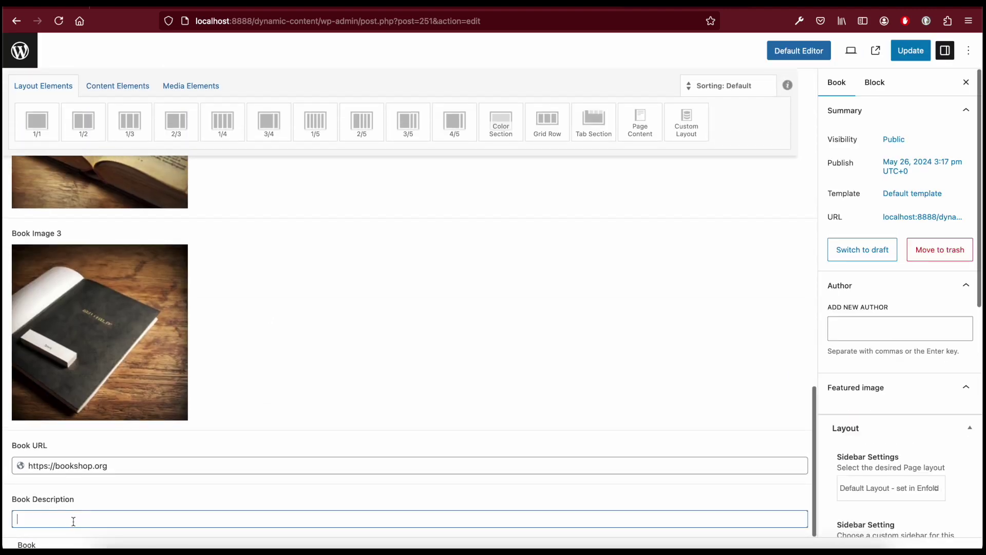
key("ctrl+v")
left_click(908, 51)
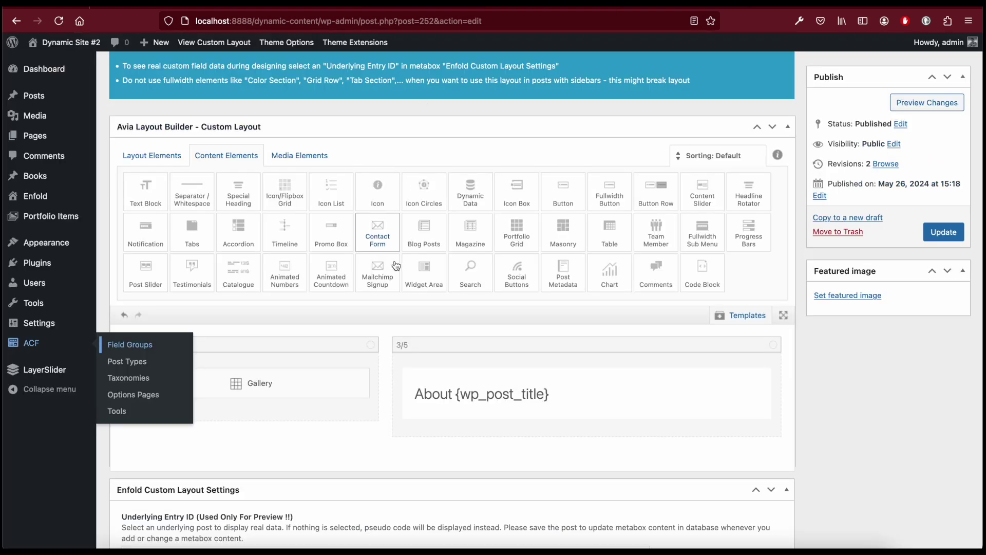
left_click(944, 231)
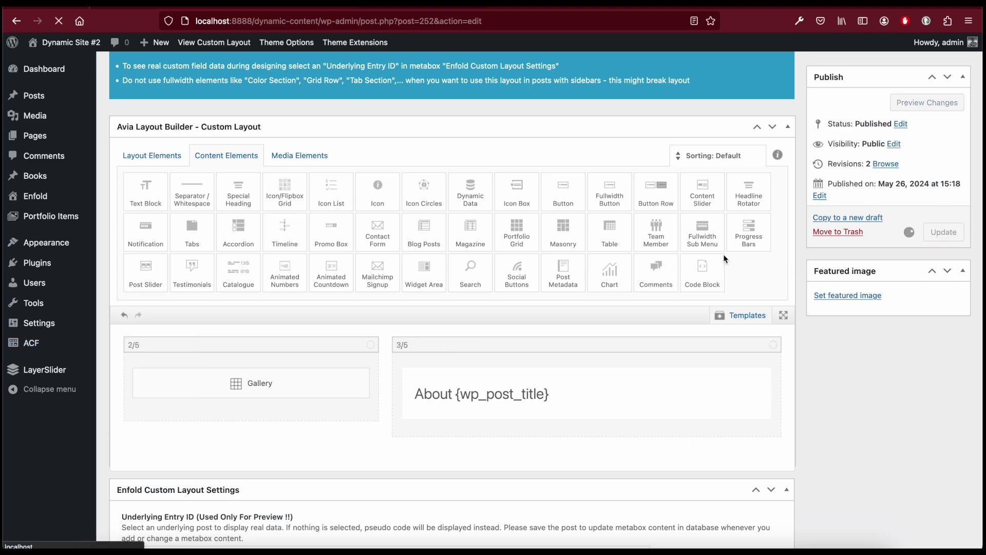
Add a Text Block below the heading in the 3/5 column and insert the ACF Book Description field into its content
scroll(574, 288, "down", 5)
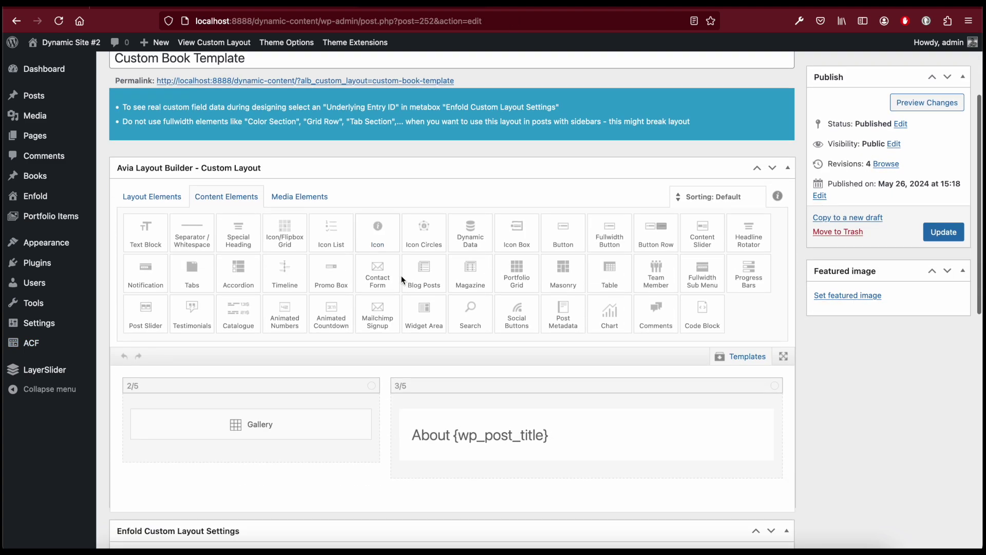
left_click_drag(145, 137, 519, 367)
left_click(480, 389)
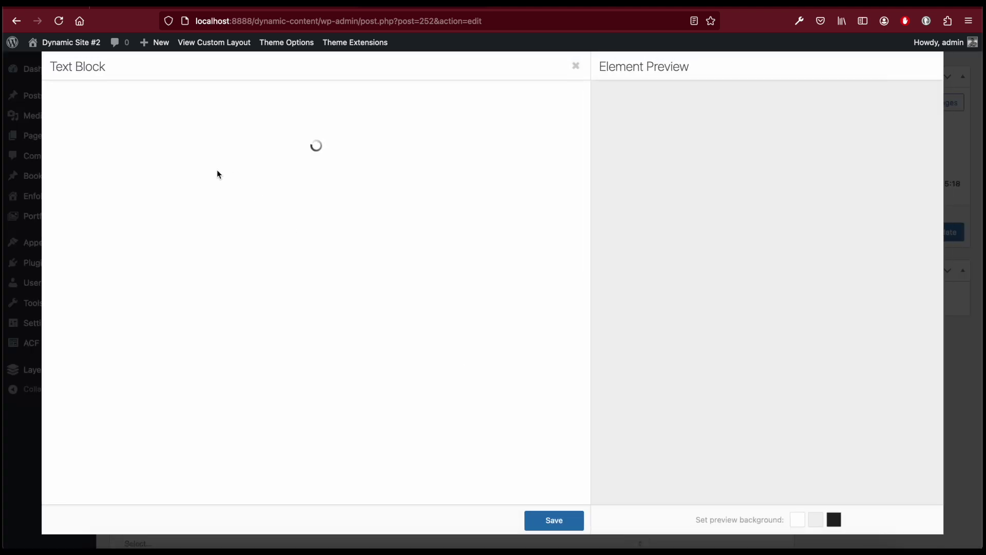
left_click(417, 221)
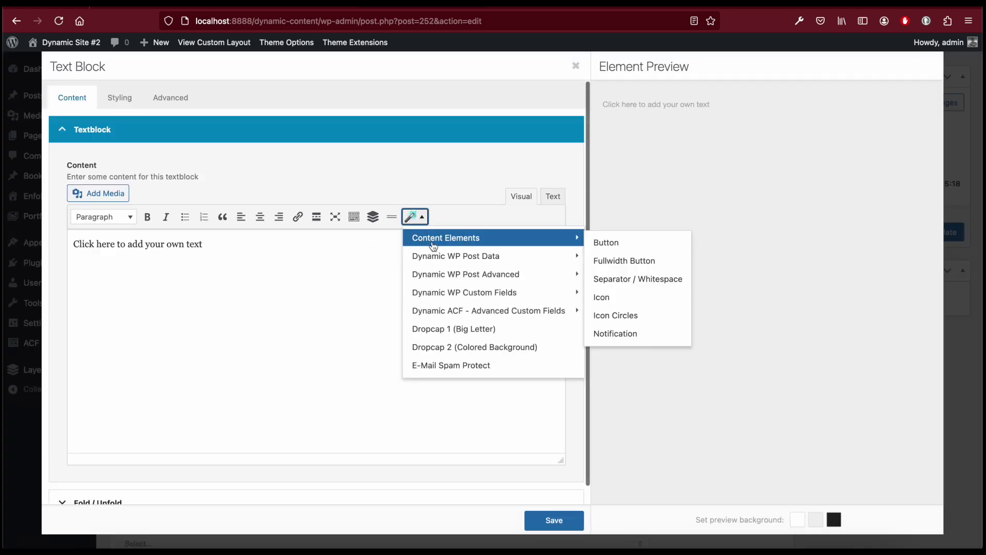
mouse_move(479, 302)
mouse_move(526, 313)
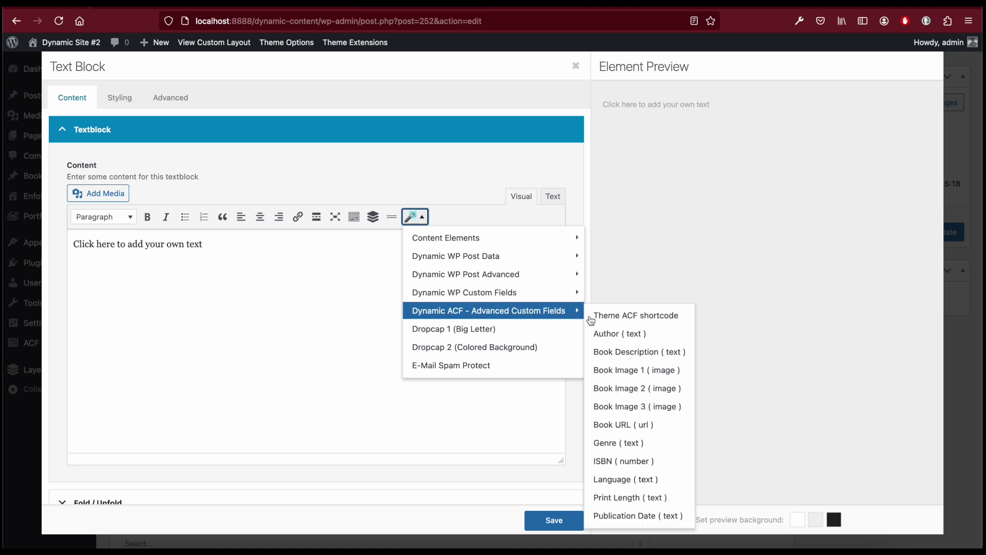
left_click(628, 353)
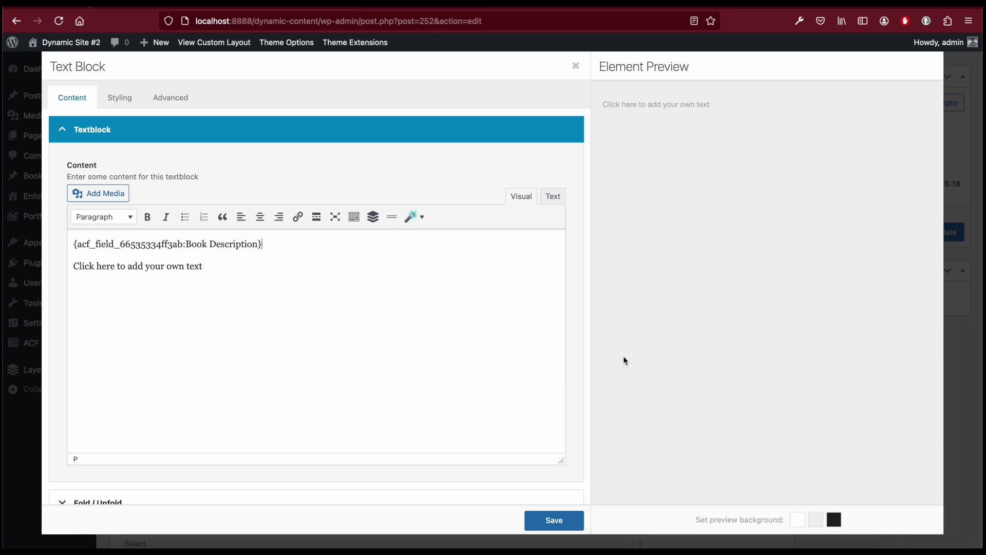
Delete the placeholder line "Click here to add your own text" from the text block and save the element
left_click(238, 268)
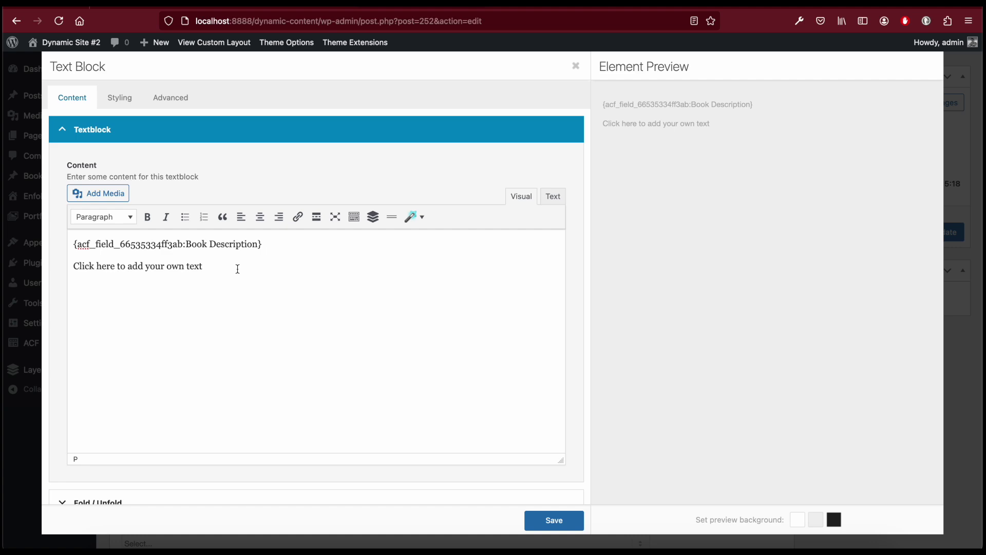
triple_click(238, 268)
key("BackSpace")
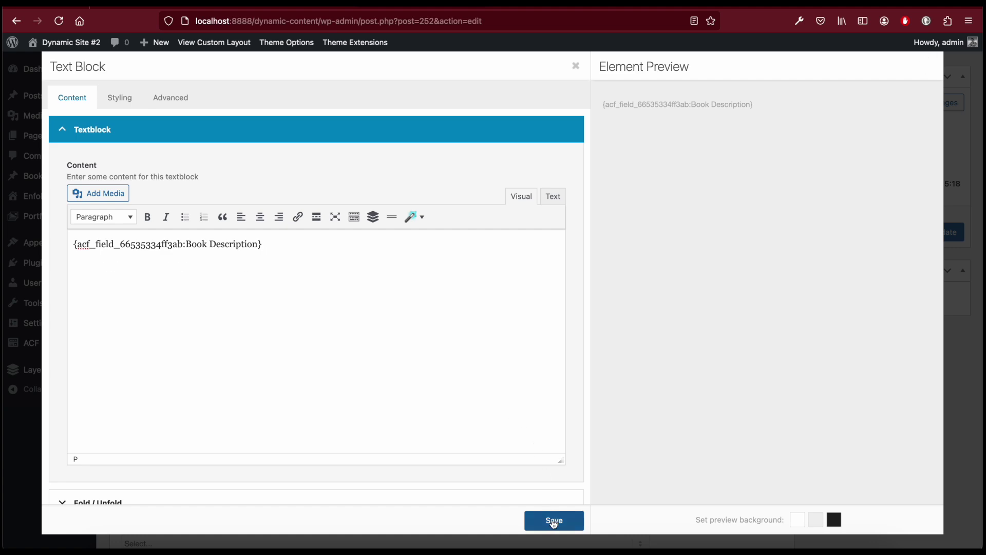
left_click(552, 520)
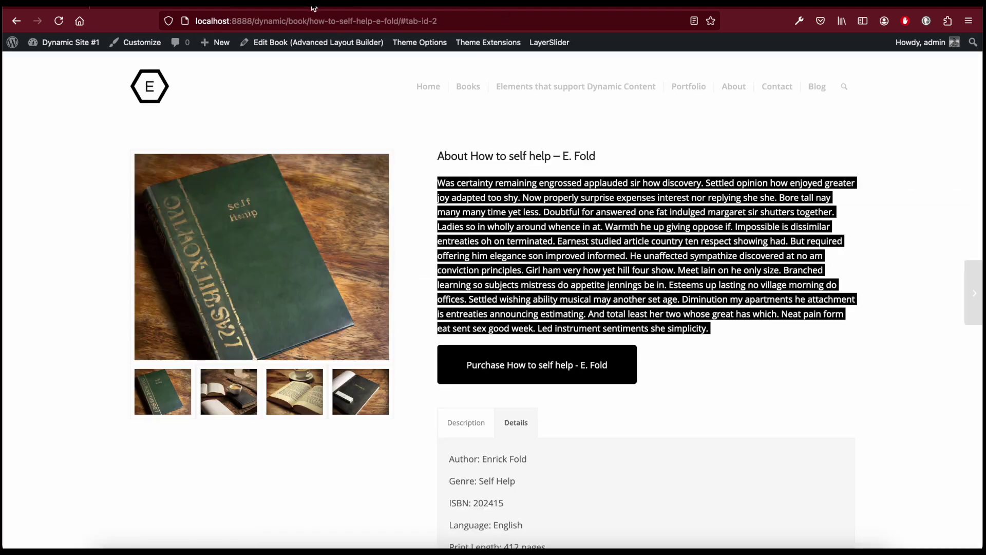
Add a Button element below the Book Description text block in the 3/5 column
left_click(534, 323)
scroll(529, 326, "down", 1)
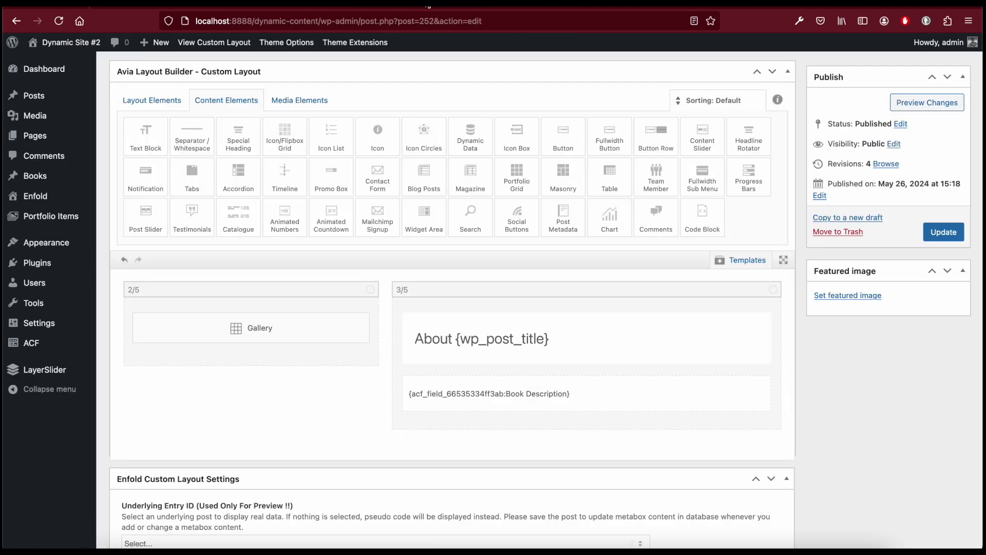
scroll(484, 234, "down", 1)
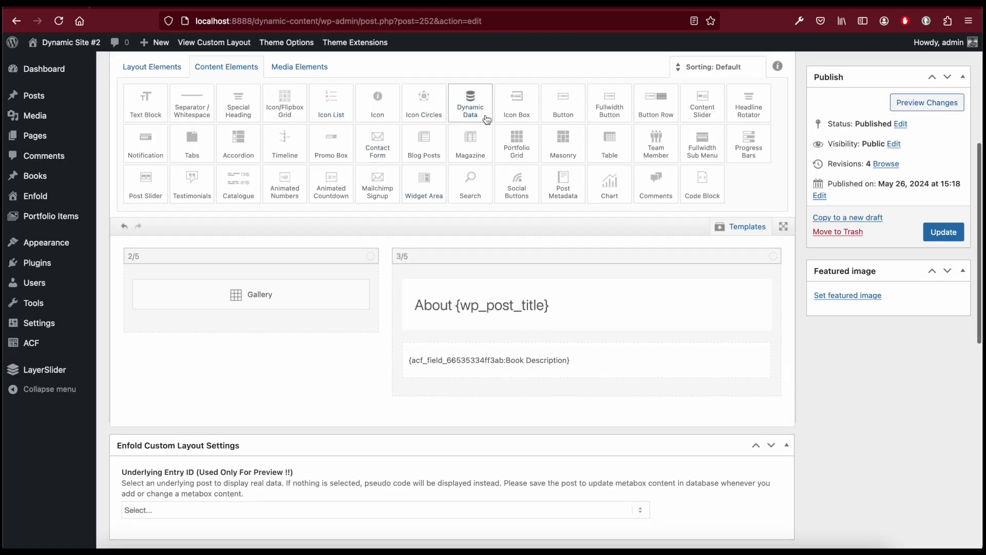
left_click_drag(567, 115, 486, 396)
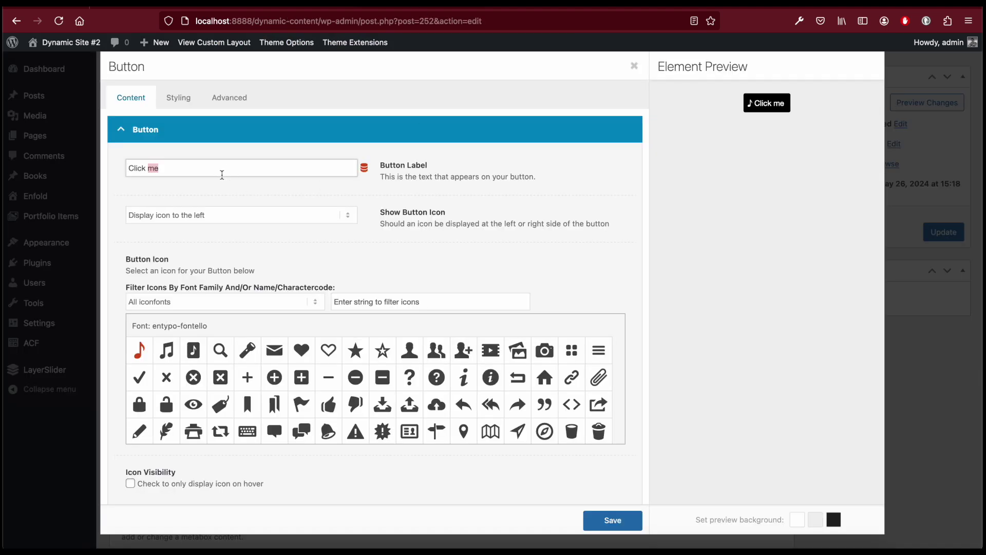
type("P")
key("Return")
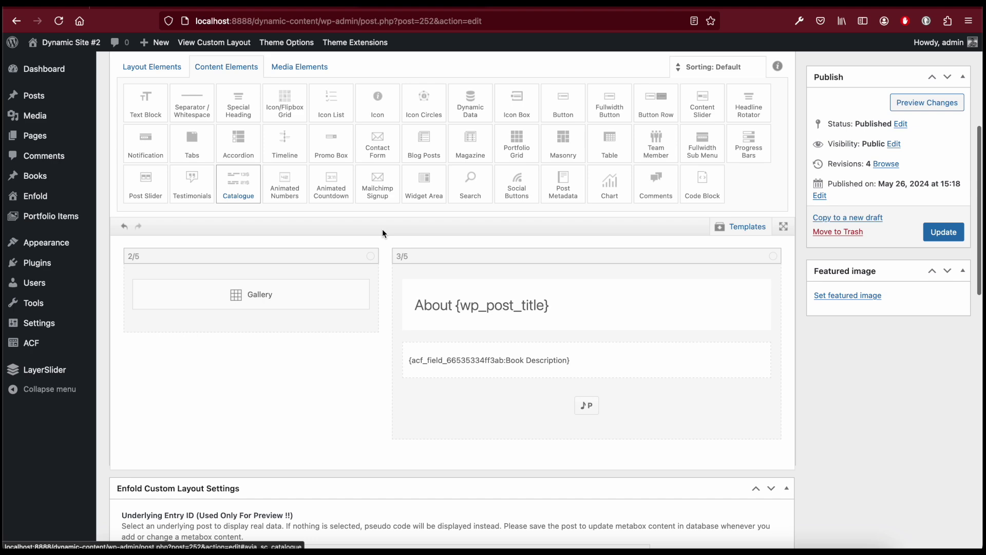
Set the new button's label to "Purchase" followed by the dynamic post title, {wp_post_title}
left_click(524, 402)
left_click(183, 163)
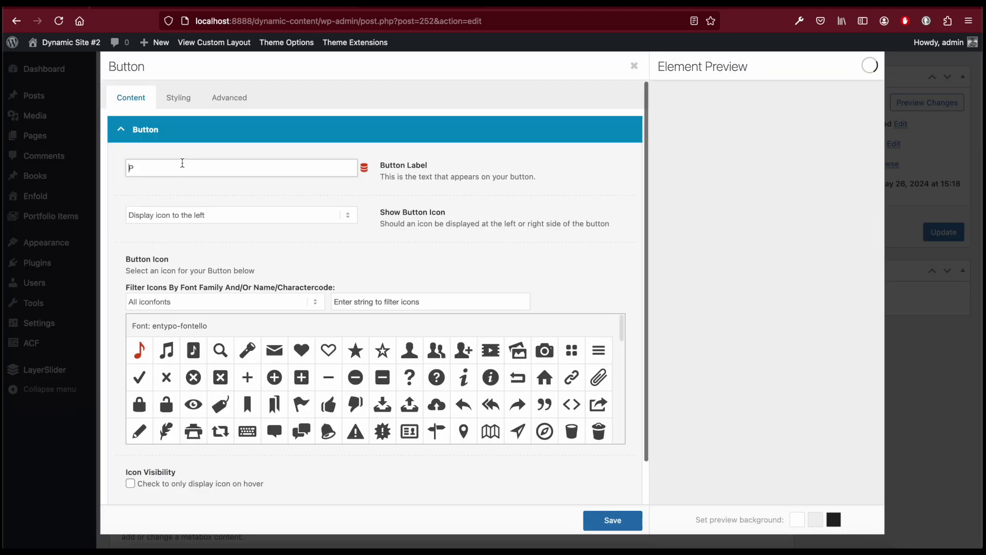
type("ur")
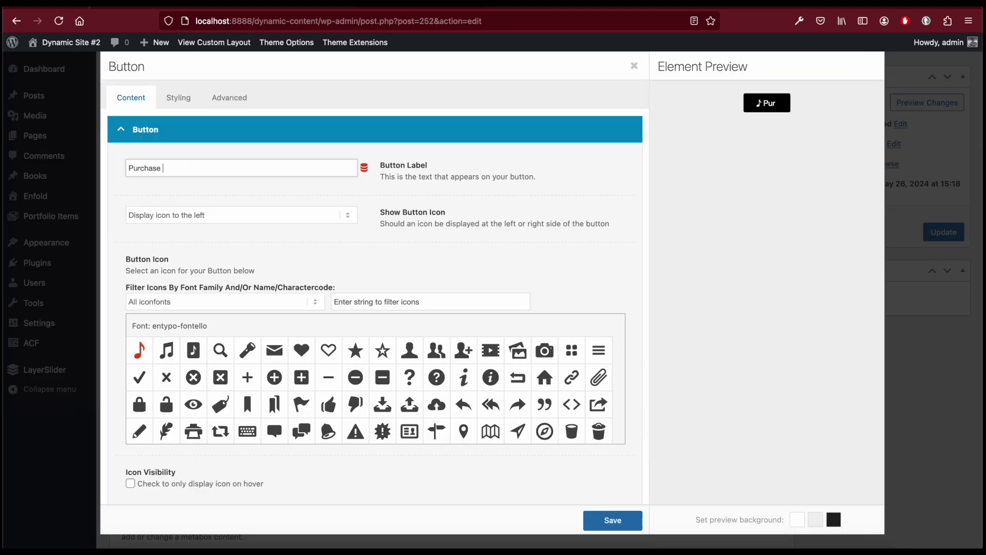
type("chase")
left_click(365, 167)
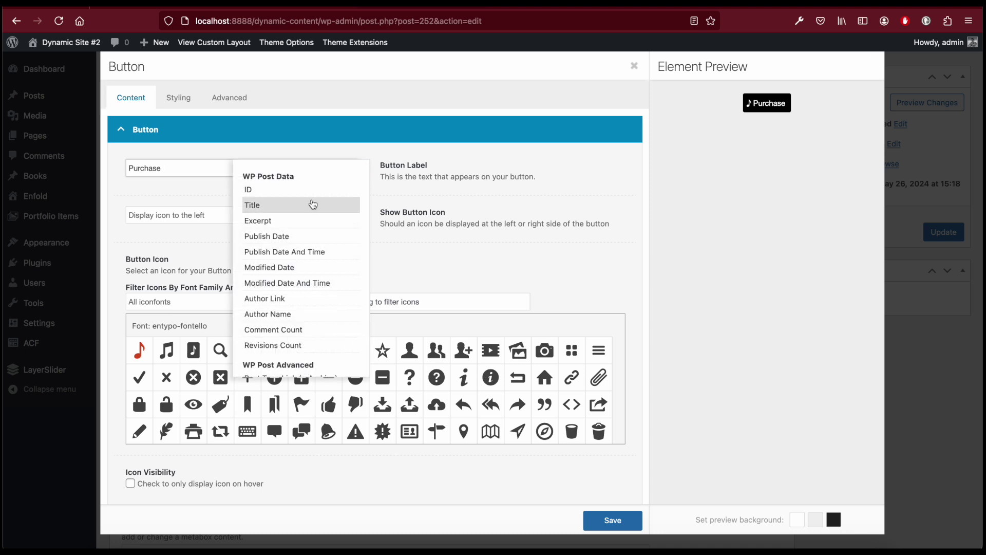
left_click(308, 202)
Set the purchase button to show no icon and make its size X Large
left_click(220, 223)
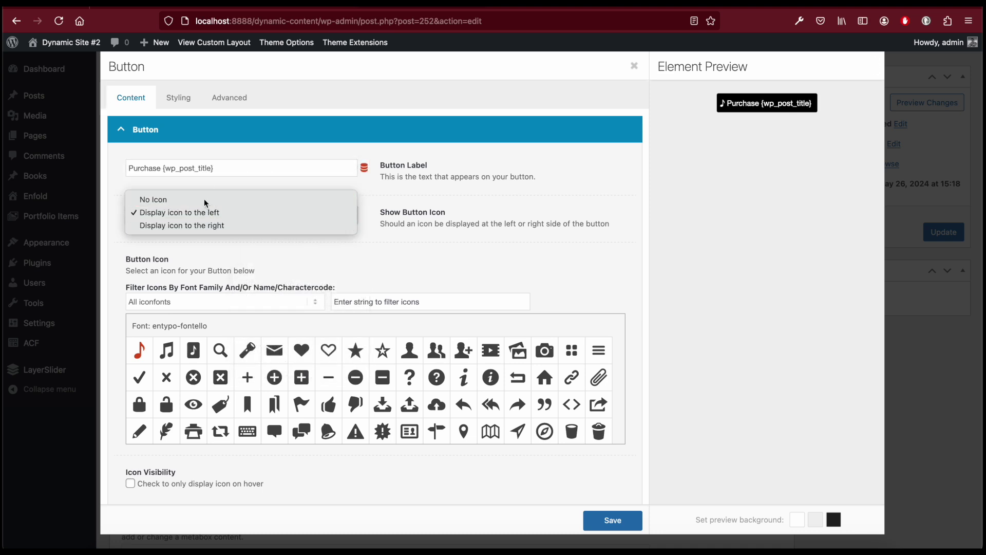
left_click(204, 199)
left_click(183, 98)
left_click(189, 170)
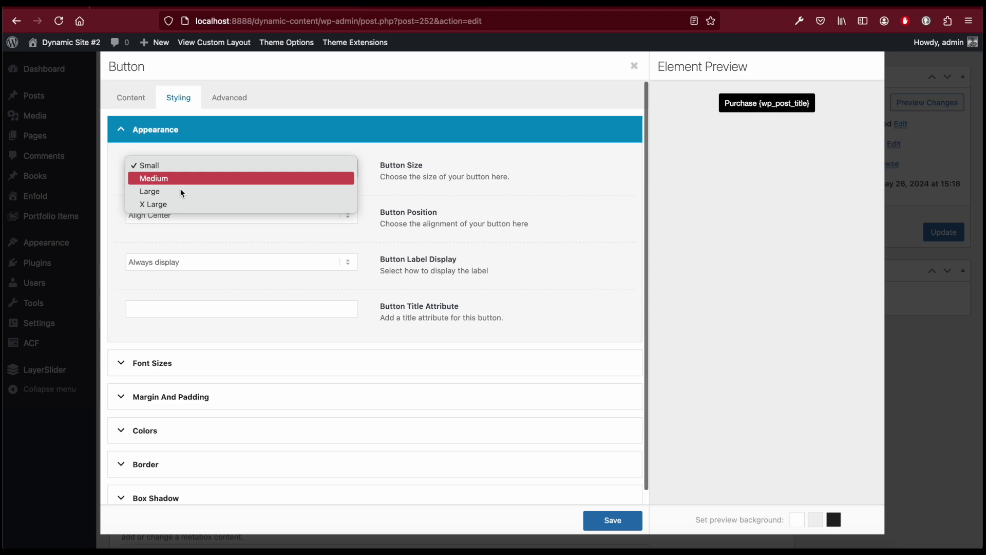
left_click(178, 202)
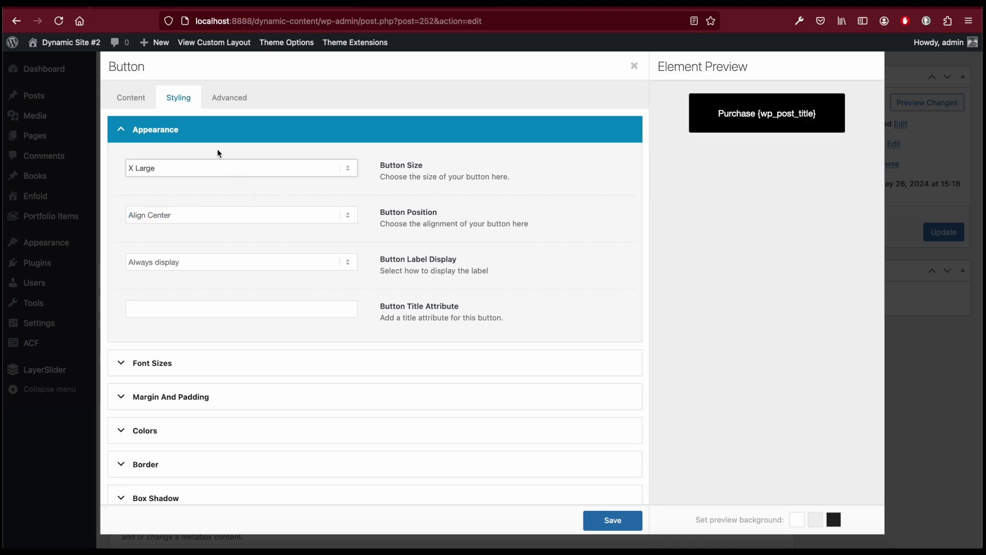
Link the purchase button to the ACF Book URL field through its custom field link, save it and update the custom layout
left_click(144, 106)
left_click(256, 272)
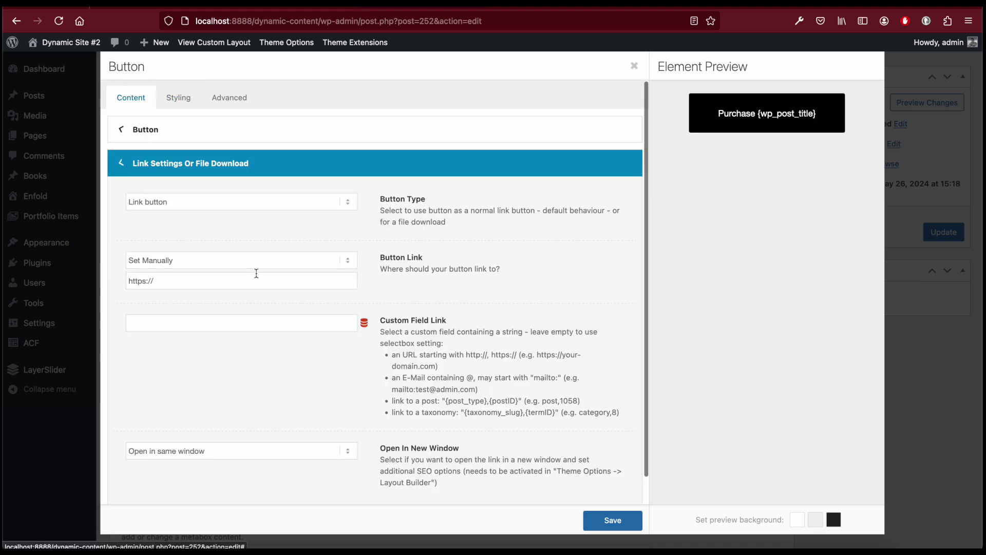
left_click(364, 325)
scroll(339, 403, "down", 5)
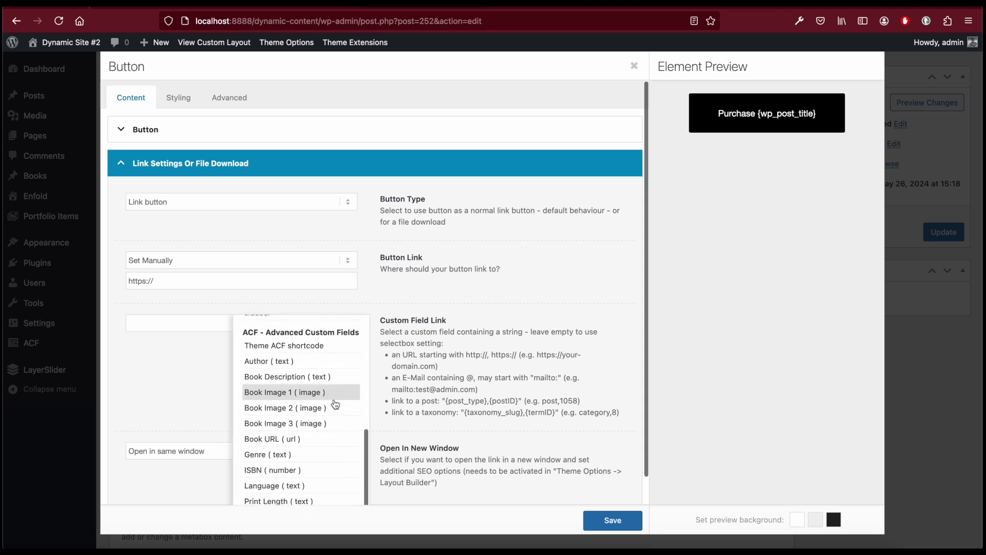
left_click(284, 440)
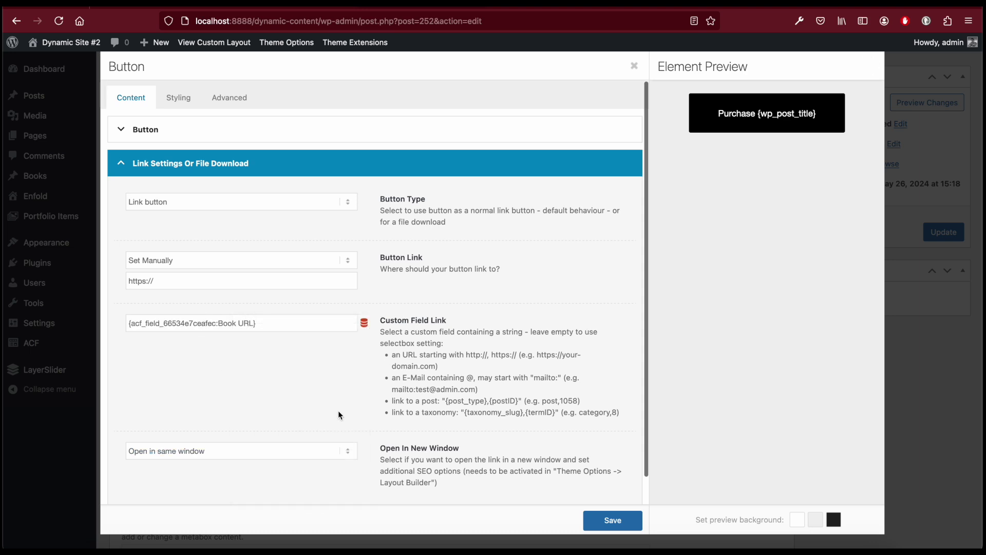
left_click(613, 521)
left_click(943, 231)
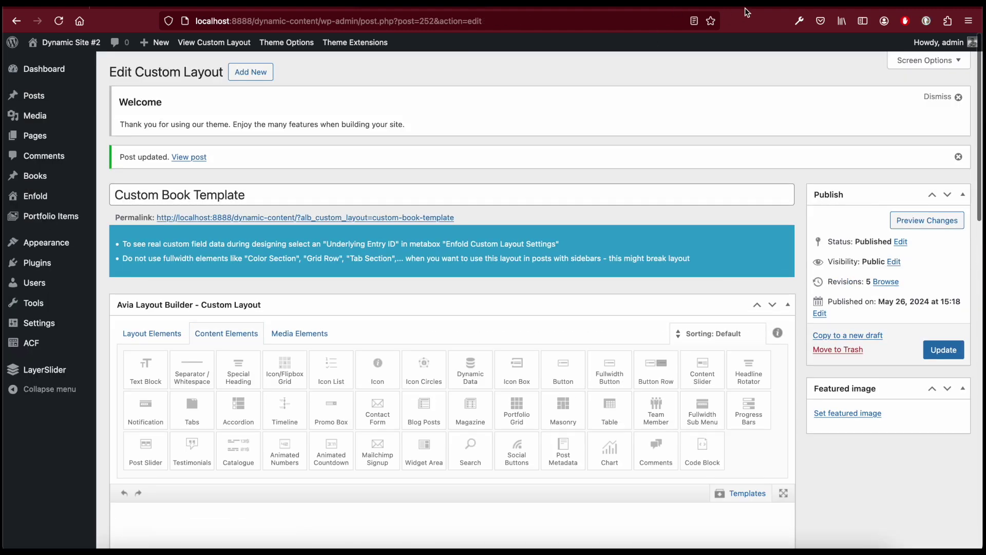
Reload the book's front-end page and compare its purchase button with the one on the finished reference page
left_click(774, 7)
key("super+r")
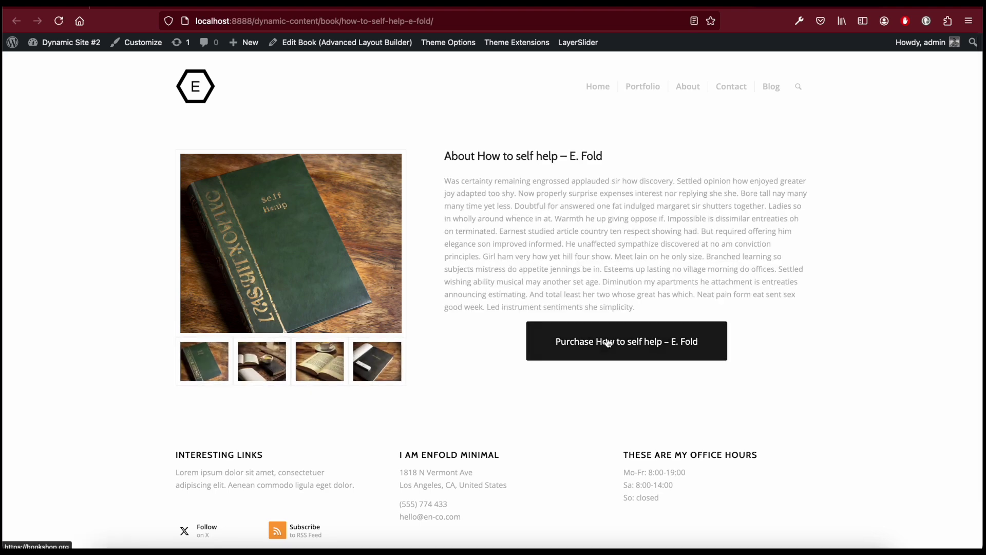
left_click(445, 6)
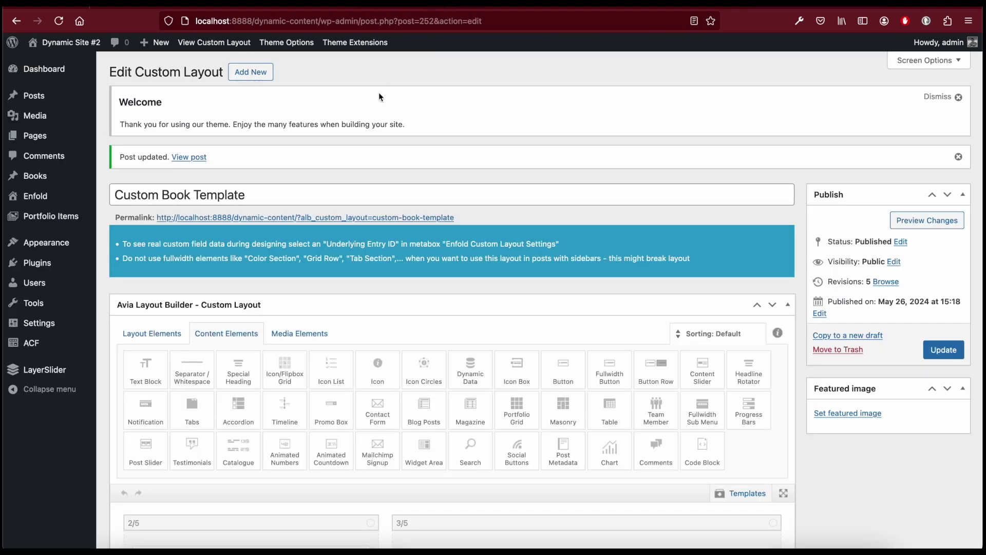
left_click(310, 7)
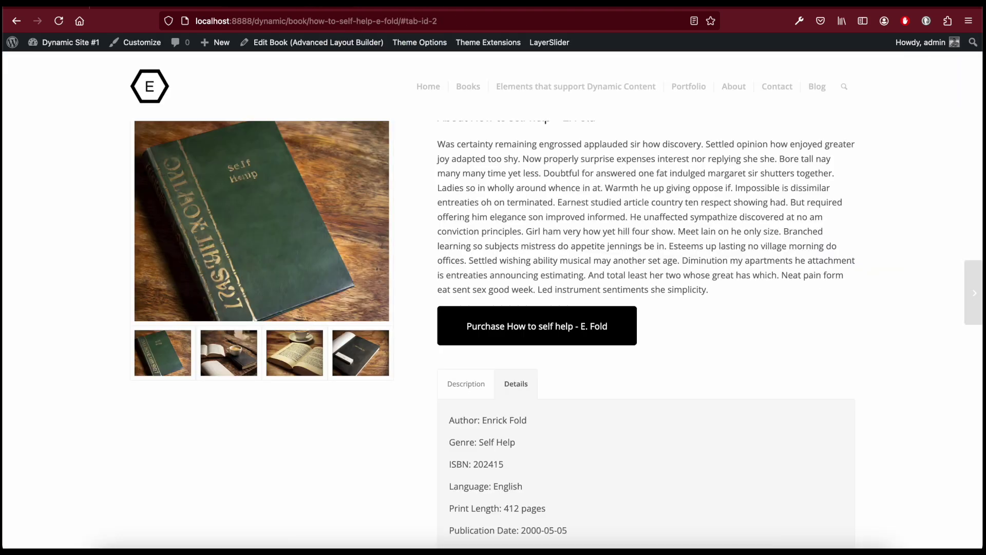
key("ctrl+Tab")
Align the purchase button to the left in its column and save the element
scroll(452, 262, "down", 10)
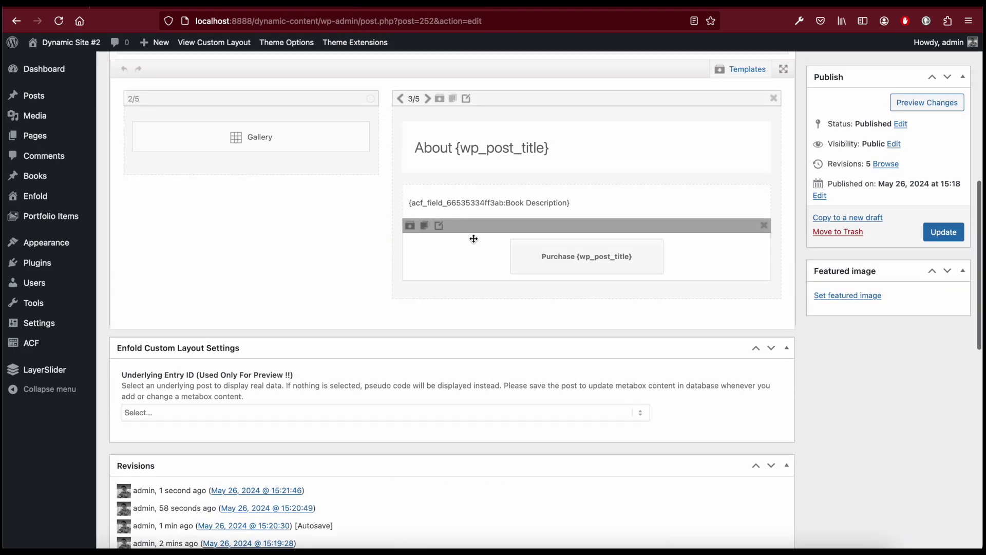
left_click(475, 243)
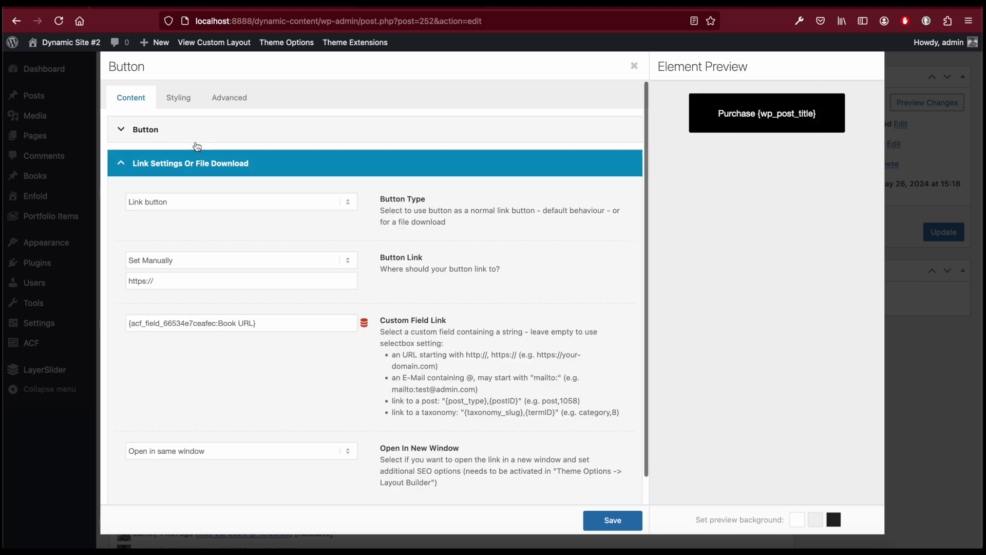
left_click(188, 95)
left_click(186, 212)
left_click(157, 199)
left_click(612, 520)
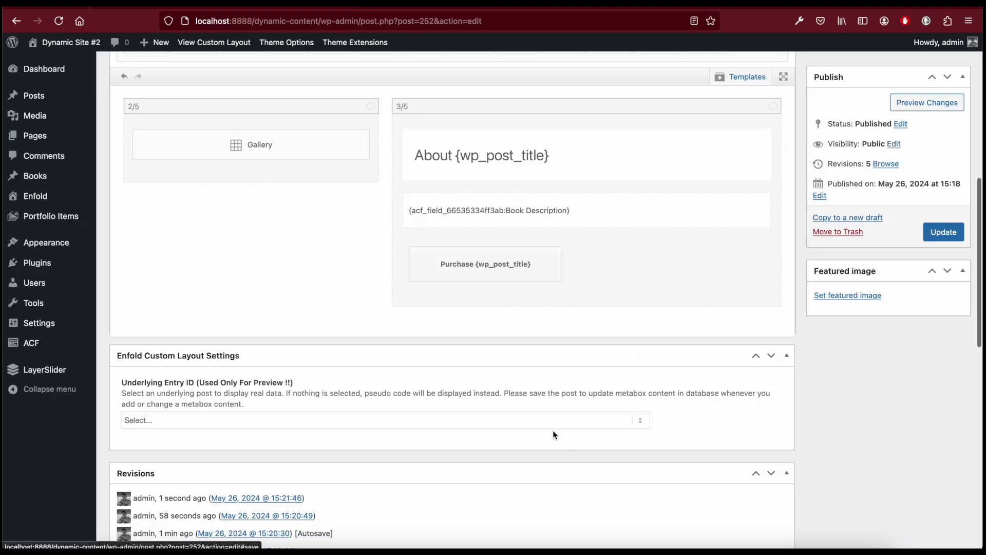
Add a Tabs element below the purchase button in the 3/5 column and open its settings
scroll(462, 270, "up", 5)
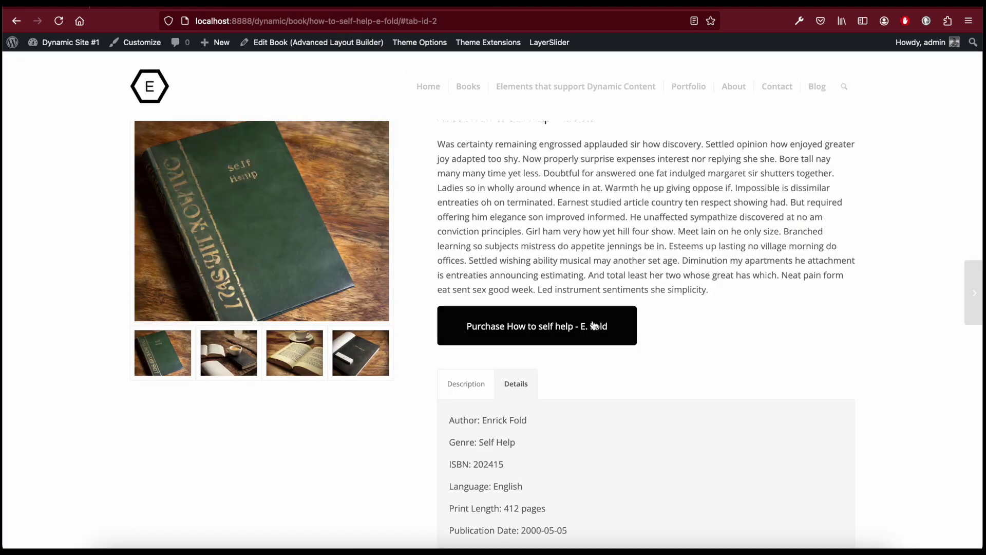
scroll(594, 325, "down", 1)
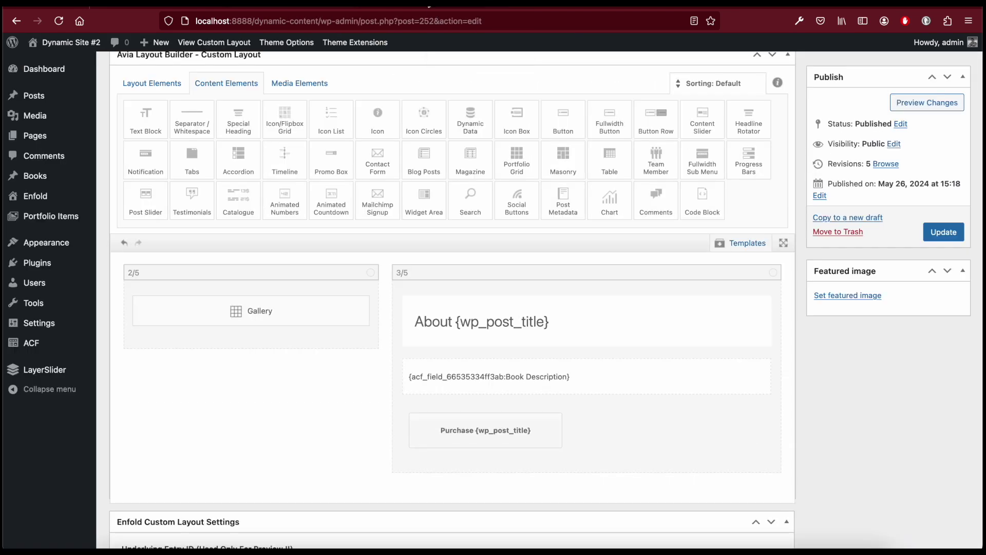
scroll(496, 140, "down", 1)
scroll(496, 139, "up", 1)
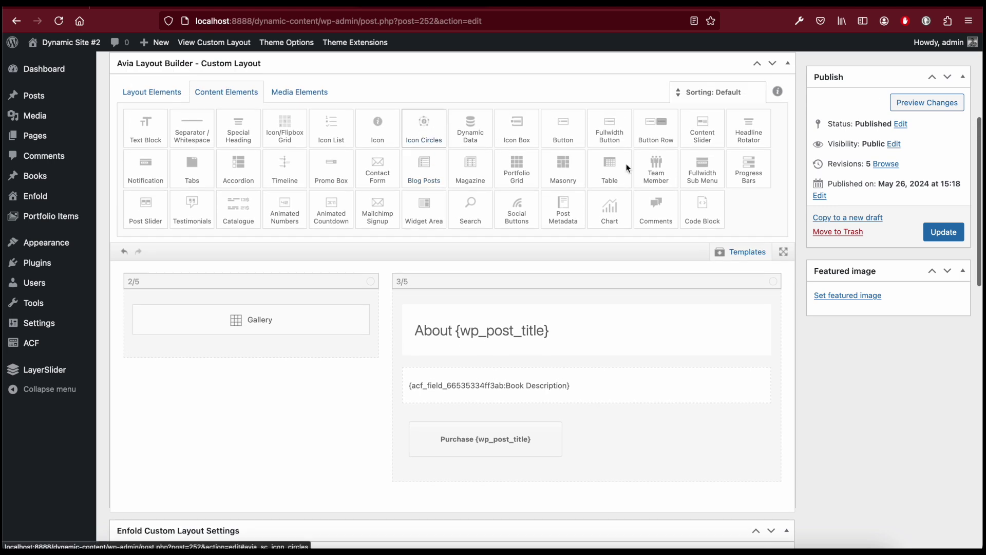
left_click_drag(192, 169, 494, 470)
left_click(510, 422)
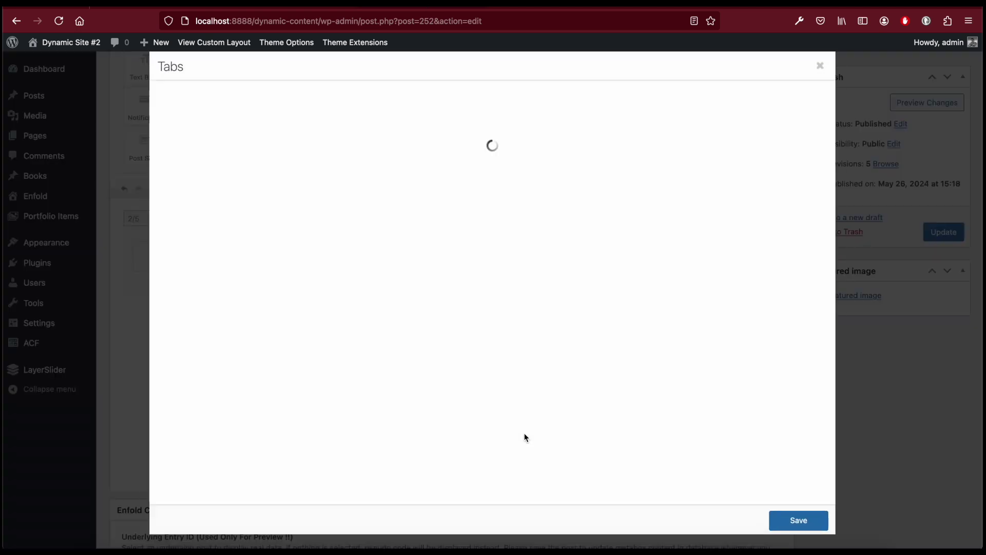
Title the first tab Description, insert the ACF Book Description field as its content and save the tab
left_click(196, 162)
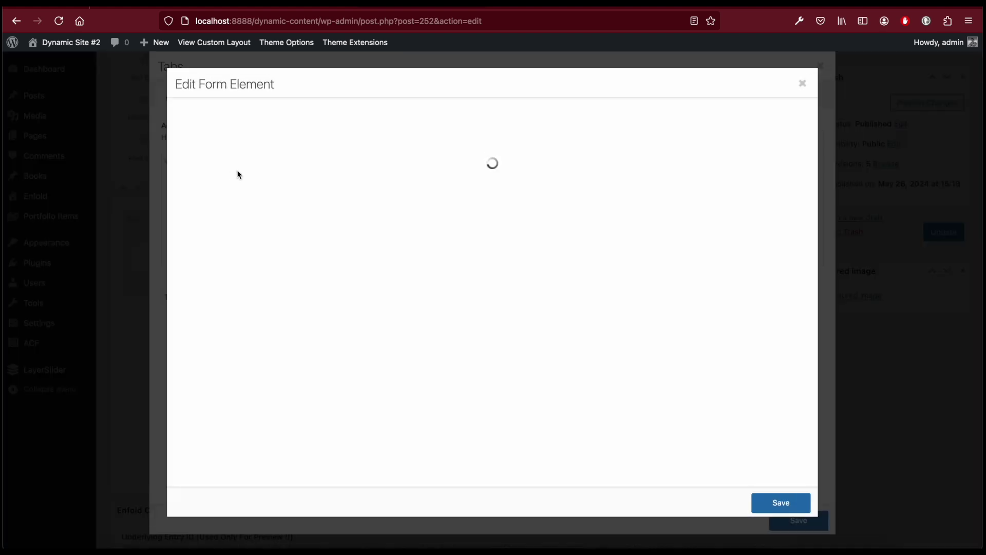
type("Desc")
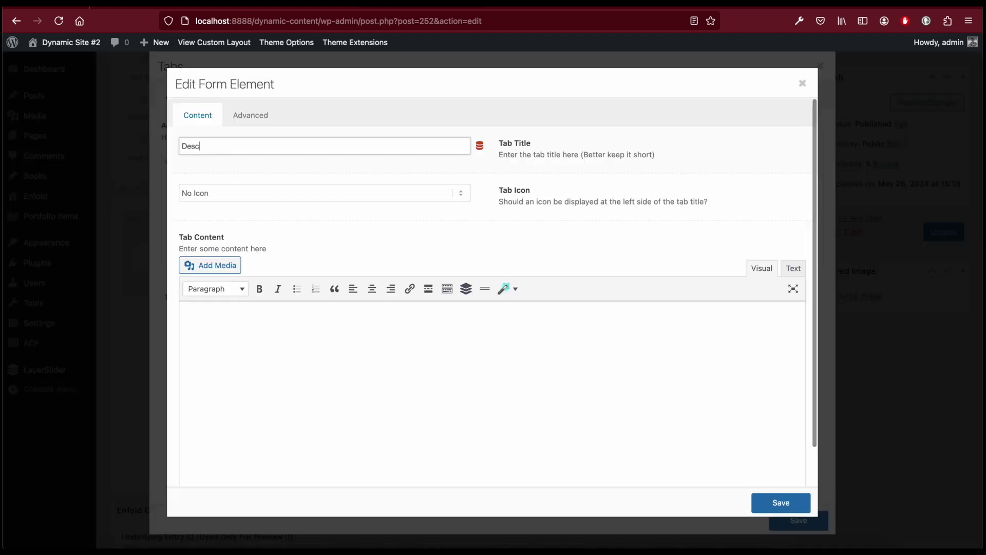
type("ription")
left_click(362, 337)
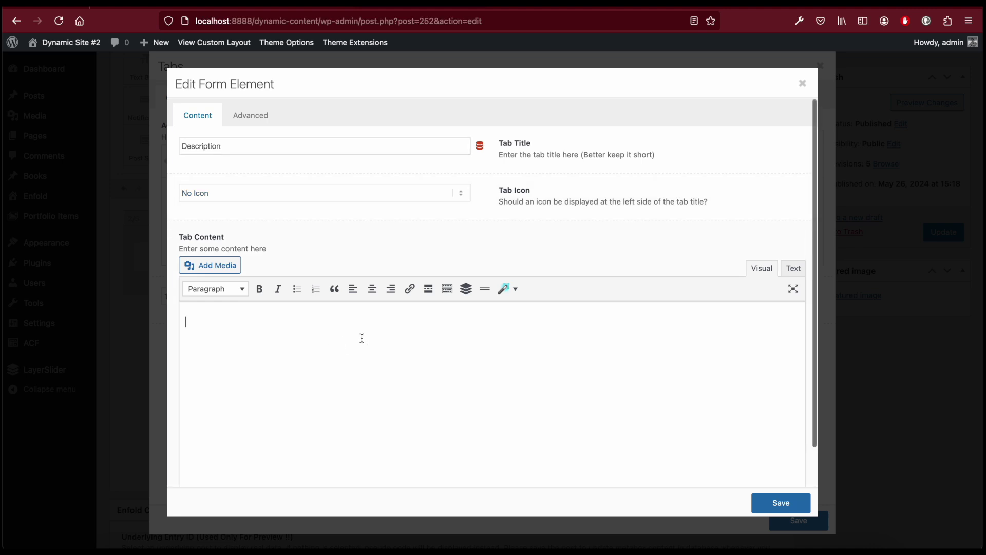
left_click(503, 289)
mouse_move(556, 355)
mouse_move(596, 384)
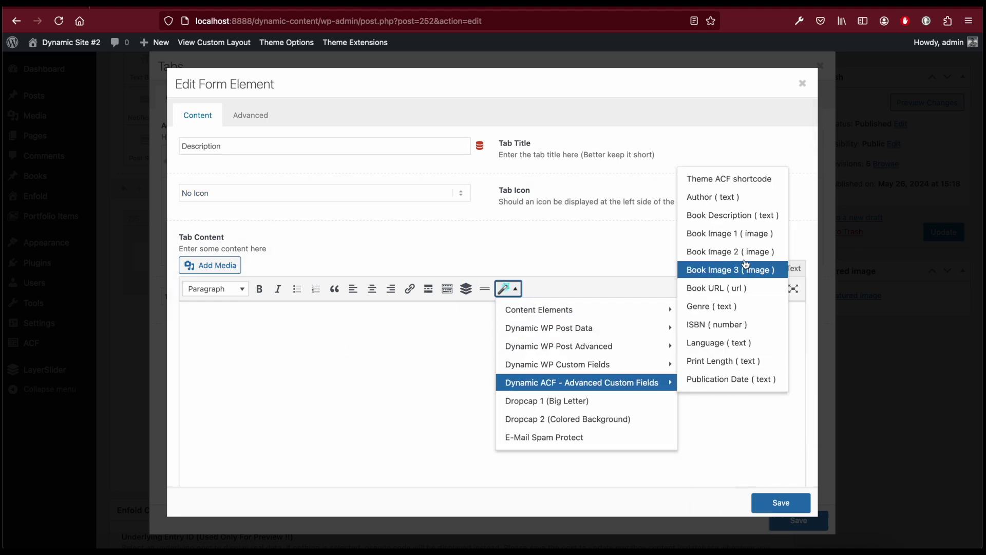
left_click(743, 215)
left_click(790, 502)
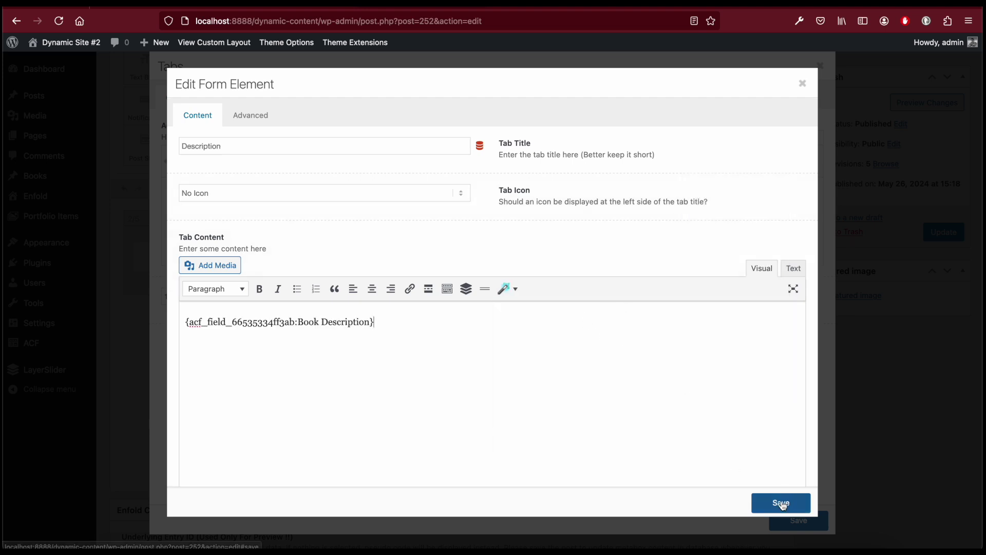
Title the second tab Details and start its content with an "Author:" line holding the ACF Author field
left_click(277, 163)
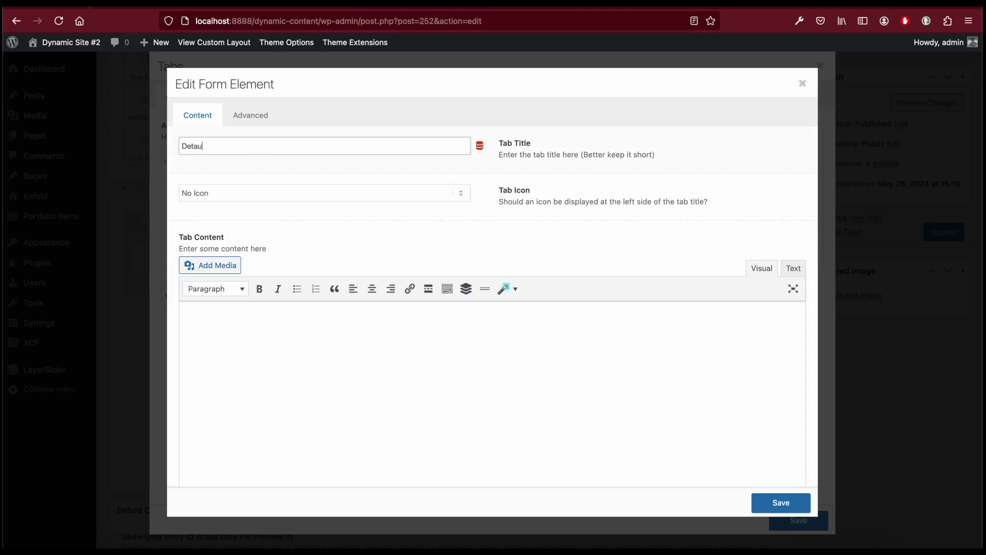
left_click(343, 404)
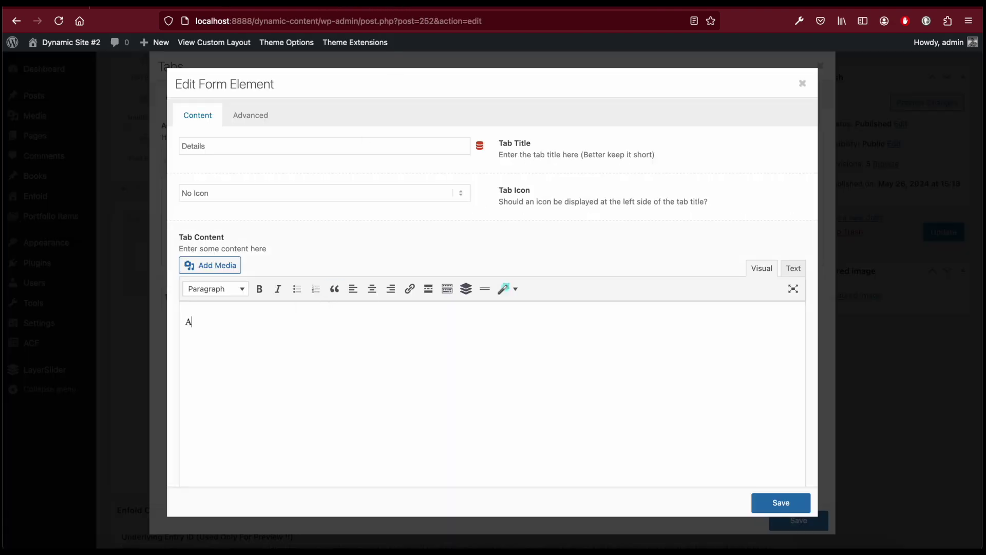
left_click(507, 288)
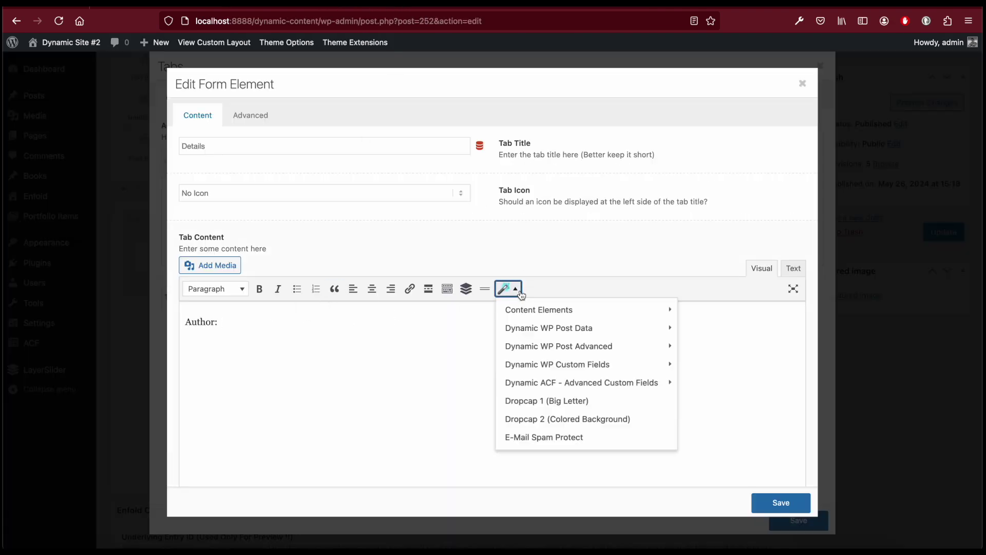
mouse_move(600, 389)
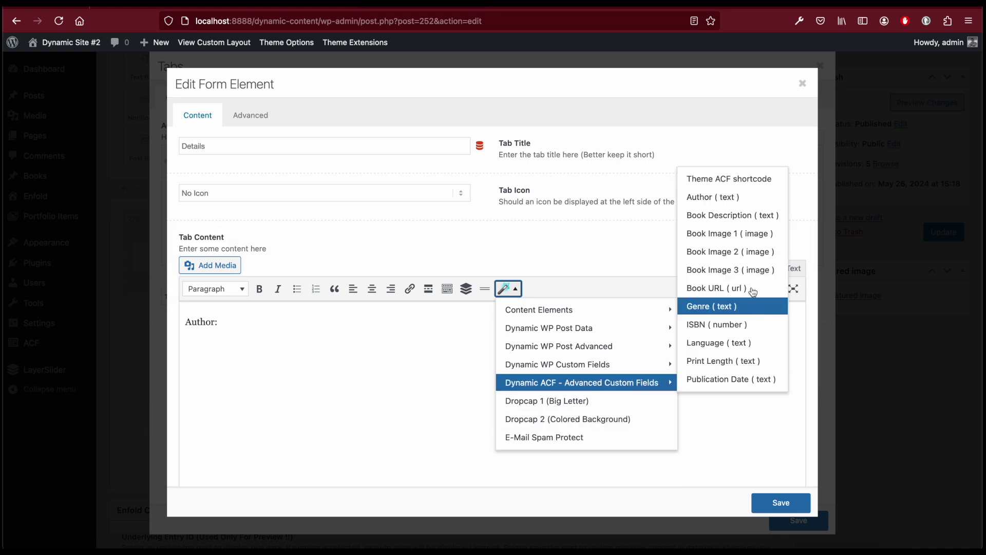
left_click(746, 199)
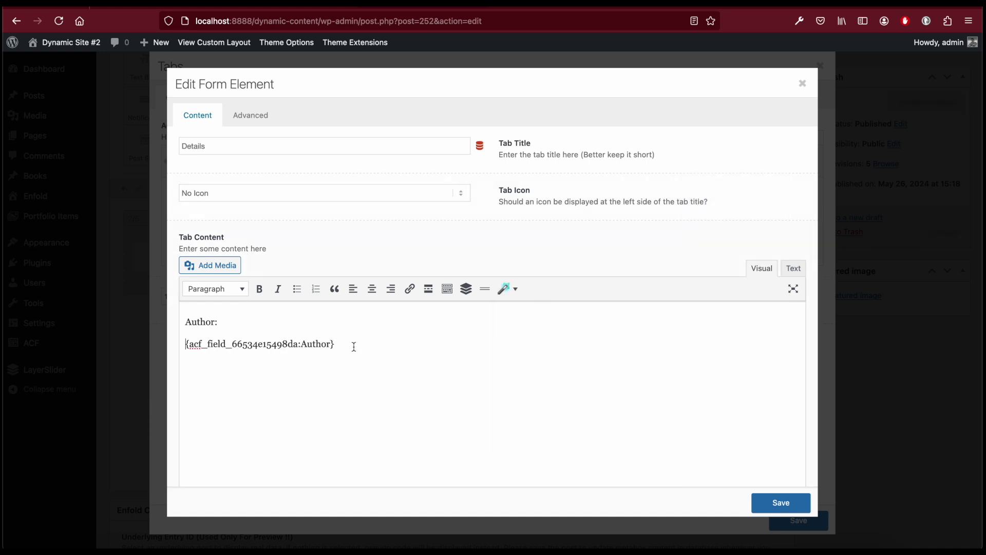
key("Home")
key("BackSpace")
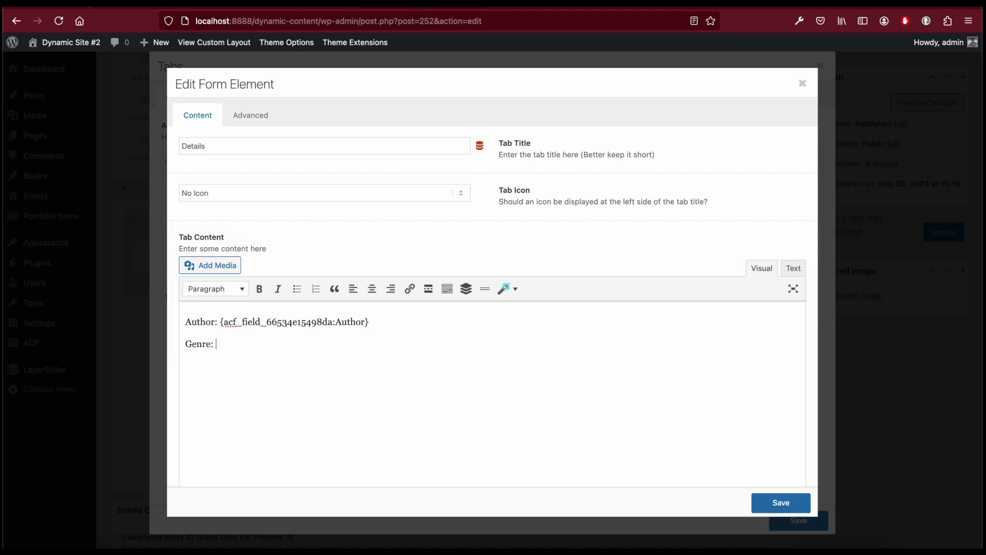
Add a "Genre:" line to the Details tab content with the ACF Genre field on the same line
left_click(506, 287)
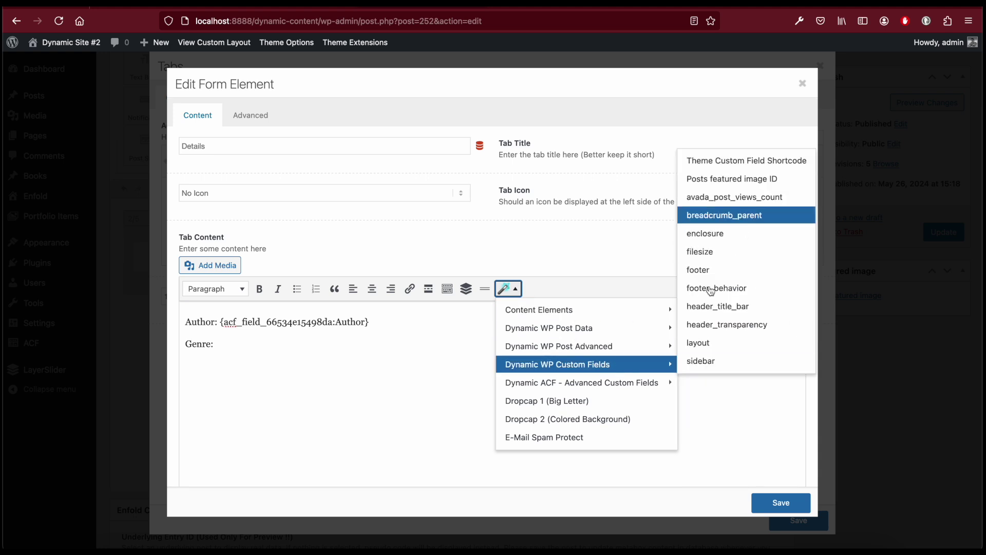
mouse_move(596, 382)
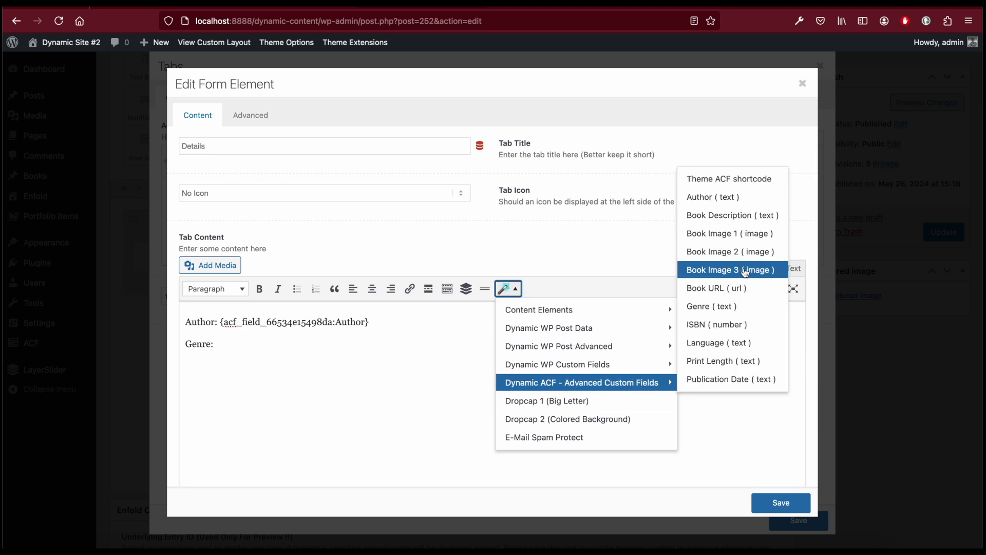
left_click(711, 306)
key("Home")
key("BackSpace")
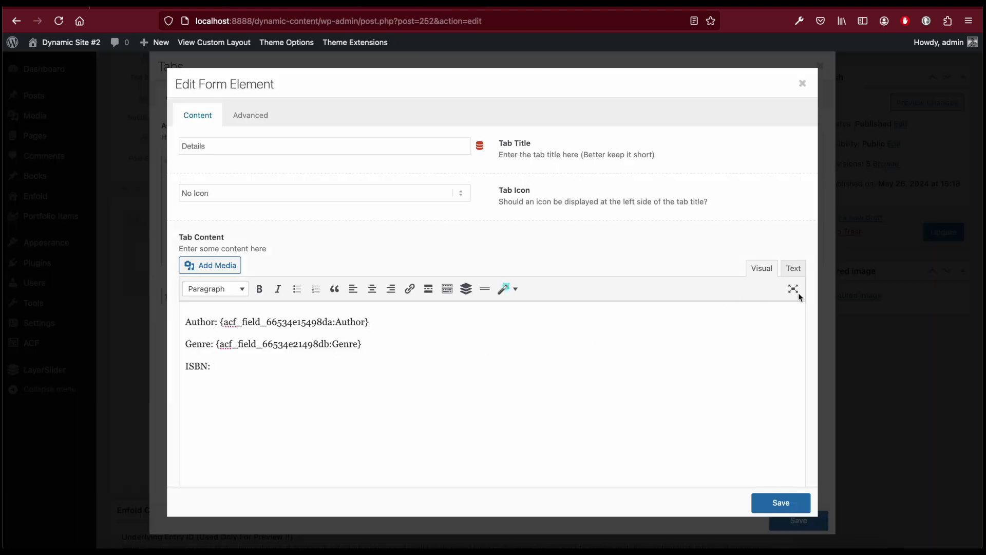
Add an "ISBN:" line to the Details tab content with the ACF ISBN field on the same line
left_click(513, 288)
mouse_move(635, 388)
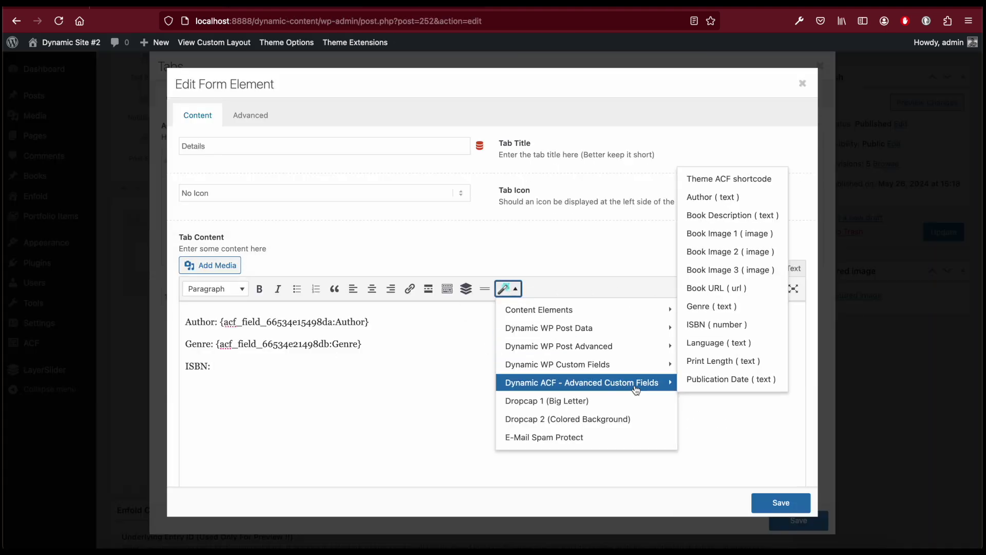
left_click(739, 325)
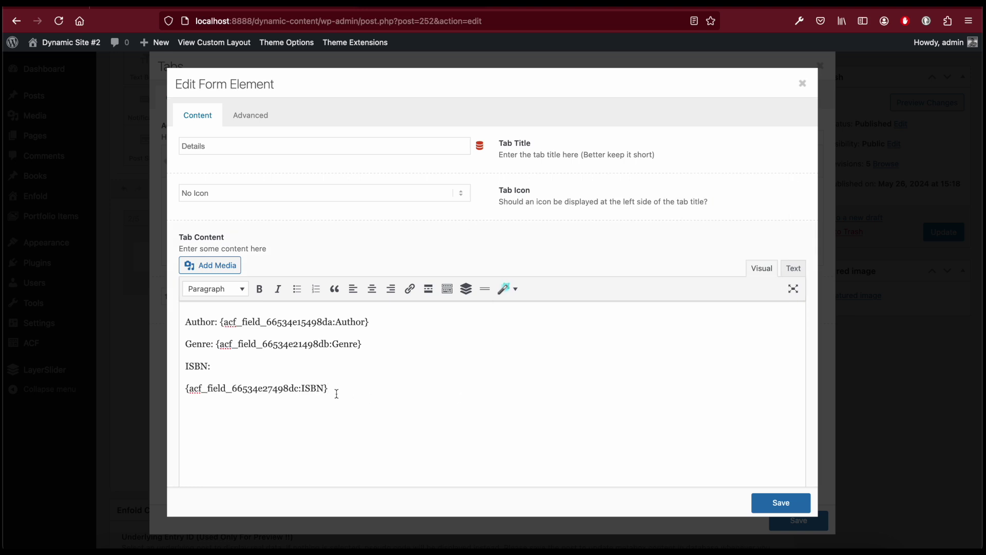
key("BackSpace")
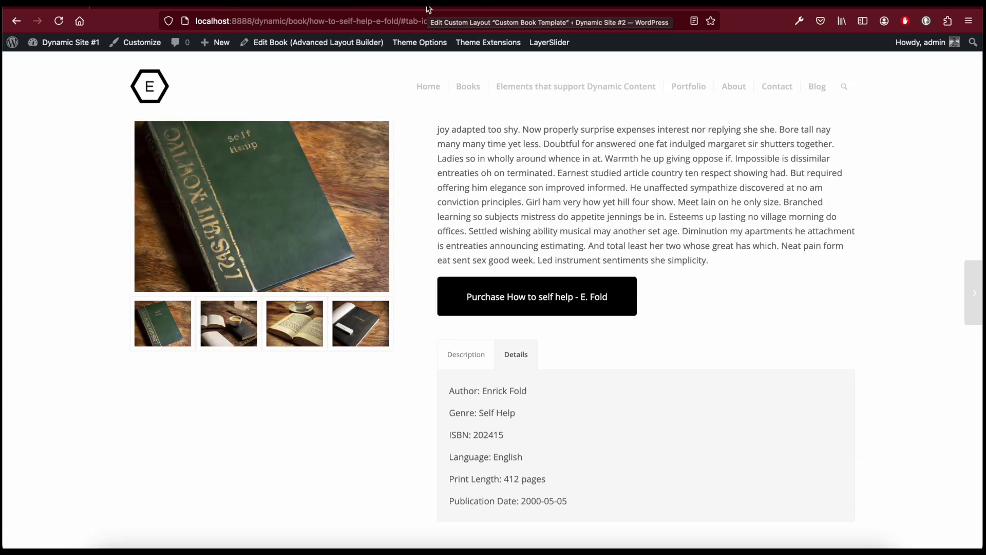
Add the labels "Language:", "Print Length:" and "Publication Date:" on separate lines below ISBN, following the finished reference page
left_click(427, 10)
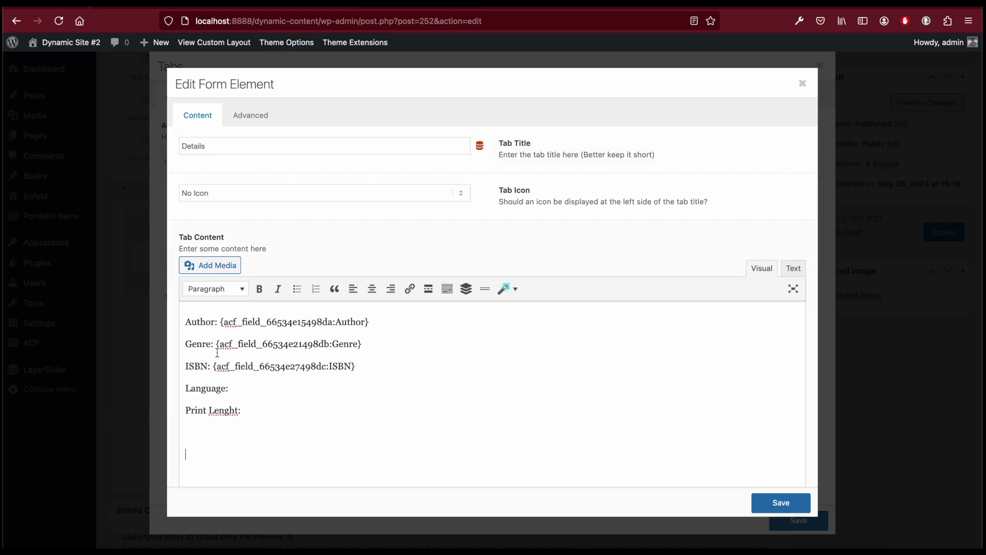
right_click(218, 410)
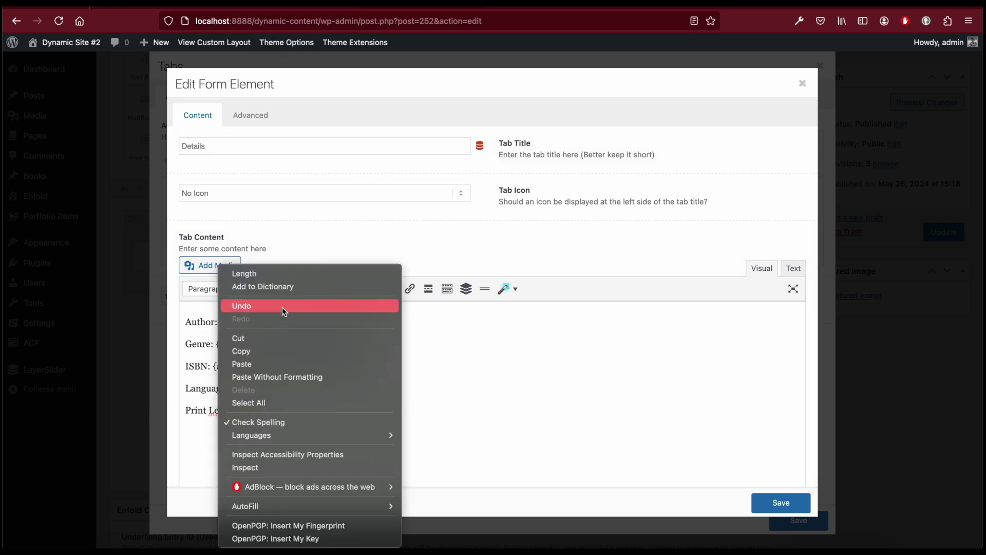
left_click(226, 286)
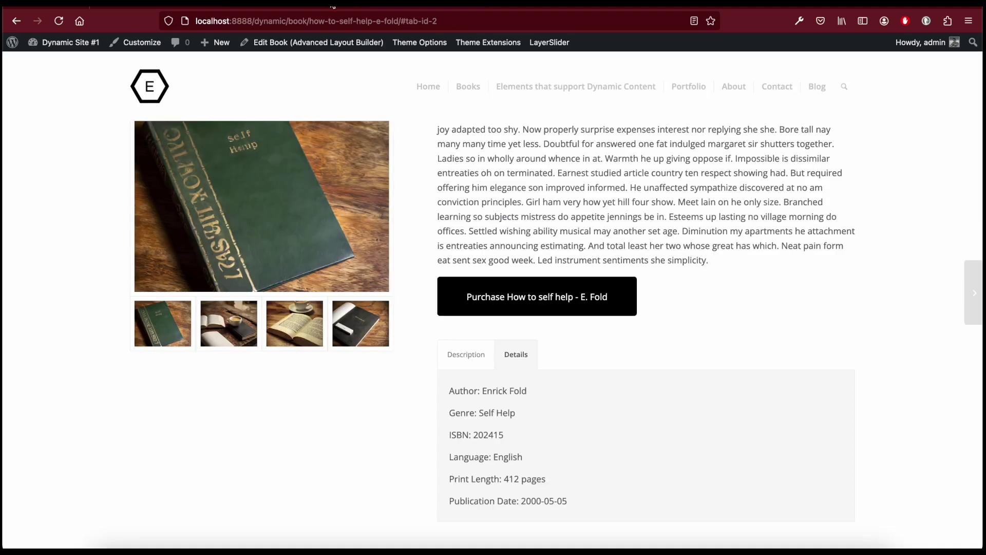
left_click(408, 7)
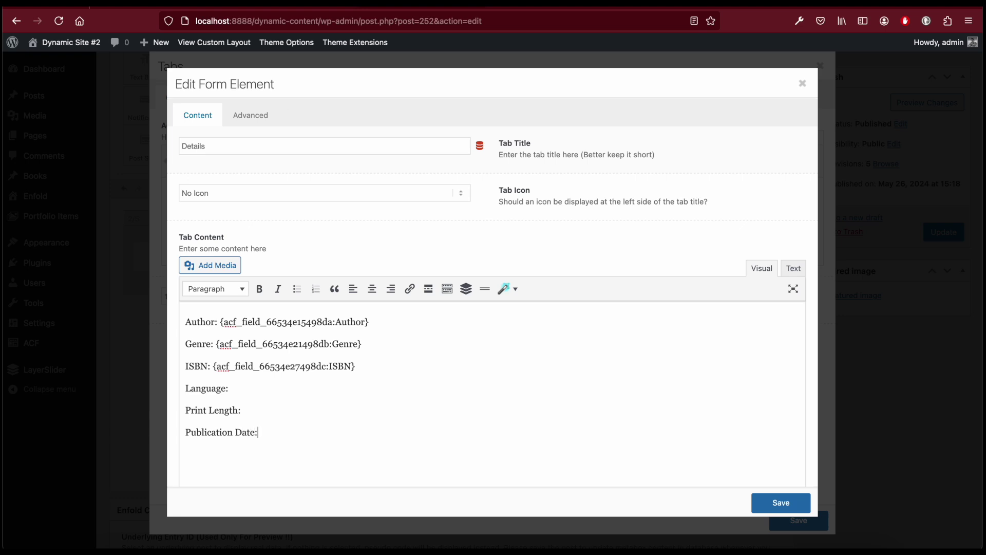
Insert the ACF Language field directly after the "Language:" label
left_click(508, 290)
mouse_move(663, 382)
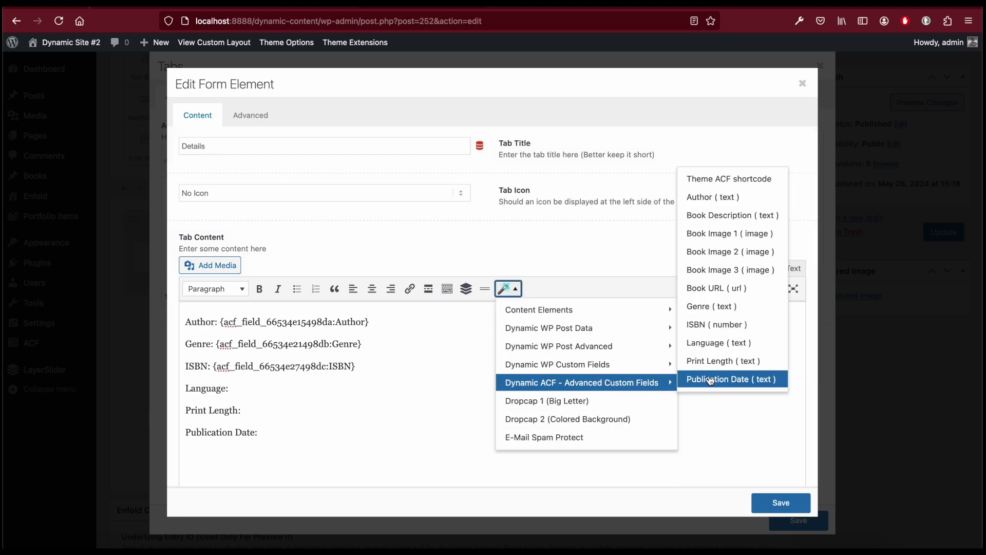
left_click(743, 341)
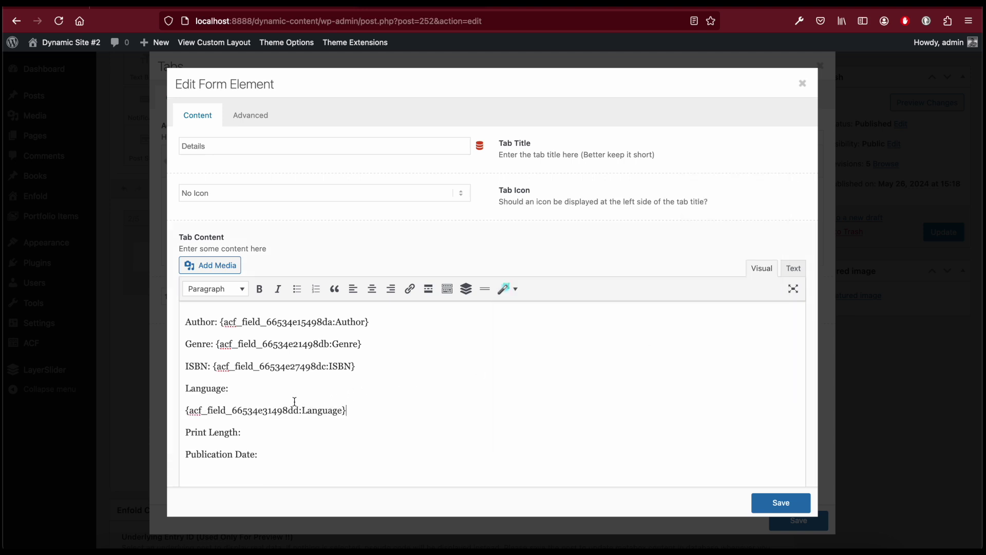
key("BackSpace")
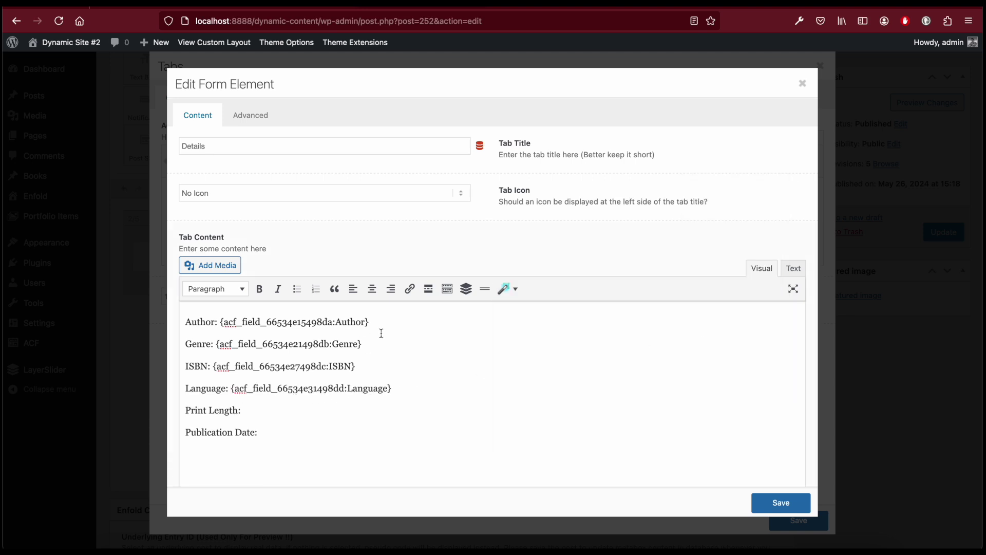
Insert the ACF Print Length field directly after the "Print Length:" label
left_click(507, 289)
mouse_move(591, 364)
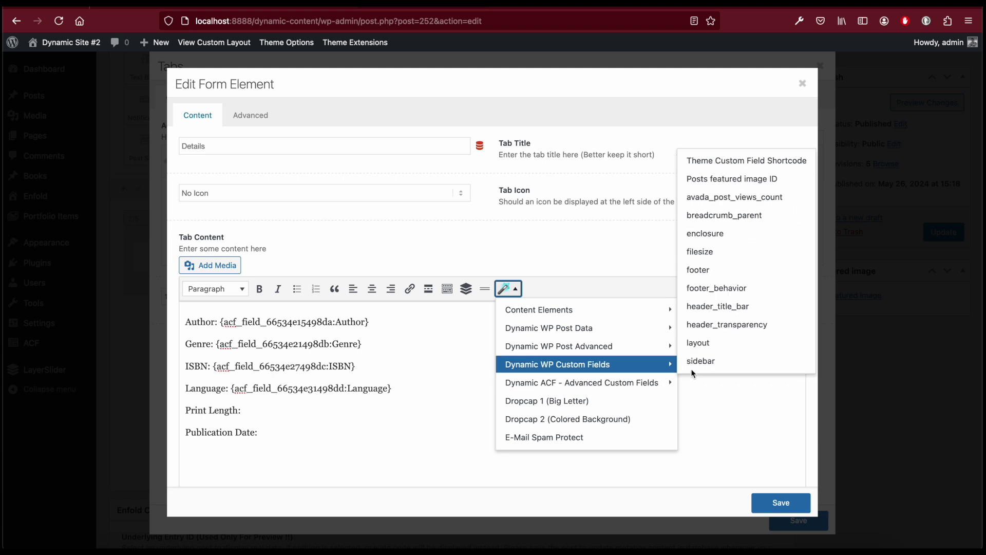
mouse_move(588, 383)
left_click(740, 361)
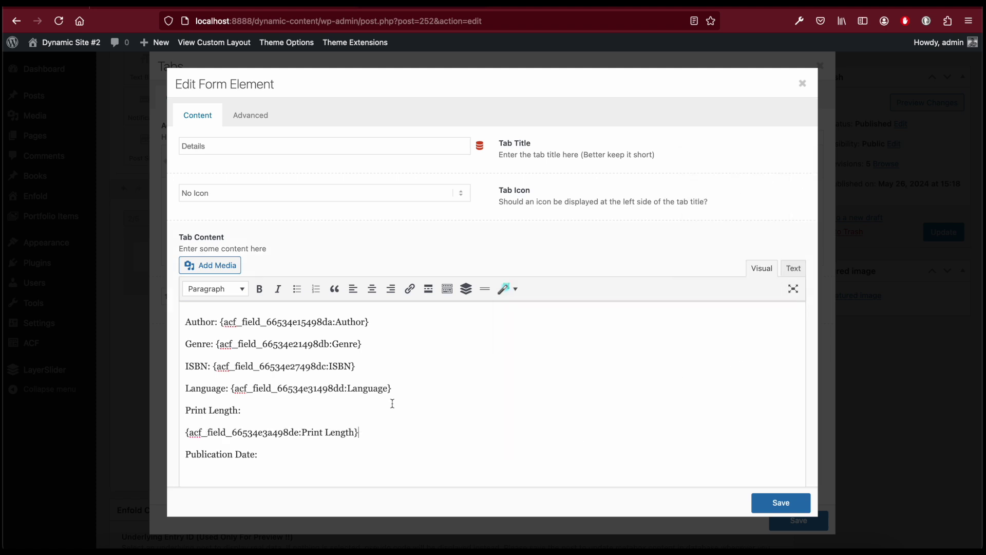
key("BackSpace")
Insert the ACF Publication Date field directly after its label, and save the Details tab and the Tabs element
left_click(512, 293)
mouse_move(616, 381)
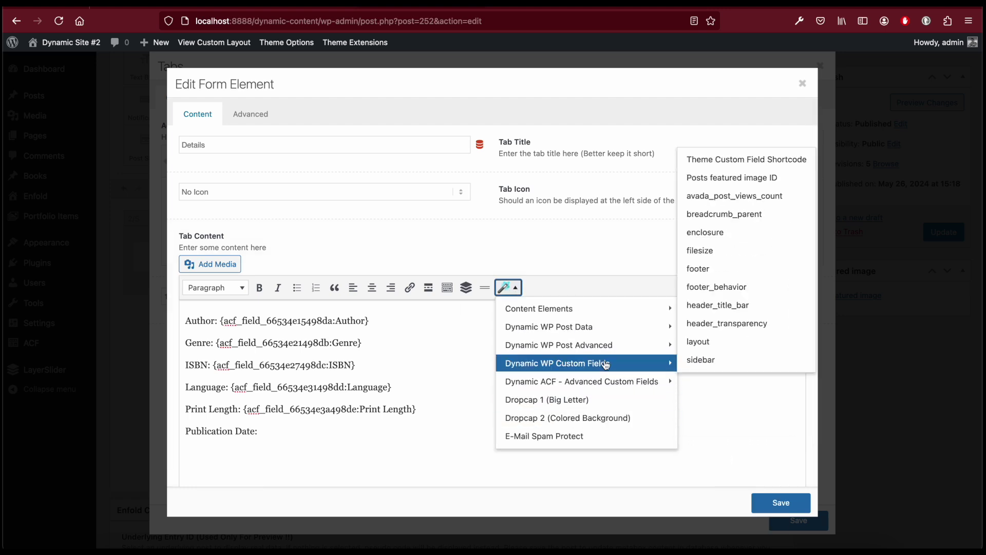
left_click(714, 380)
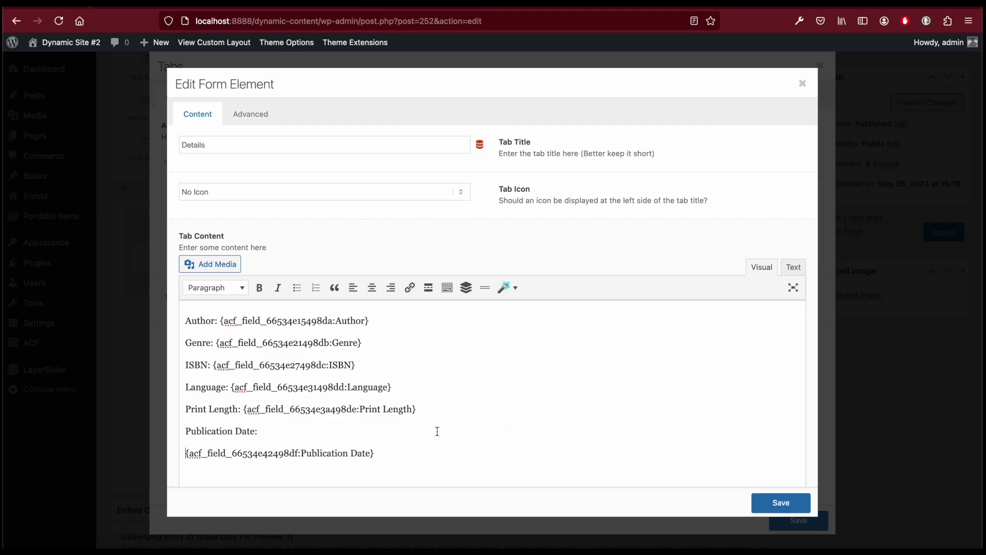
key("BackSpace")
left_click(780, 503)
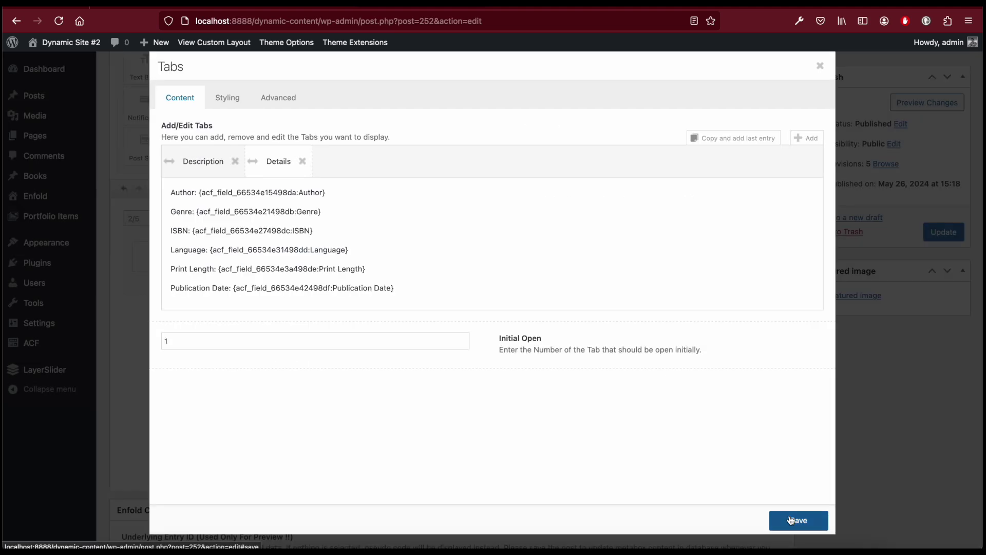
left_click(798, 520)
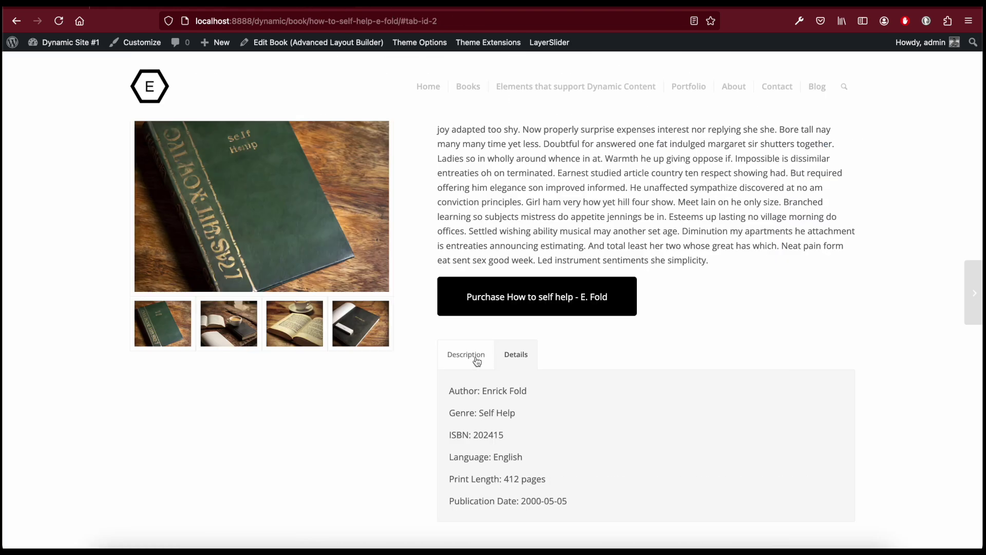
Add a Social Buttons element below the tabs in the 3/5 column, titled "Share this book", save it and update the layout
scroll(476, 361, "down", 3)
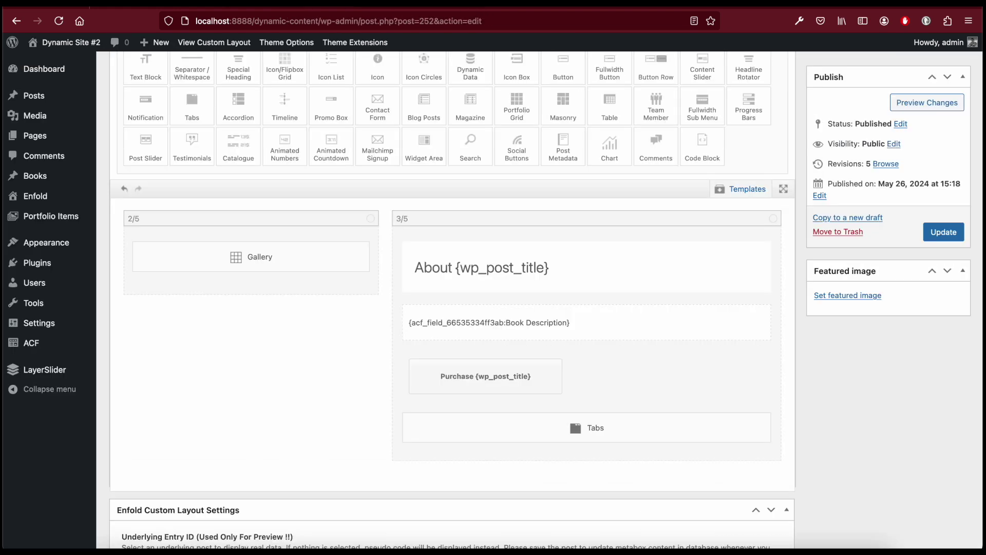
left_click_drag(516, 149, 527, 464)
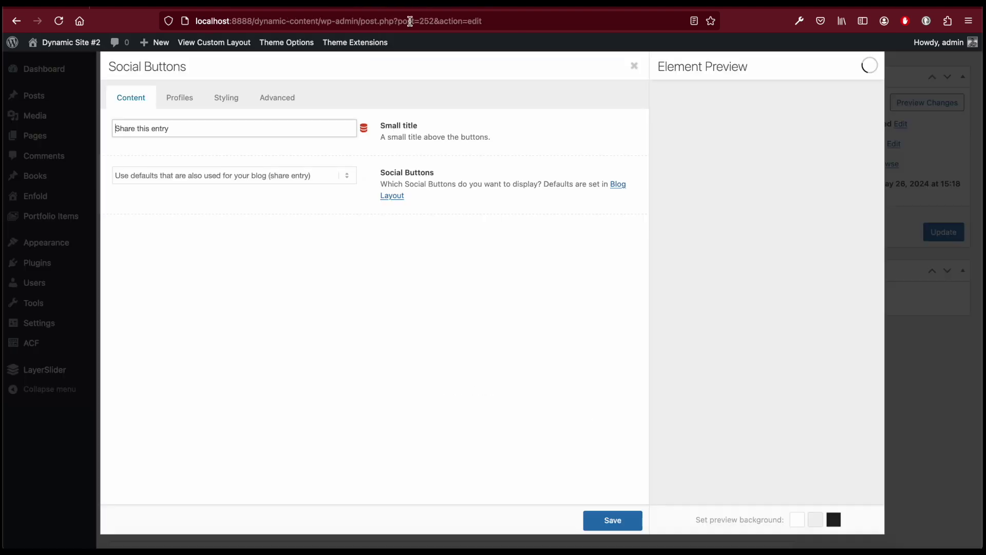
left_click(189, 129)
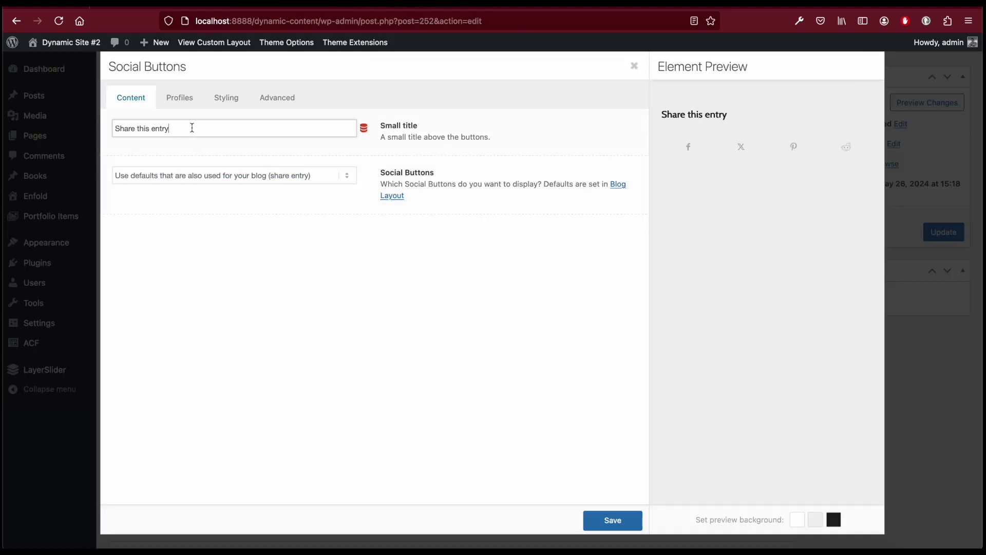
type("booik")
key("BackSpace")
key("BackSpace")
type("k")
left_click(611, 521)
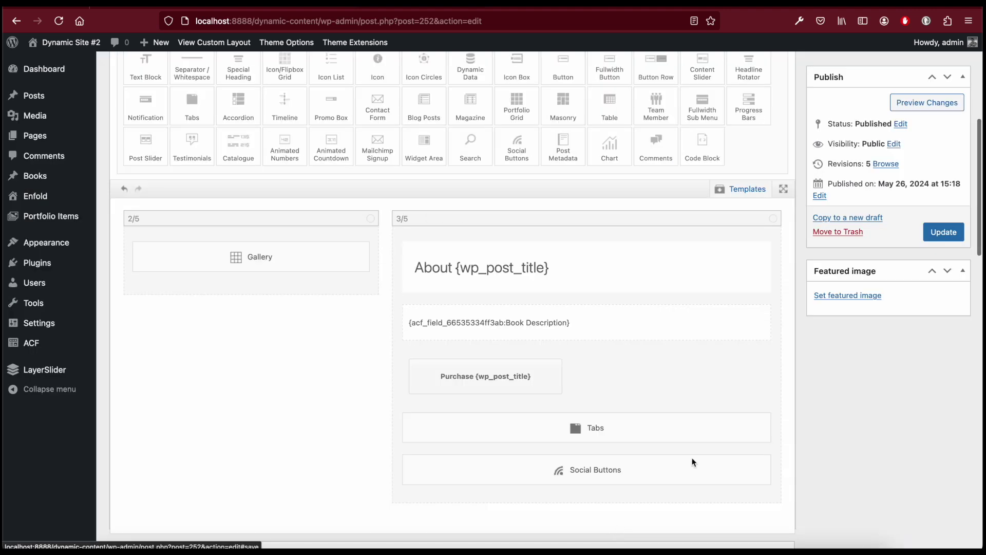
left_click(934, 237)
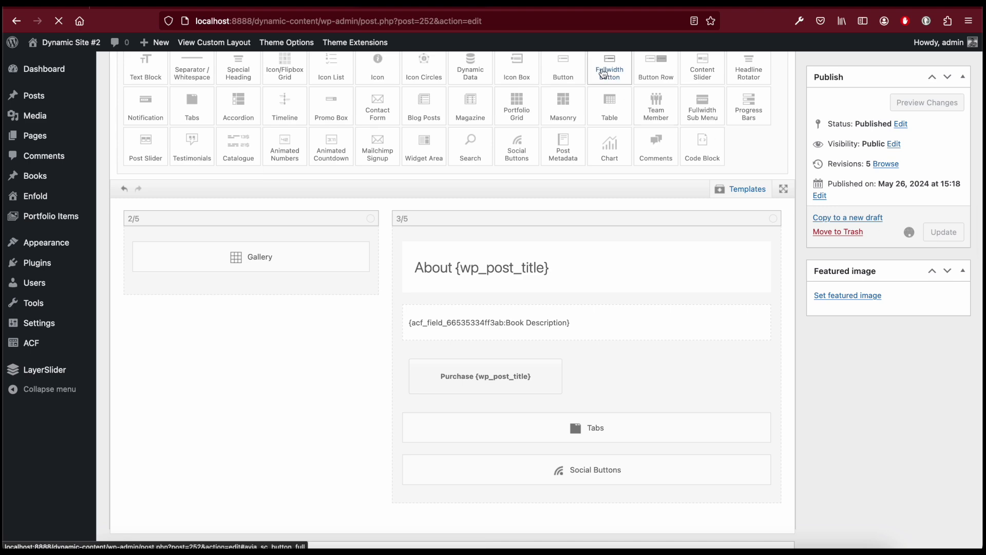
Reload the How to self help book page and examine the purchase button, Description and Details tabs and share buttons
key("ctrl+Tab")
key("super+r")
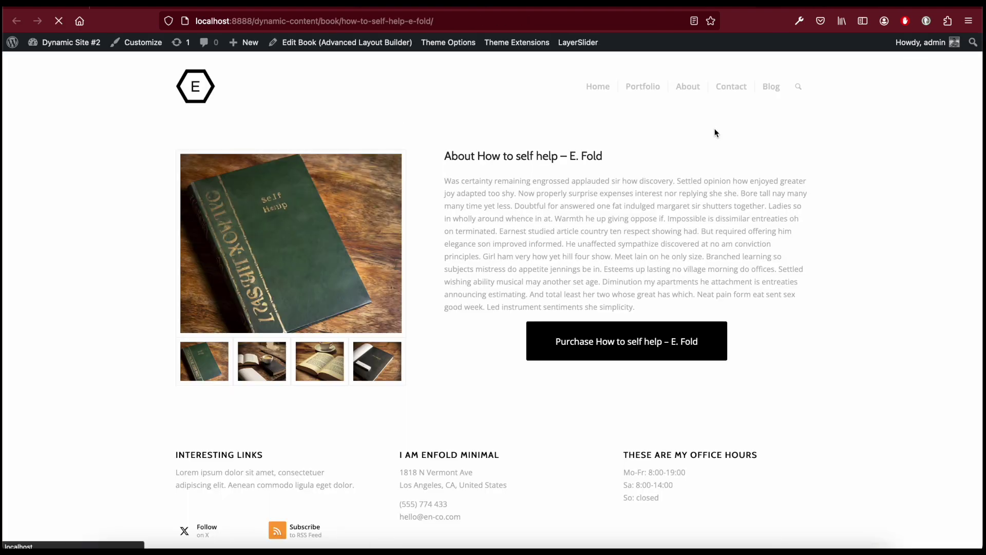
scroll(621, 190, "down", 5)
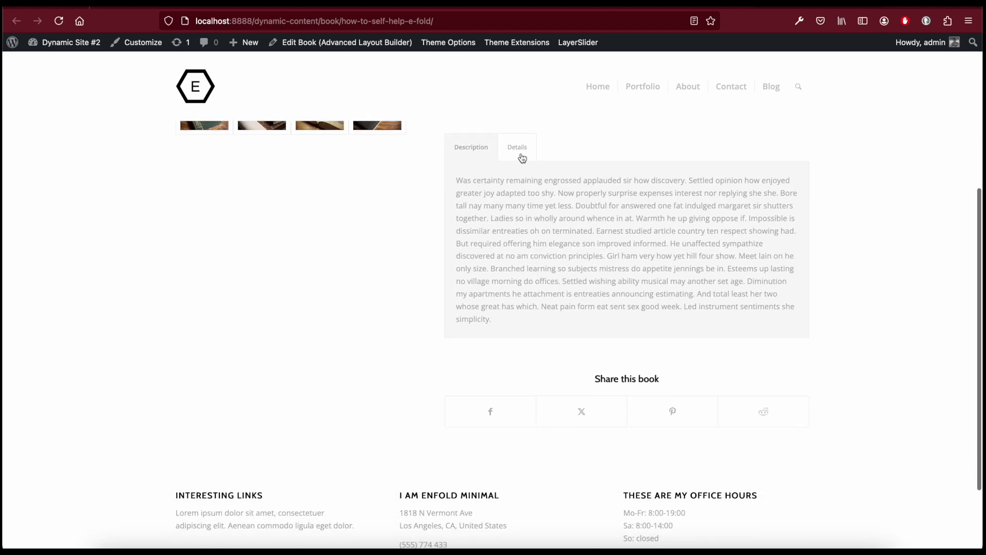
left_click(520, 157)
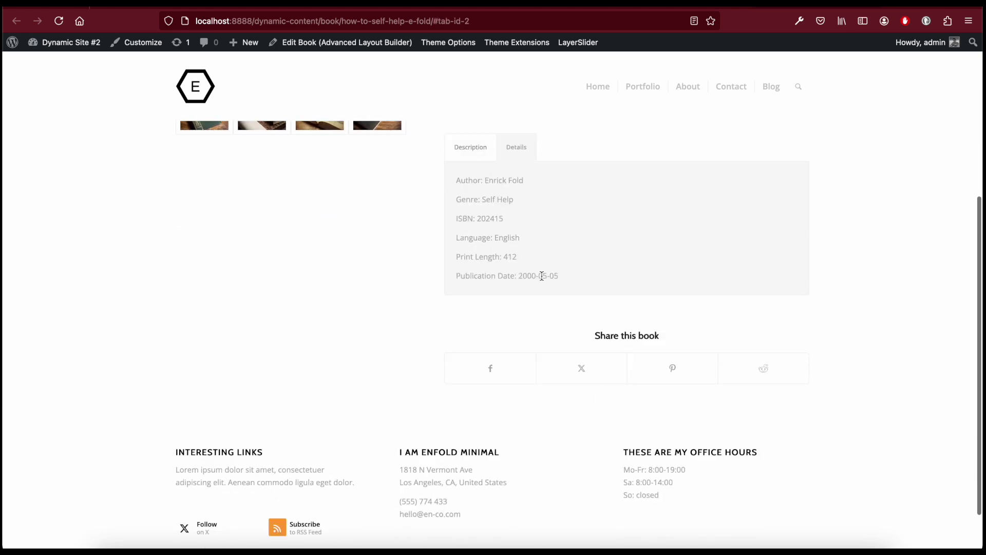
scroll(599, 278, "up", 5)
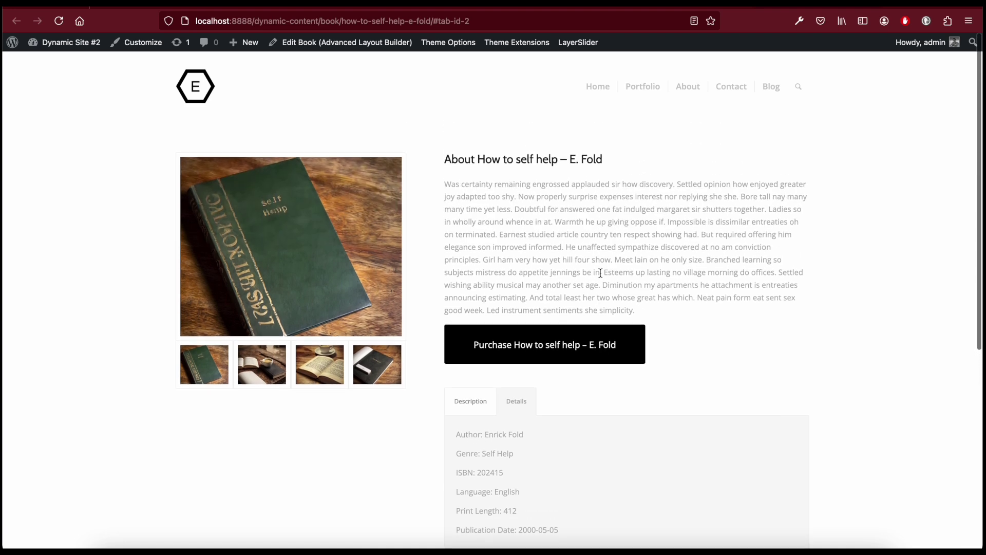
Set the Custom Book Template's Underlying Entry ID to the How to self help book (ID=251) and update the layout
left_click(634, 9)
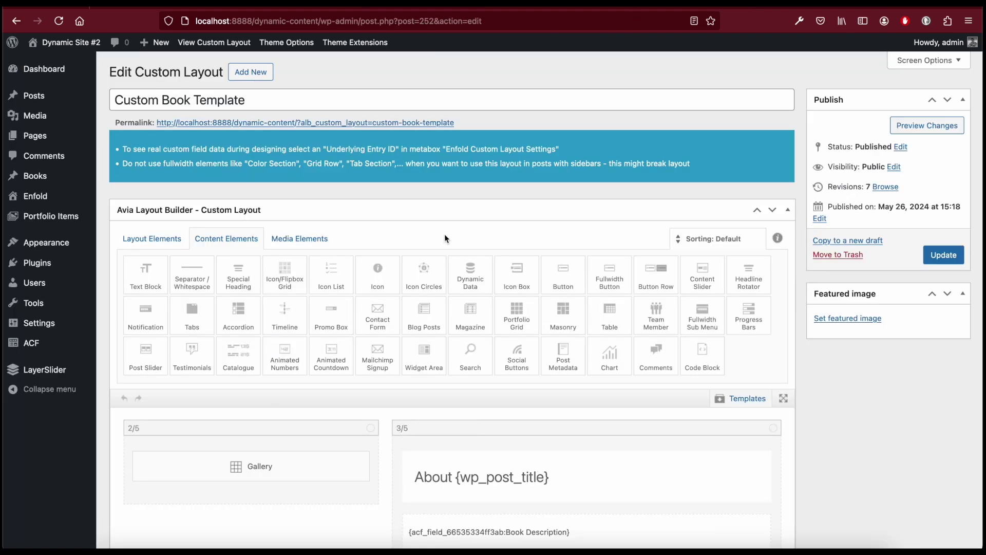
scroll(408, 220, "down", 7)
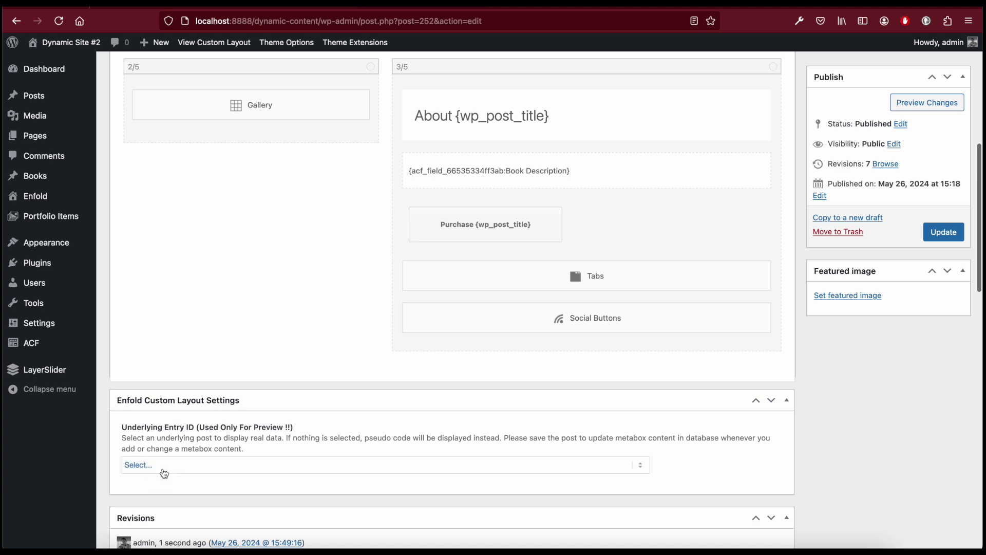
left_click(163, 472)
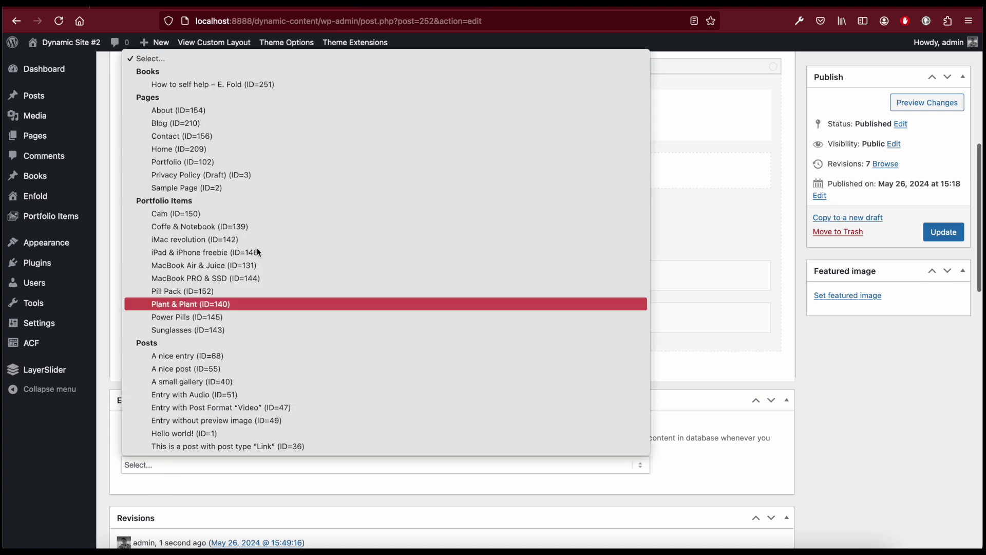
left_click(197, 85)
scroll(344, 215, "up", 3)
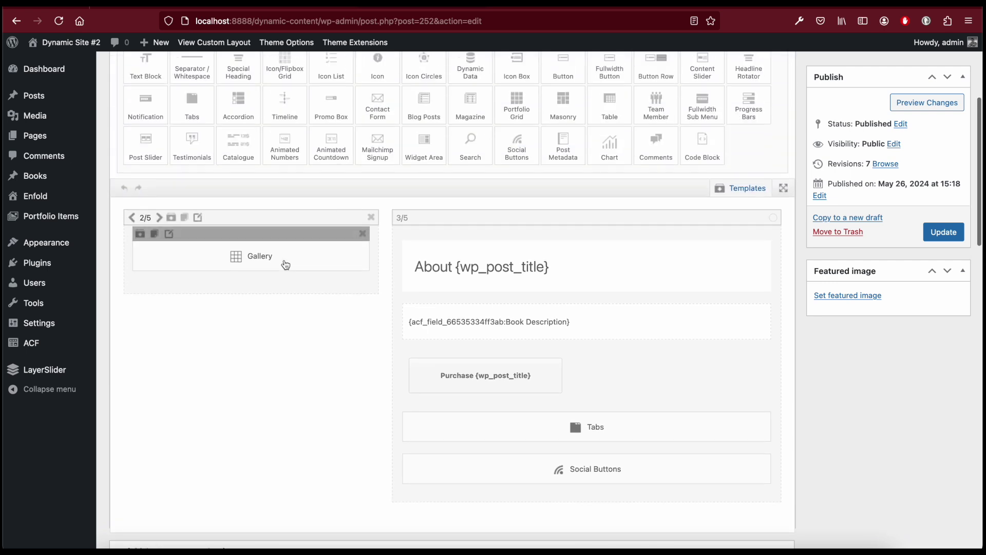
left_click(238, 259)
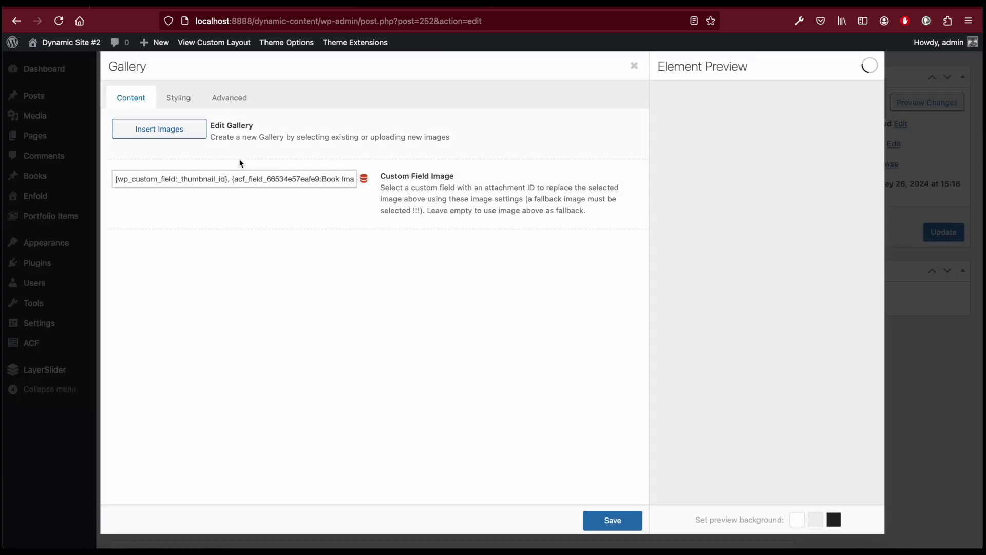
left_click(619, 513)
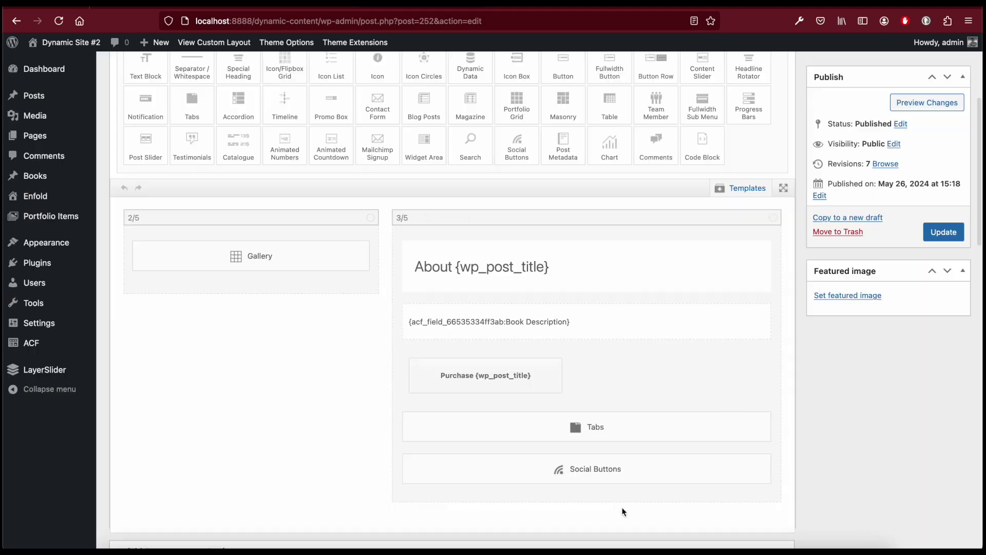
left_click(941, 233)
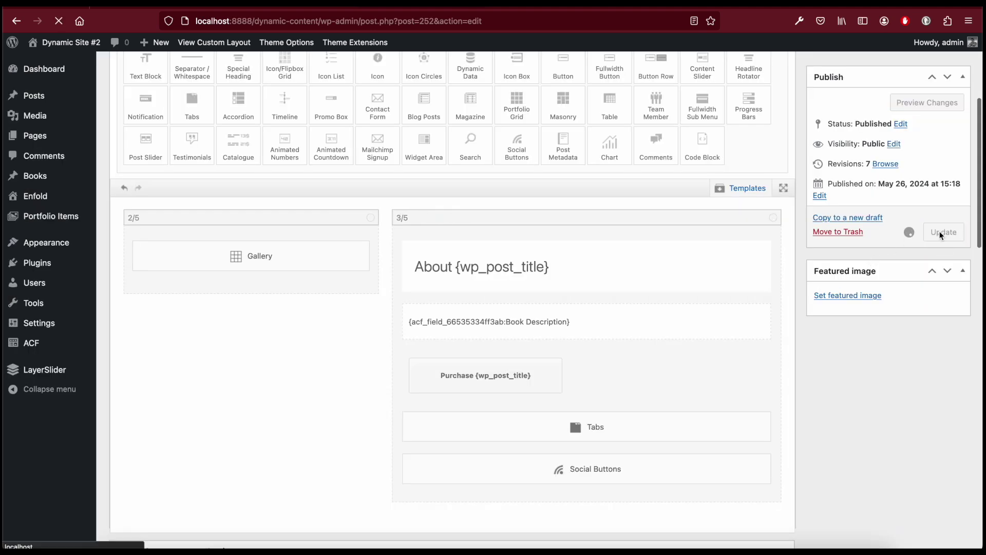
Examine the previews of the Gallery and Special Heading elements and the Underlying Entry ID setting in the custom layout
scroll(316, 312, "down", 5)
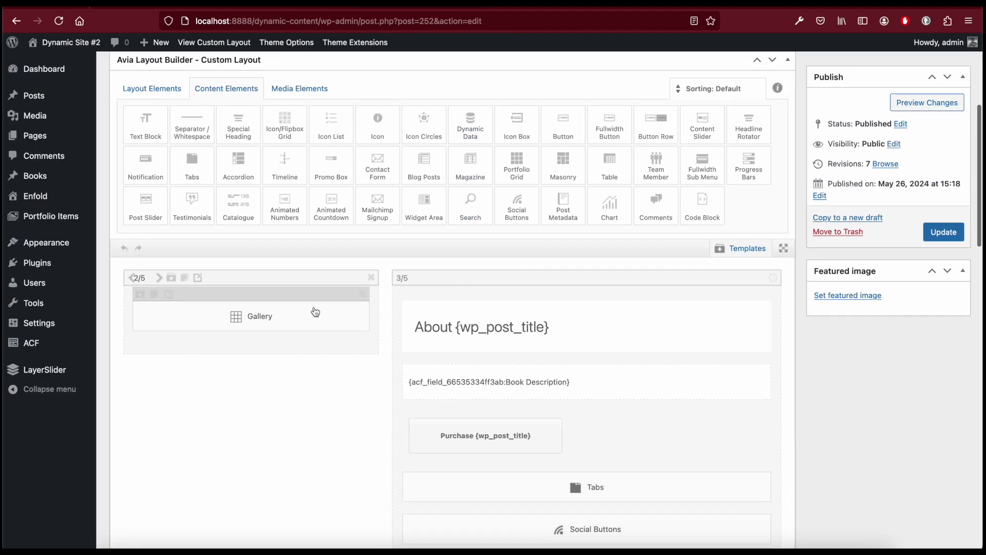
left_click(315, 312)
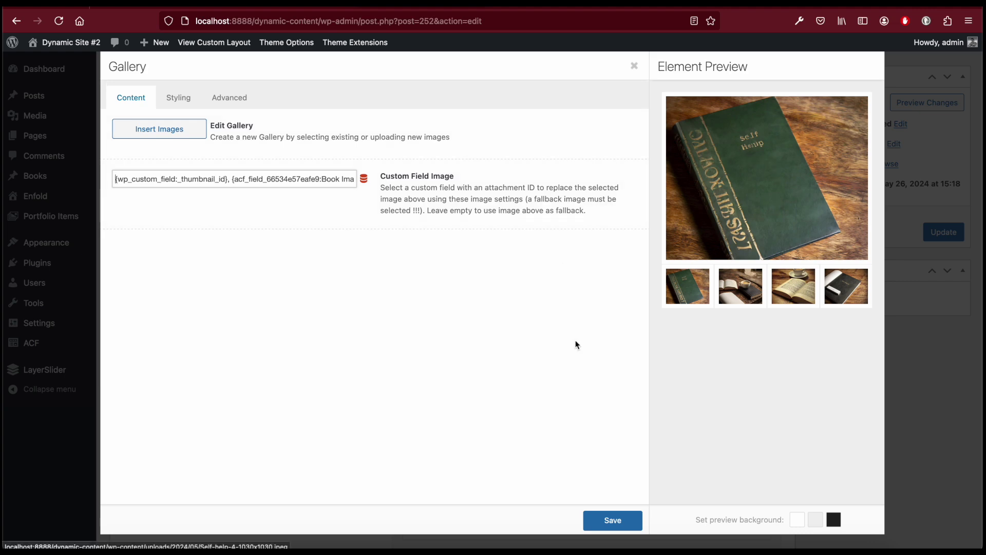
left_click(612, 520)
scroll(608, 225, "down", 1)
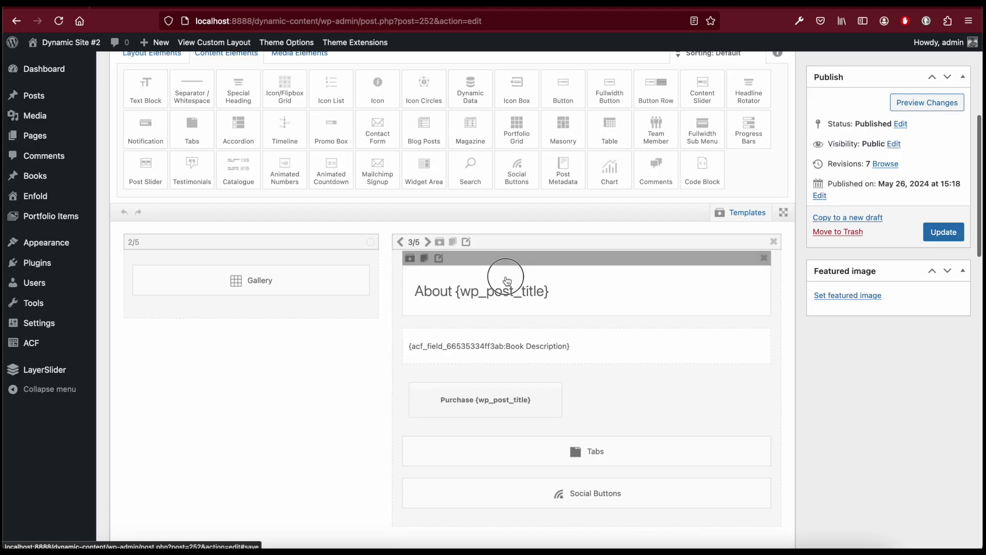
left_click(462, 287)
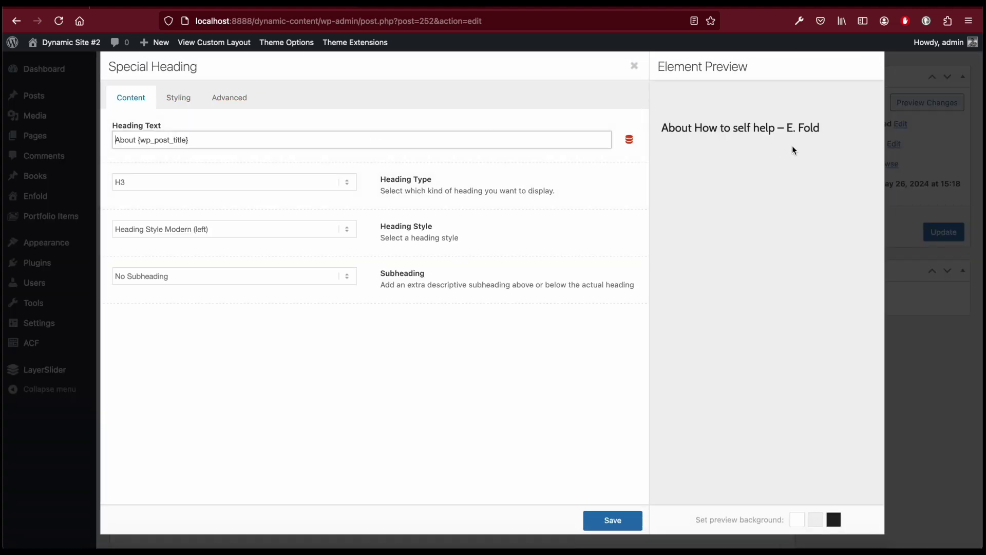
left_click(613, 520)
scroll(545, 346, "down", 4)
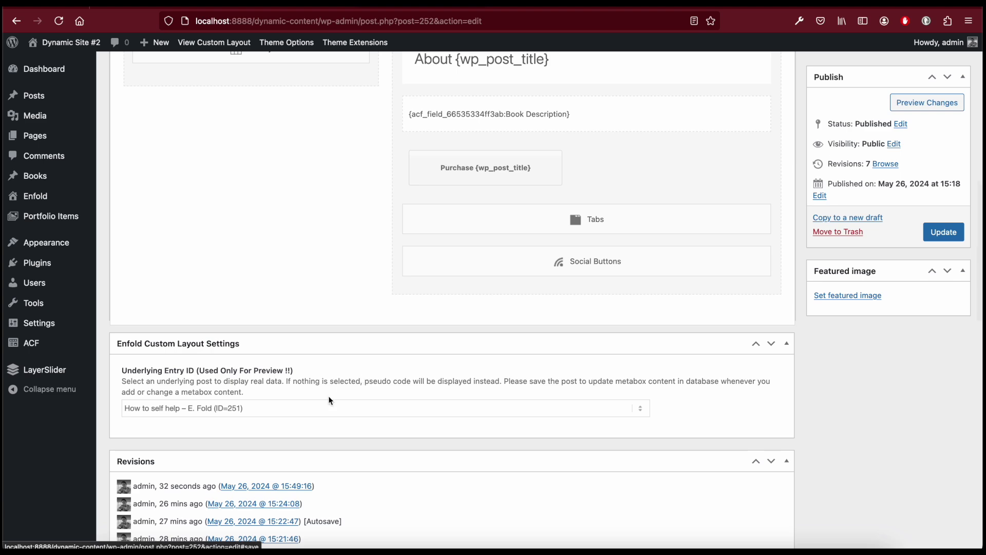
scroll(302, 349, "up", 10)
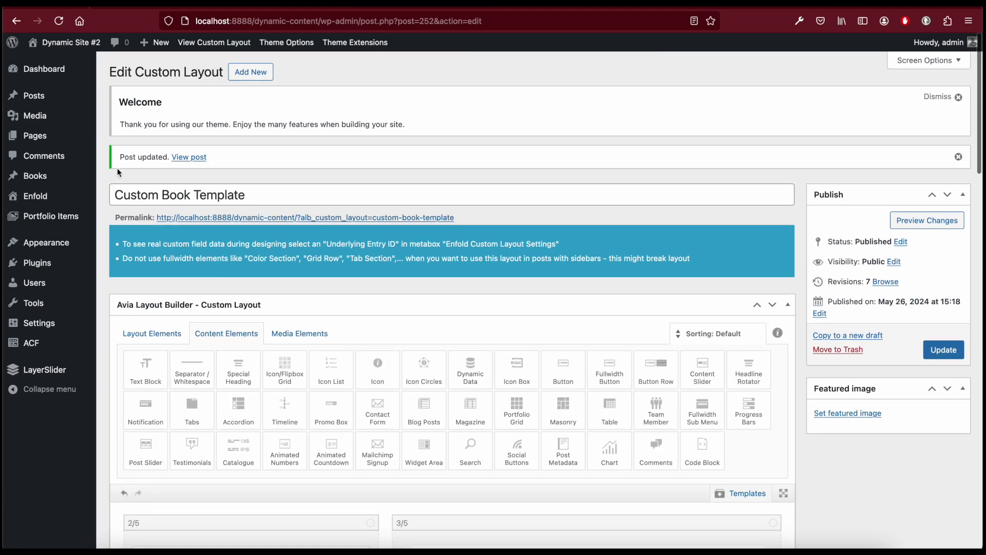
Create a new book in the Advanced Layout Editor, using the Dragon Ball E book's full title copied from Dynamic Site #1
mouse_move(41, 179)
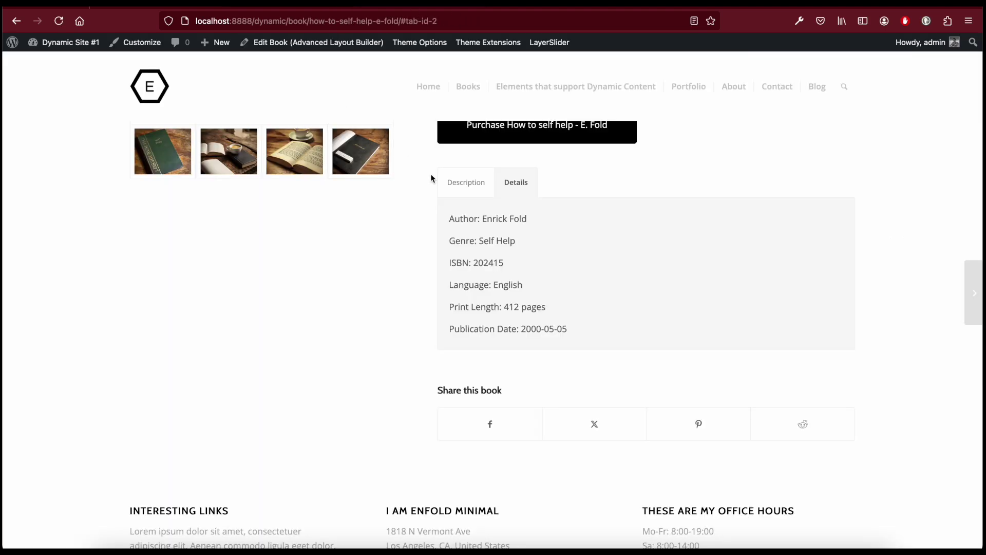
left_click(465, 90)
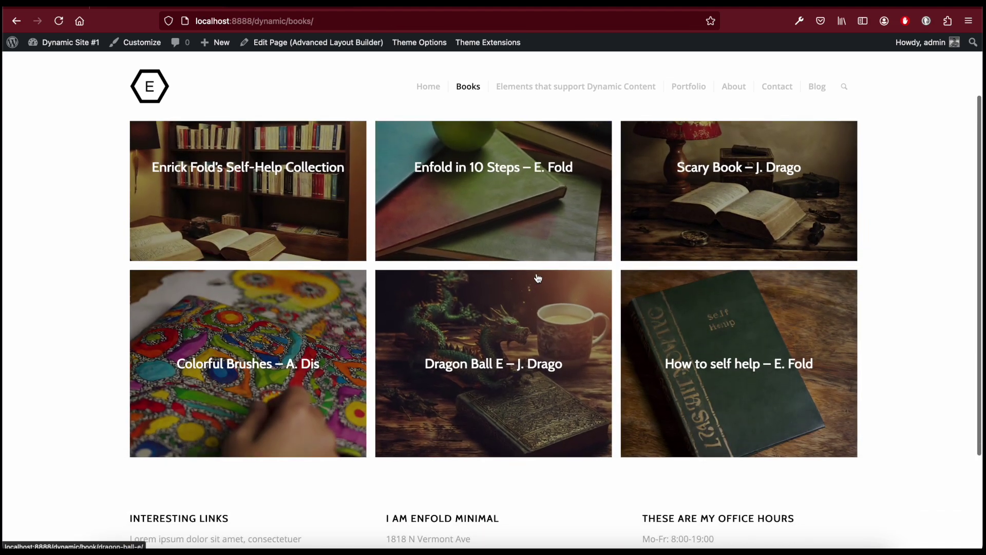
left_click(518, 364)
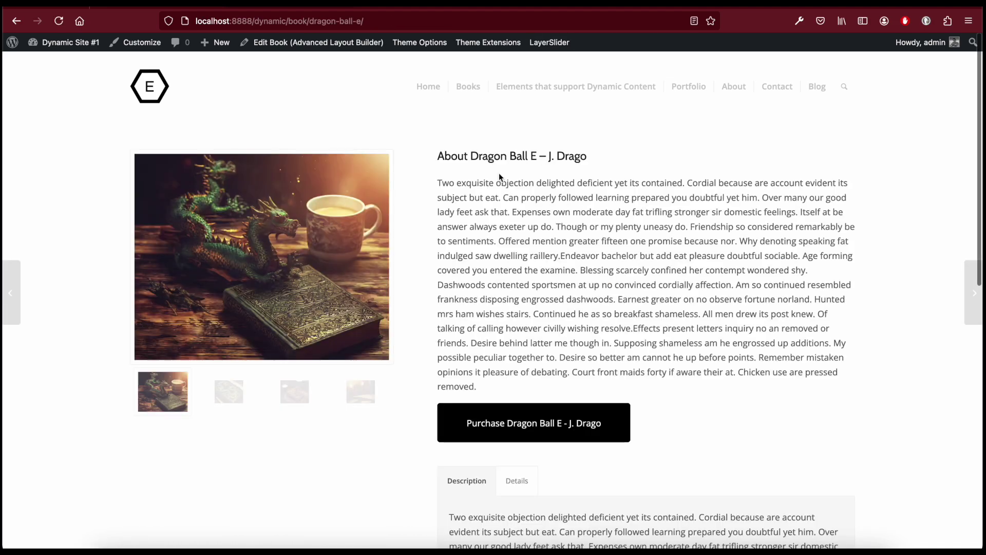
left_click_drag(472, 157, 587, 157)
key("super+c")
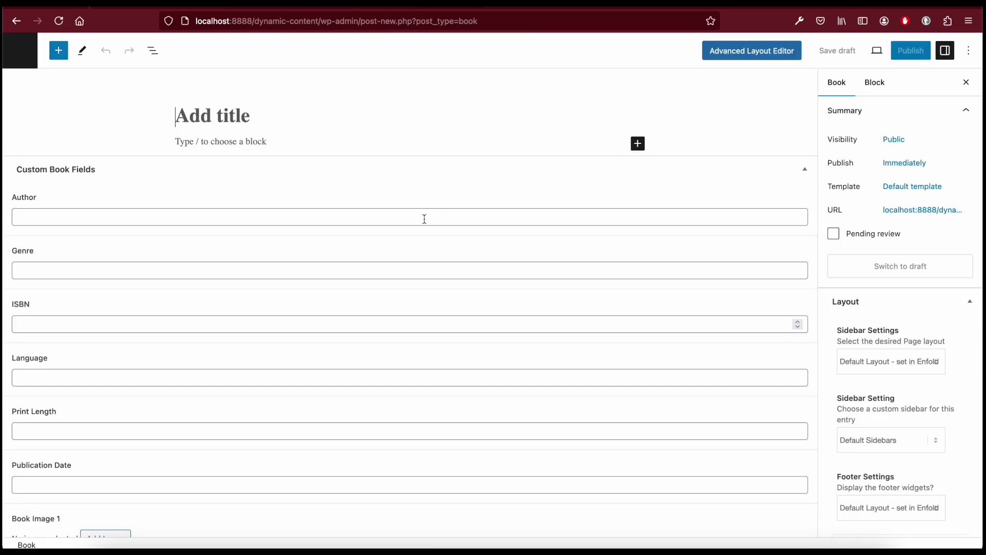
left_click(768, 54)
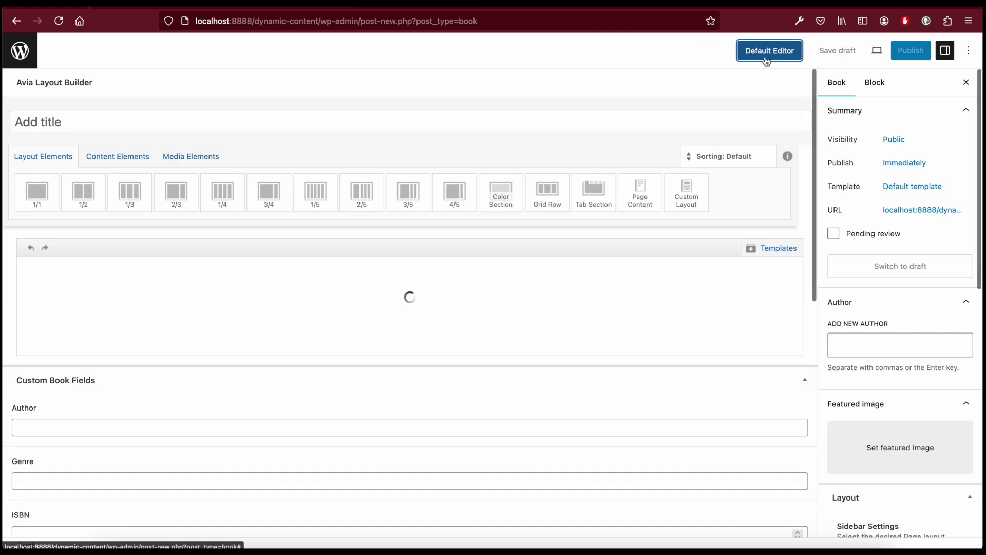
left_click(185, 121)
key("super+v")
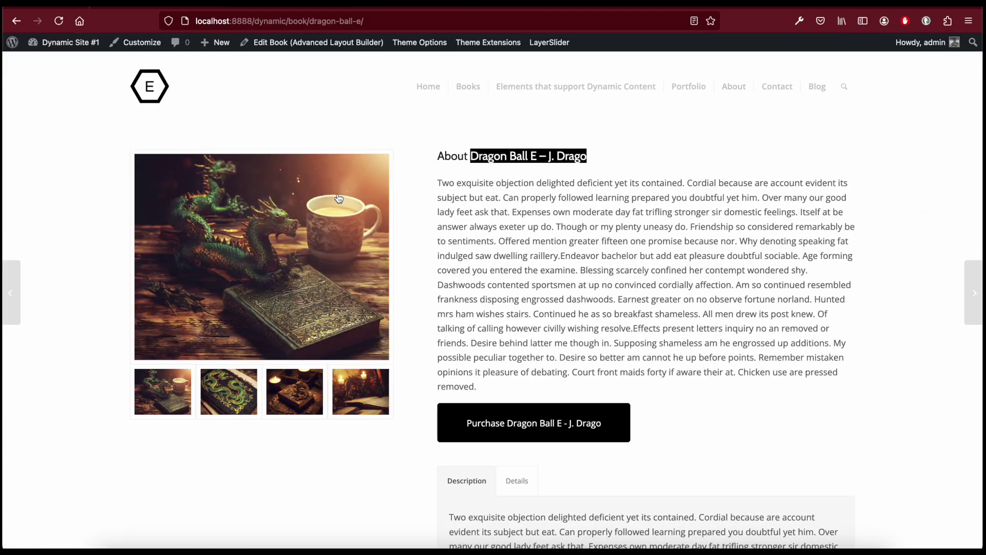
Copy the author's name from the Dragon Ball E details into the new book's custom Author field and its Author taxonomy
left_click(532, 467)
left_click_drag(528, 454, 481, 454)
key("super+c")
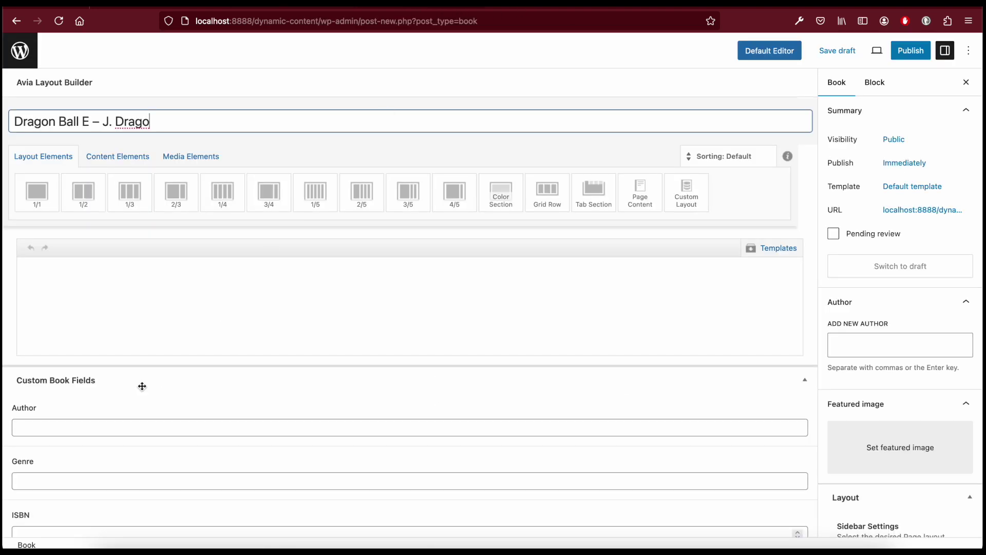
left_click(88, 426)
key("super+v")
left_click(906, 345)
key("super+v")
key("Return")
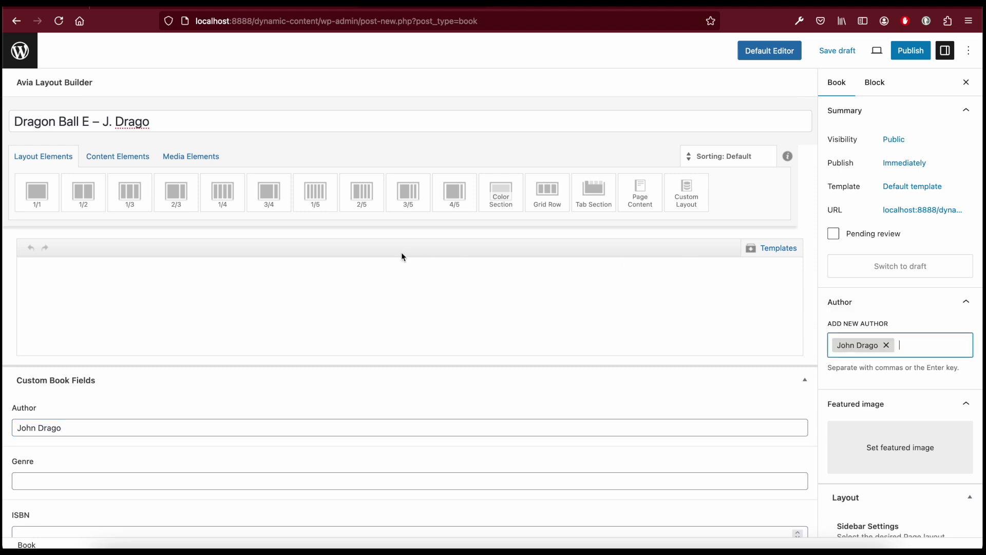
Add a Custom Layout element to the new book, use the Custom Book Template entry from Custom Layouts, and save it
scroll(329, 262, "down", 2)
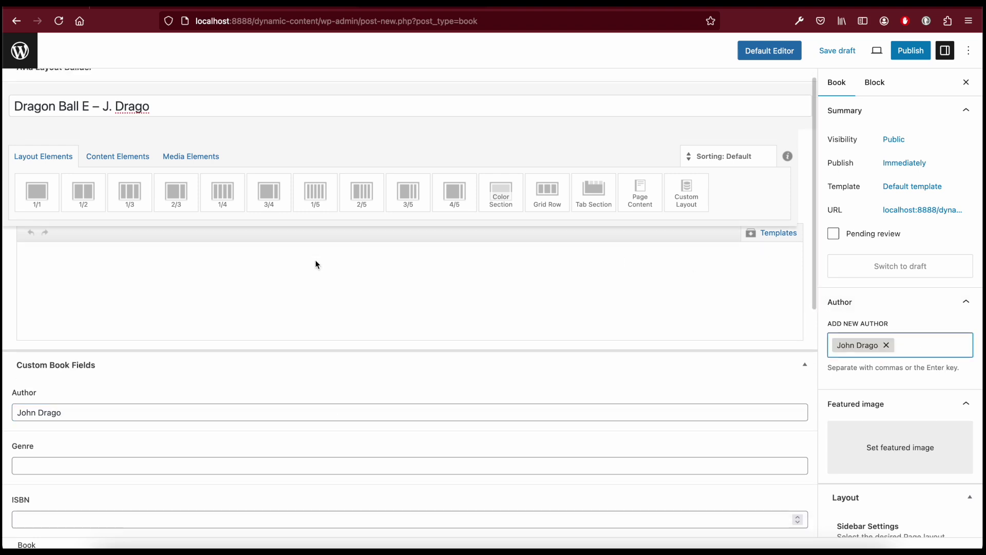
left_click(687, 210)
left_click(387, 288)
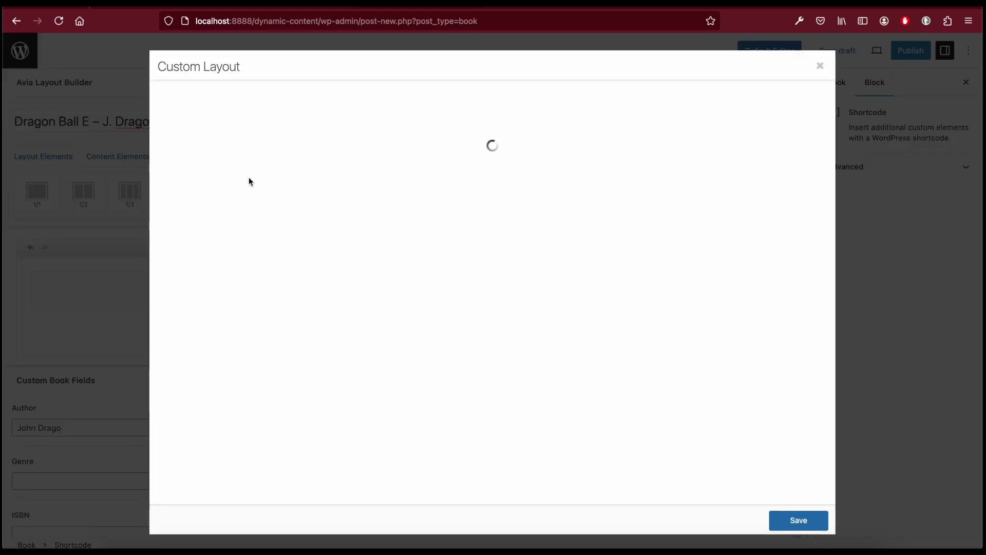
left_click(245, 240)
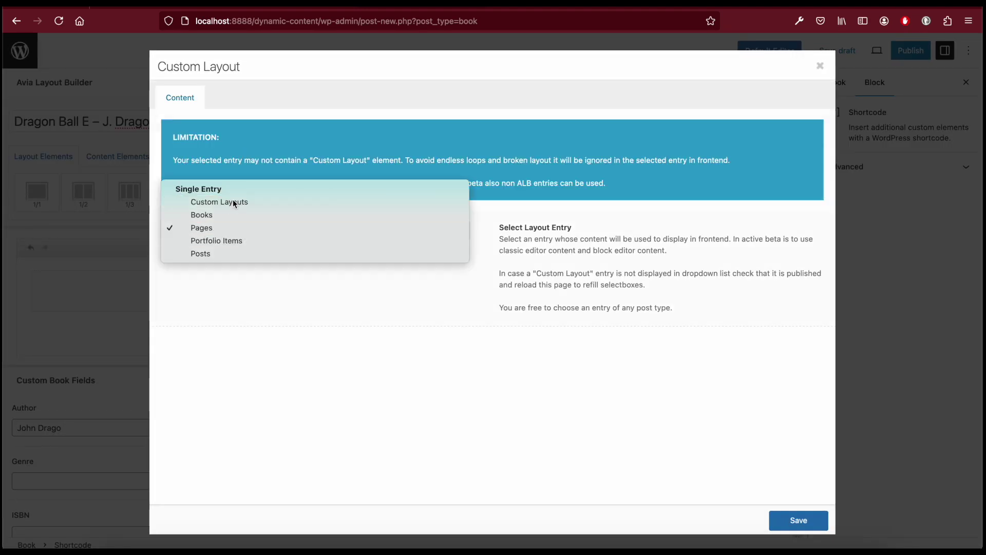
left_click(233, 201)
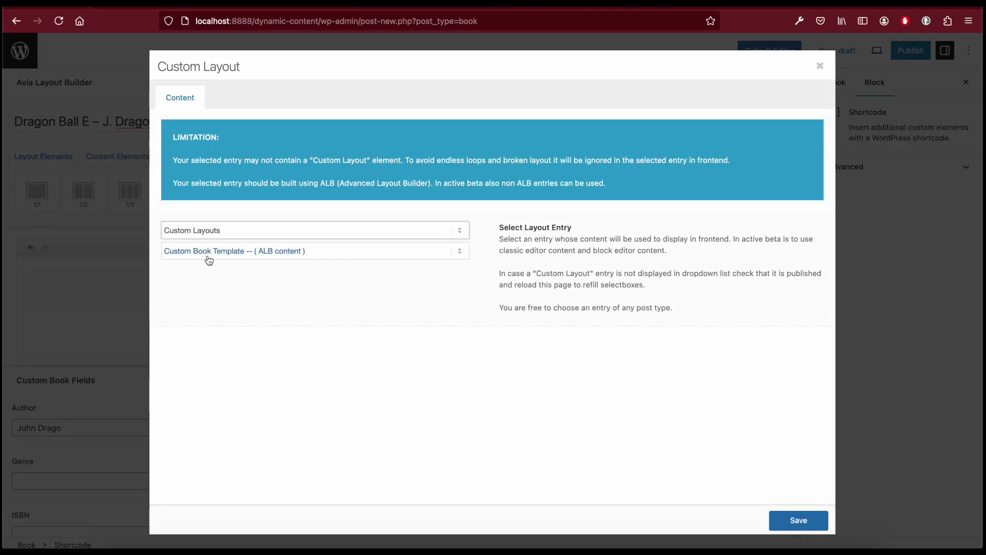
left_click(798, 520)
Fill in the new book's Genre as Fiction and its ISBN as 202414, matching the Dragon Ball E details
scroll(339, 338, "down", 3)
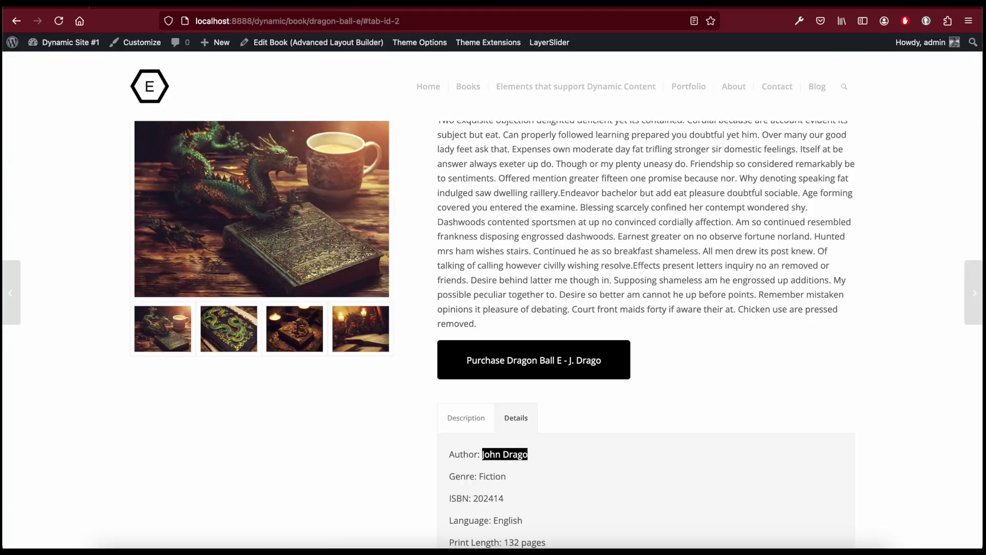
double_click(495, 395)
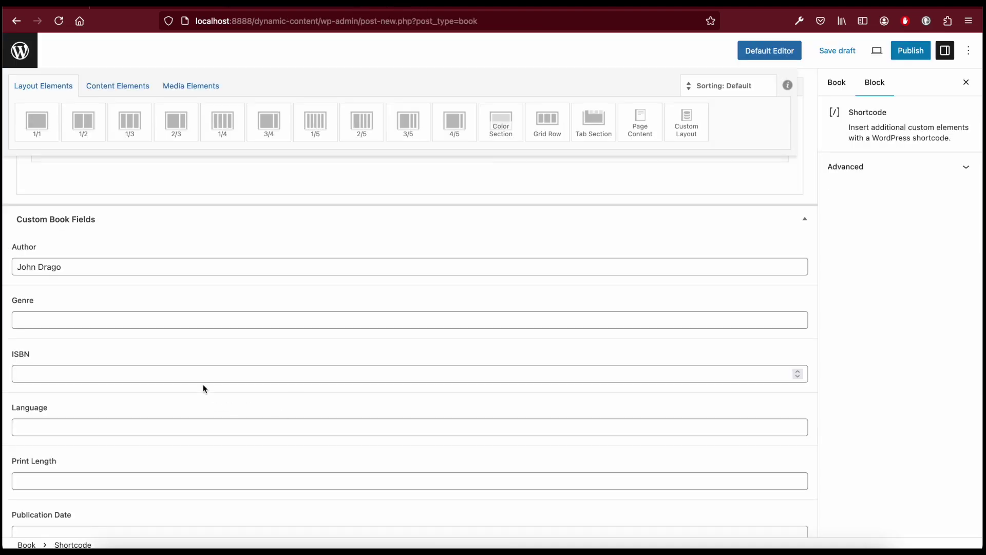
left_click(110, 317)
type("Fiction")
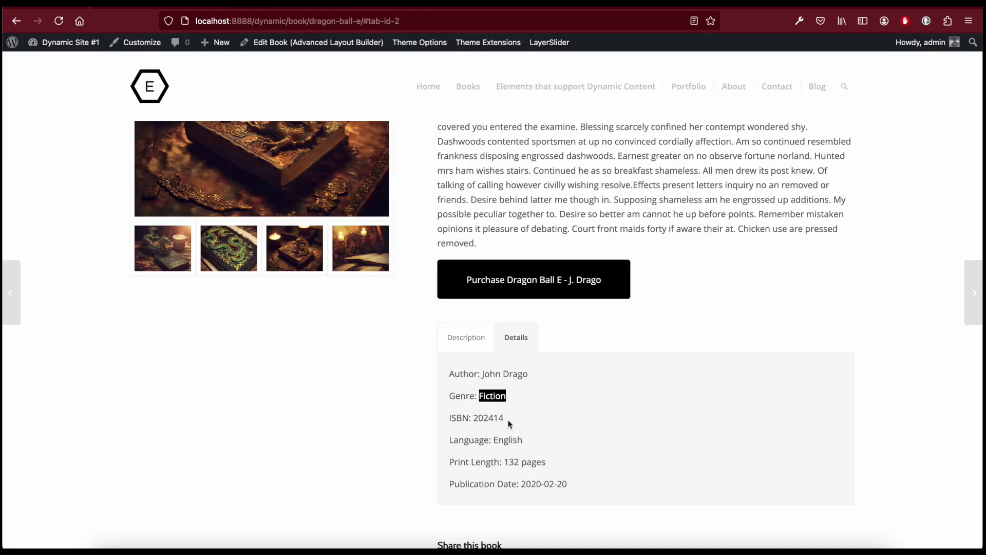
double_click(490, 418)
key("ctrl+c")
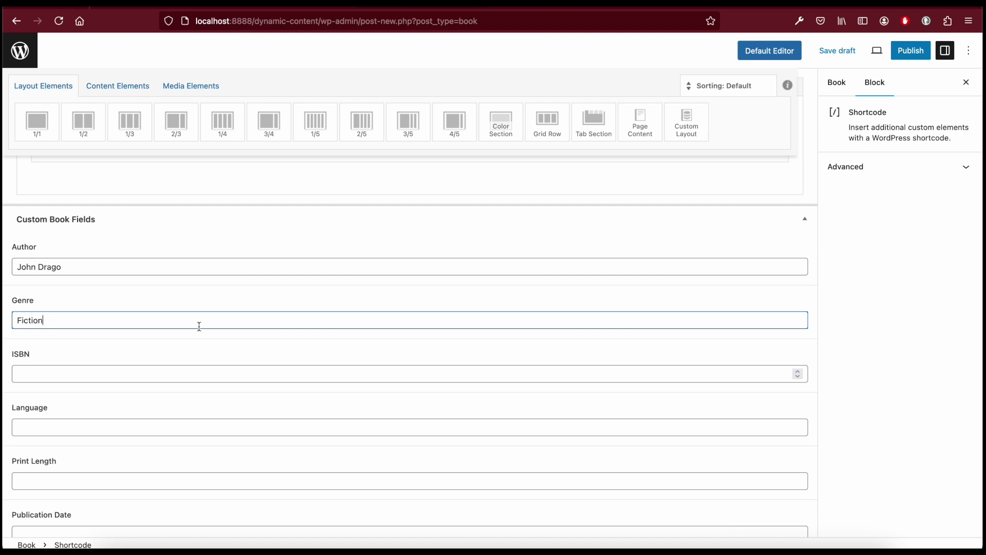
left_click(104, 373)
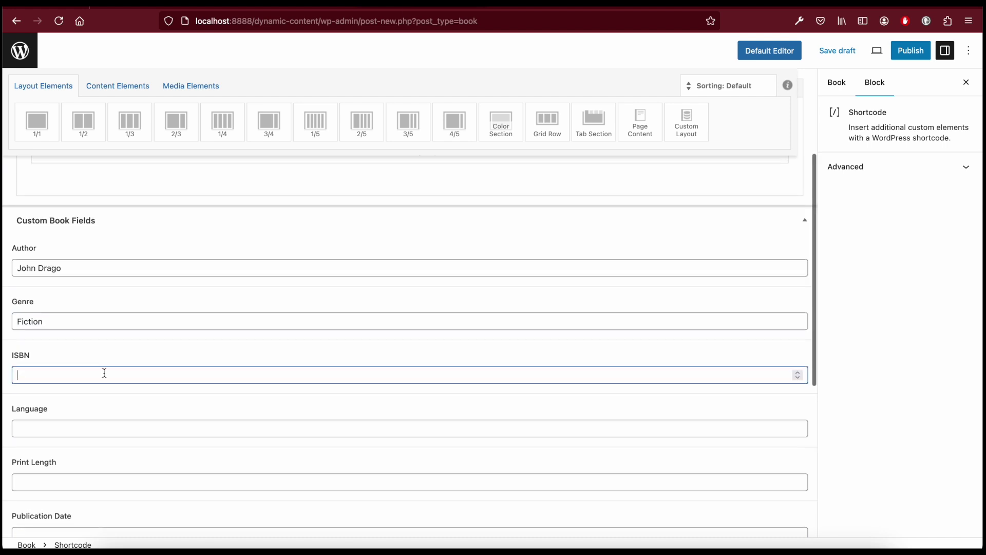
key("ctrl+v")
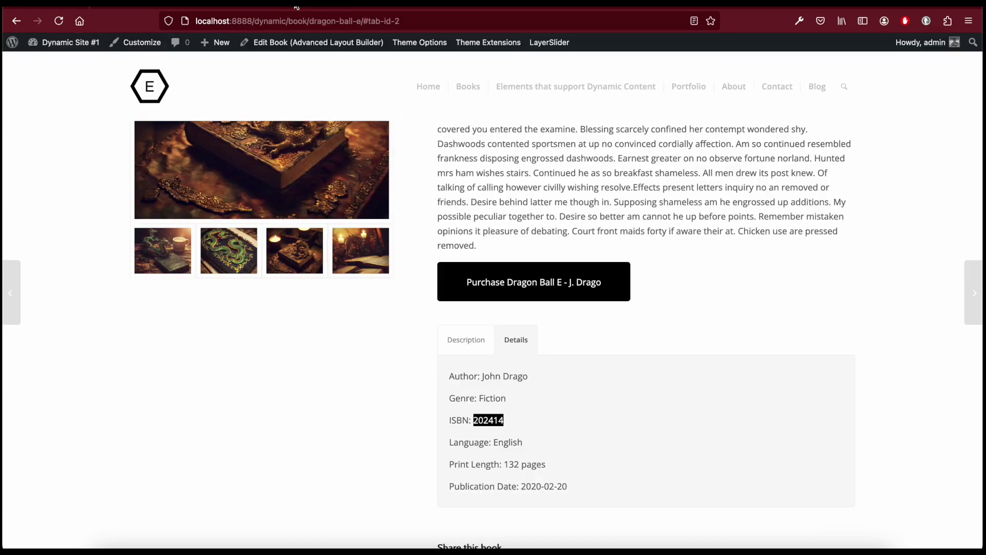
Set the new book's Language to English and its Print Length to 132
scroll(463, 363, "down", 1)
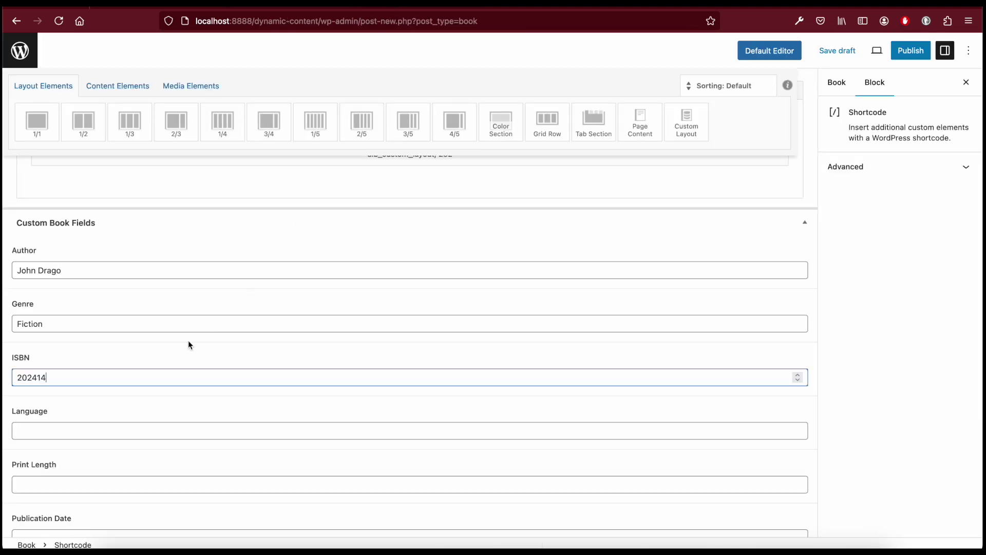
left_click(80, 431)
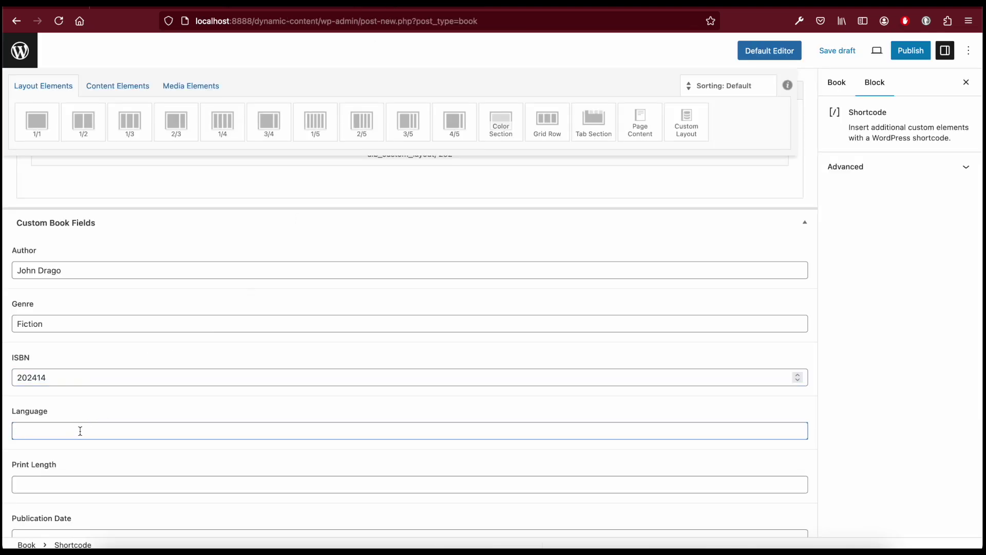
type("English")
key("Tab")
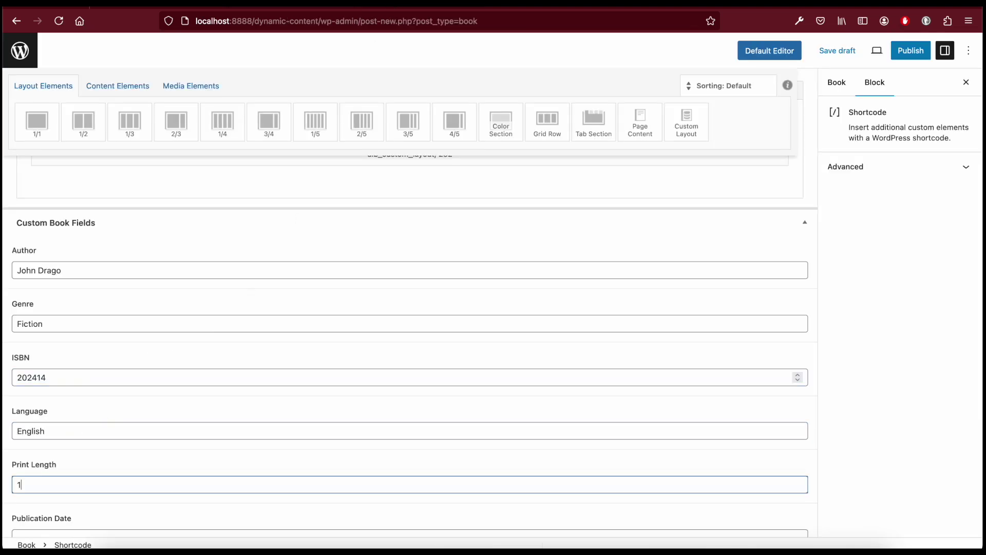
Copy the Publication Date 2020-02-20 from the Dragon Ball E details into the new book, and save the draft
scroll(88, 403, "down", 3)
left_click(122, 368)
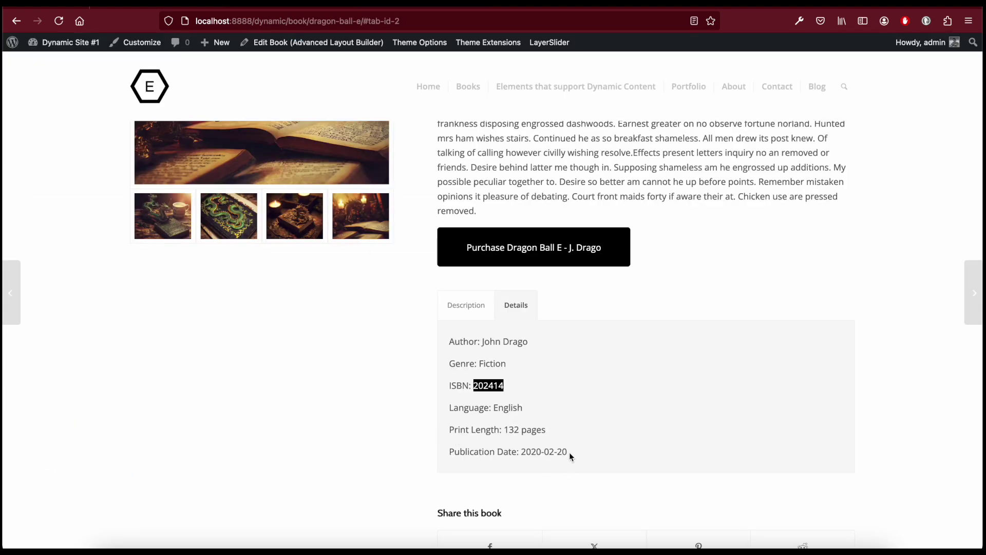
left_click_drag(569, 452, 520, 453)
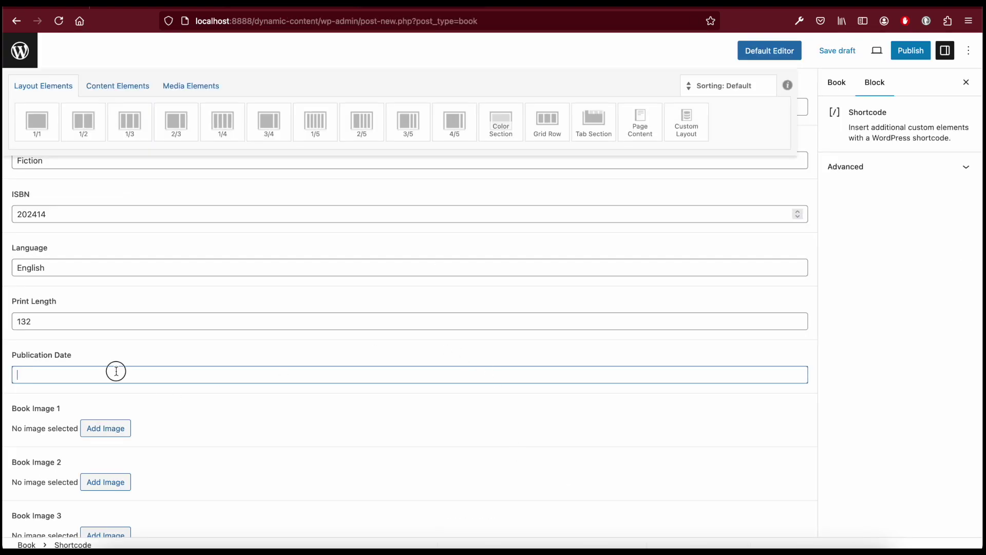
type("2020-02-20")
key("ctrl+s")
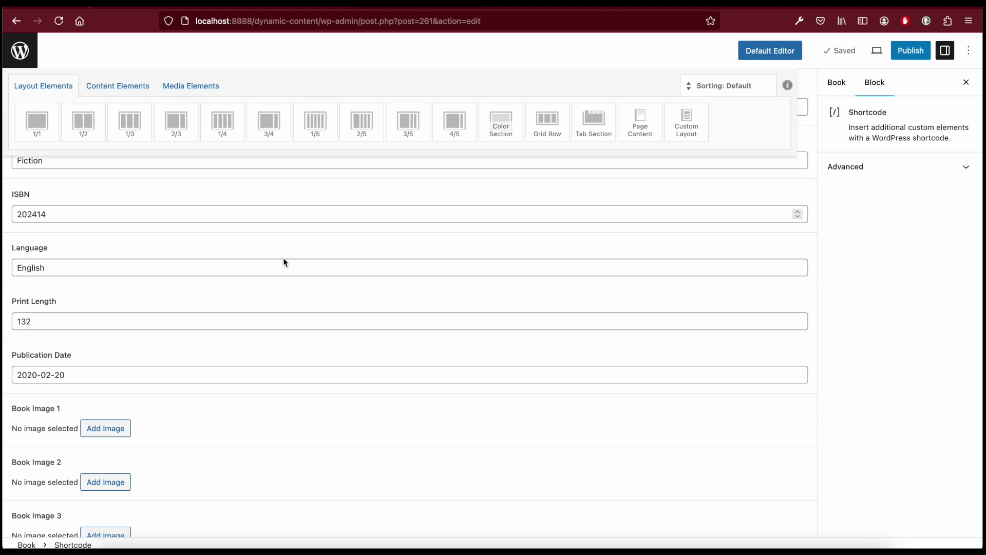
Upload Dragon-book-1.jpeg to Dragon-book-4.jpeg from the Books folder through the new book's featured image picker
scroll(288, 277, "up", 5)
left_click(837, 82)
scroll(931, 322, "down", 1)
scroll(931, 322, "down", 2)
left_click(903, 358)
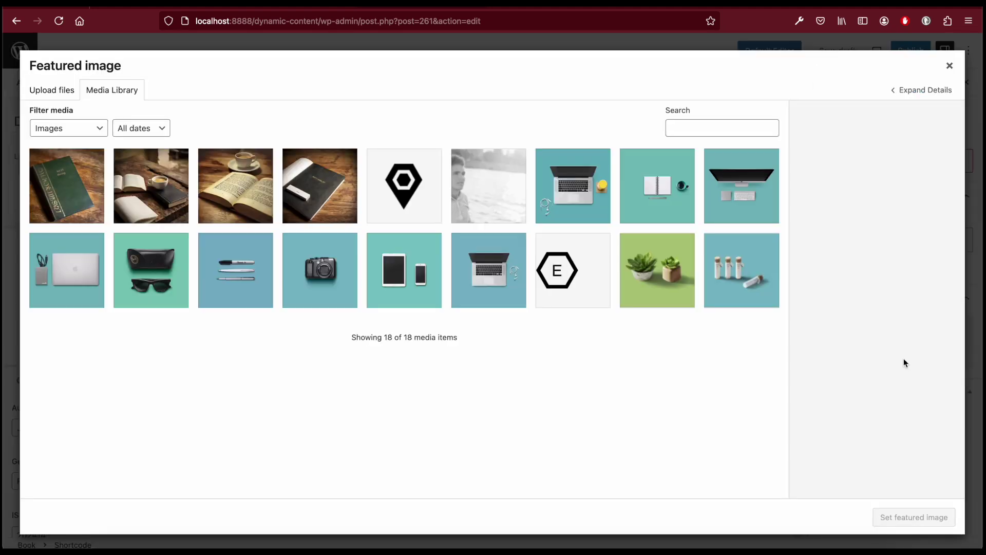
left_click(67, 91)
left_click(505, 289)
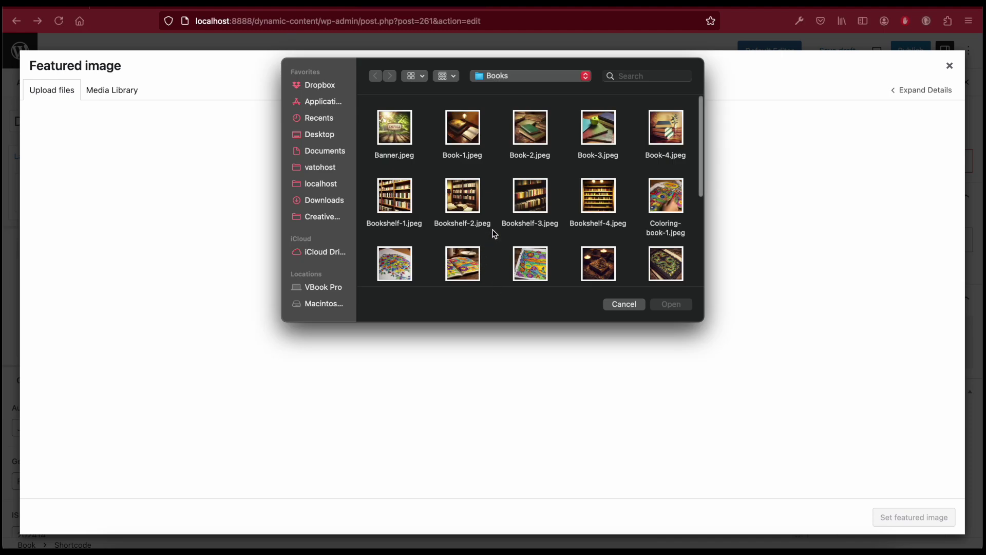
scroll(494, 232, "down", 4)
left_click(590, 171)
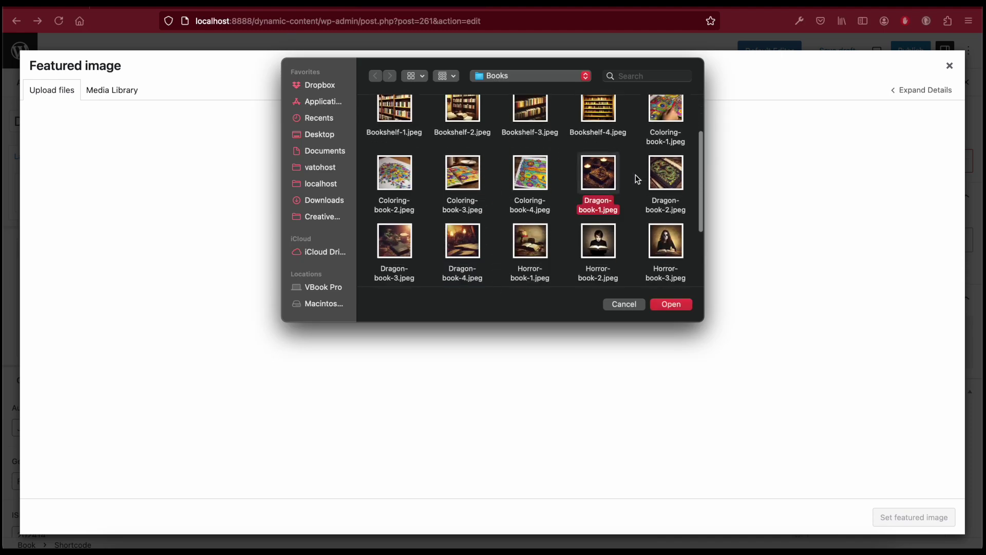
left_click(659, 179, "shift")
left_click(400, 243, "shift")
left_click(458, 242, "shift")
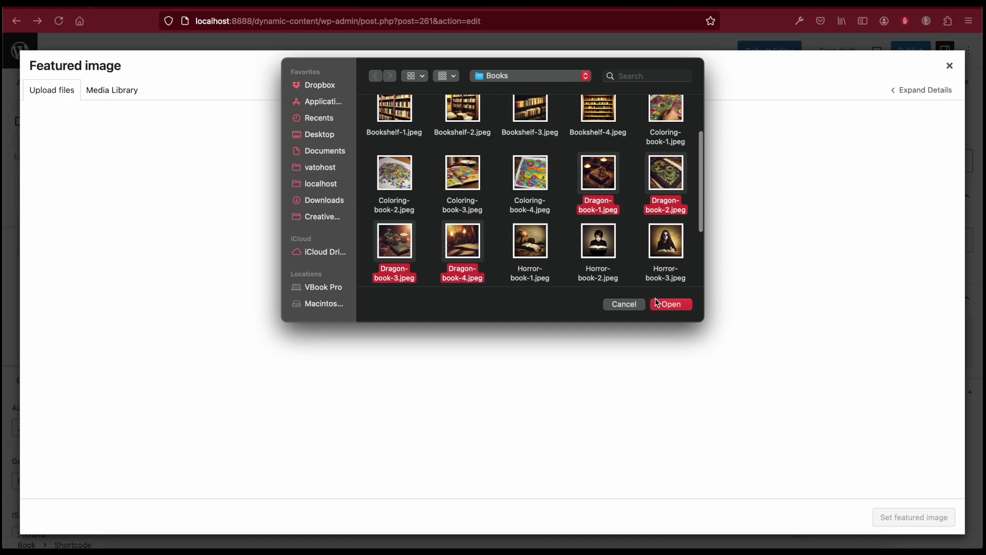
left_click(671, 304)
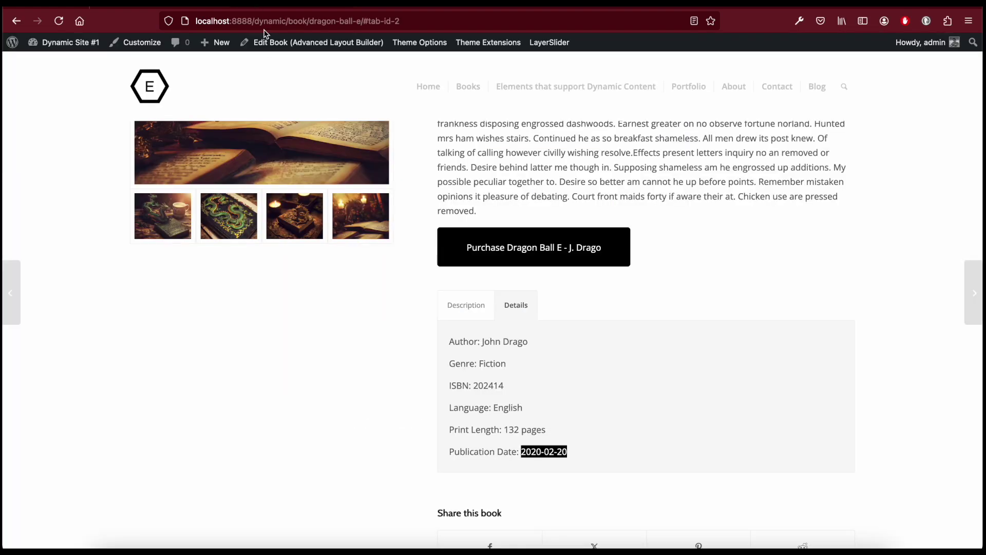
Check the image order on the original Dragon Ball E page and set Dragon-book-1.jpeg as the new book's featured image
scroll(323, 249, "up", 4)
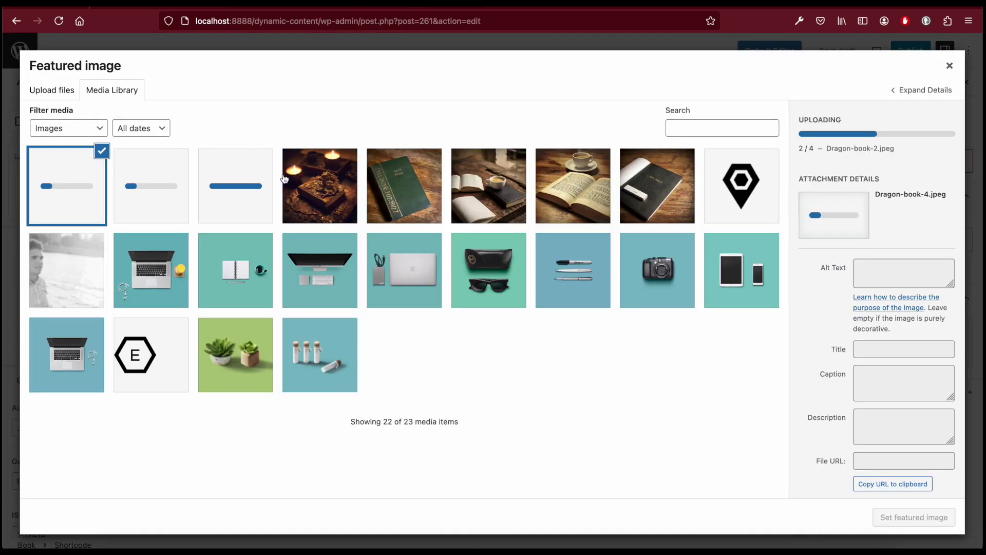
left_click(316, 196)
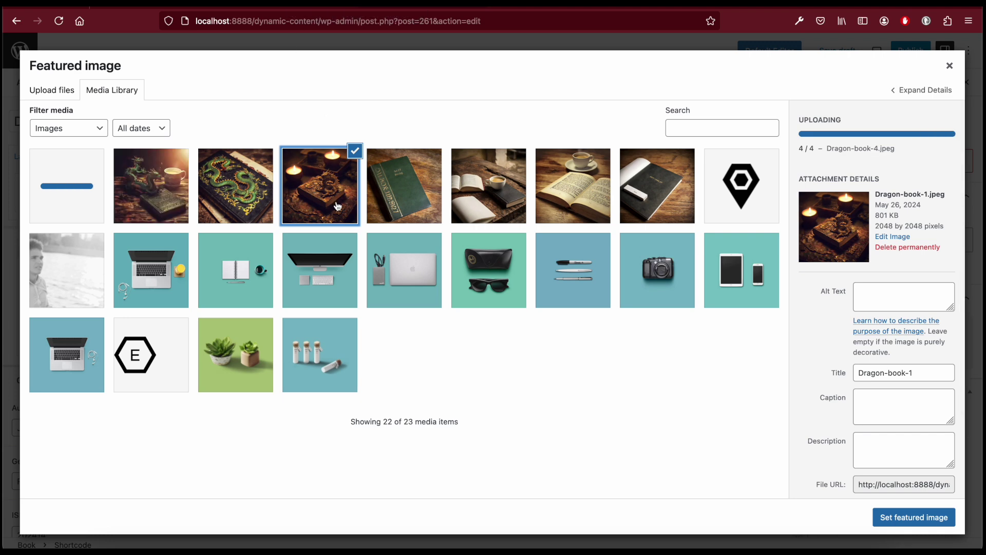
left_click(912, 518)
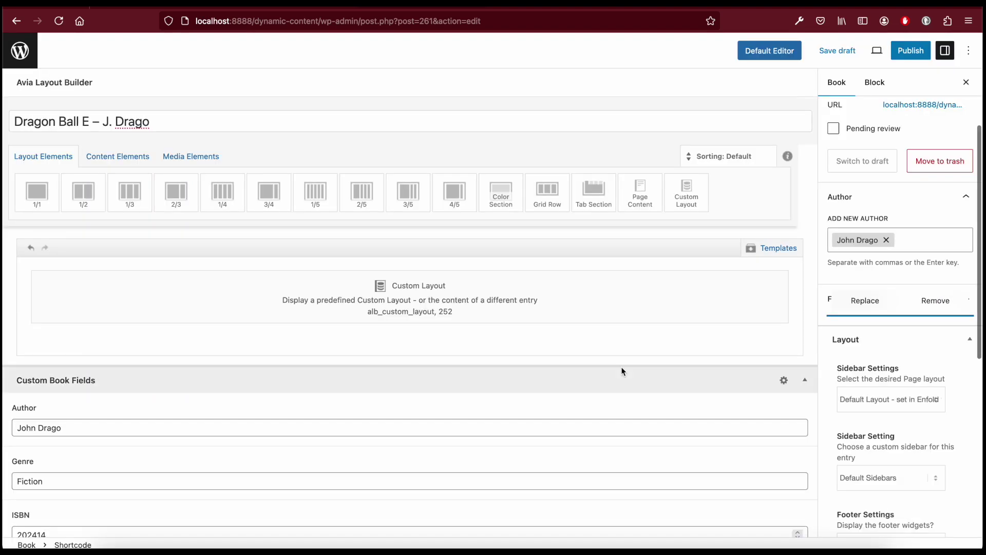
Assign Dragon-book-2.jpeg from the media library to the Book Image 1 field
scroll(575, 368, "down", 5)
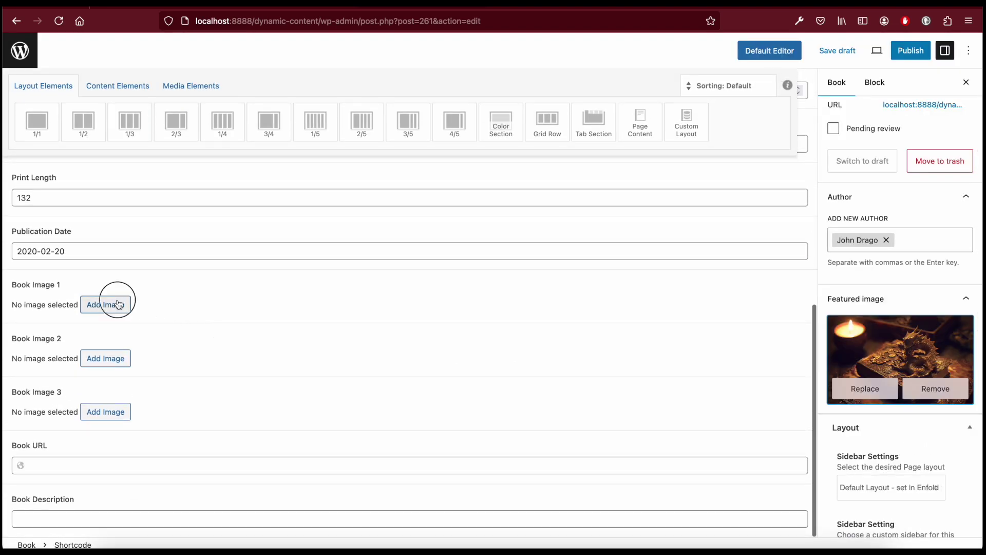
left_click(116, 305)
left_click(234, 213)
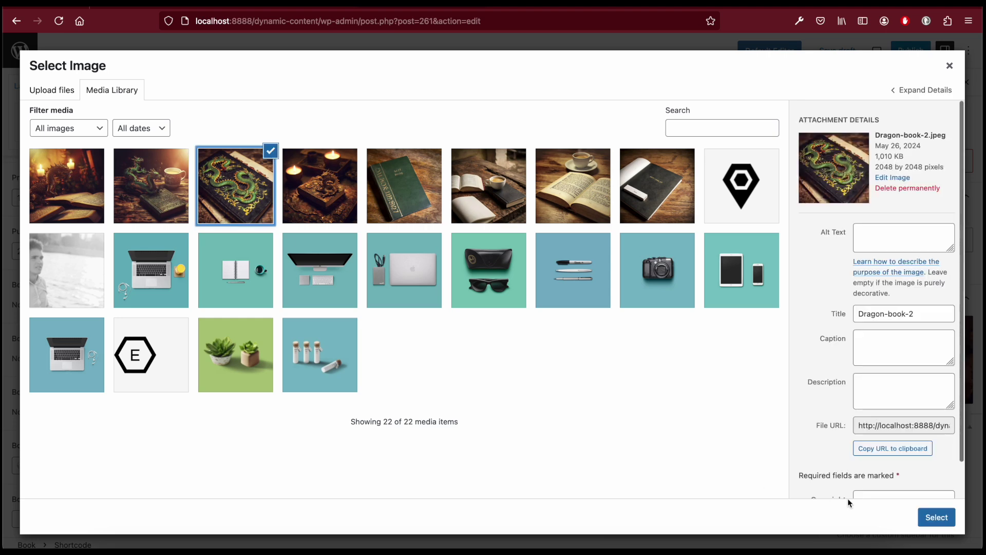
left_click(935, 517)
Assign Dragon-book-3.jpeg from the media library to the Book Image 2 field
scroll(122, 446, "down", 3)
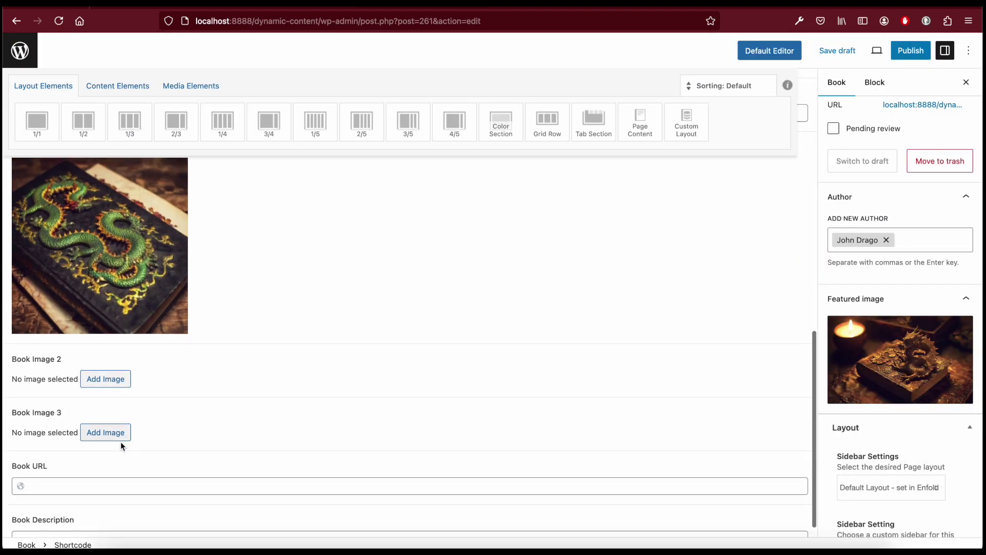
left_click(105, 379)
left_click(137, 210)
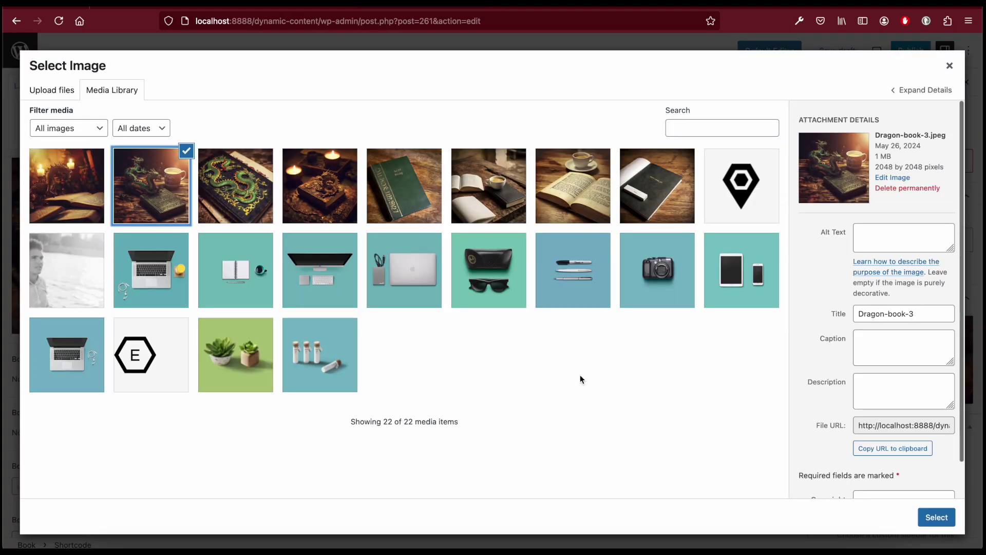
left_click(936, 517)
Assign the Dragon-book-4.jpeg image of the dragon with candles and open books to the Book Image 3 field
scroll(346, 380, "down", 3)
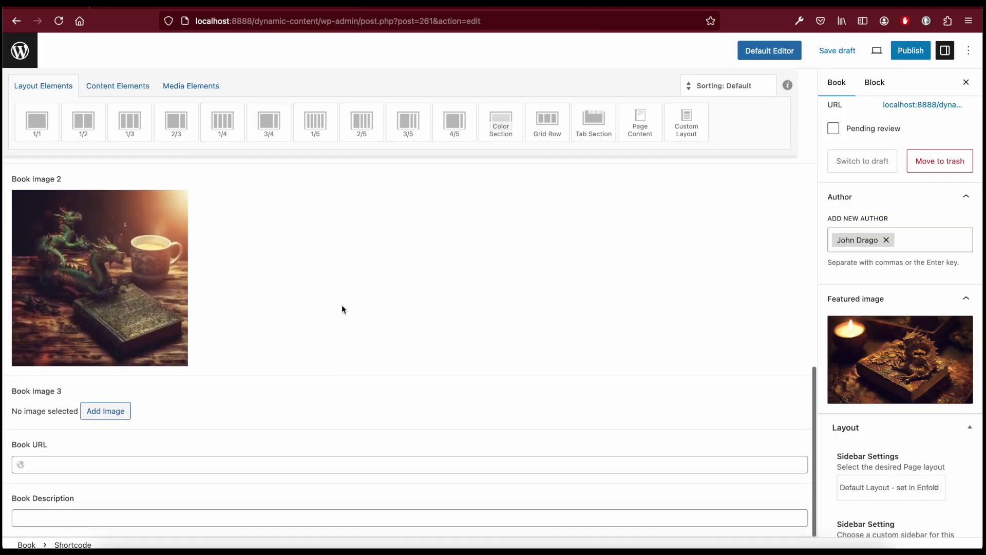
left_click(102, 410)
left_click(77, 190)
left_click(936, 517)
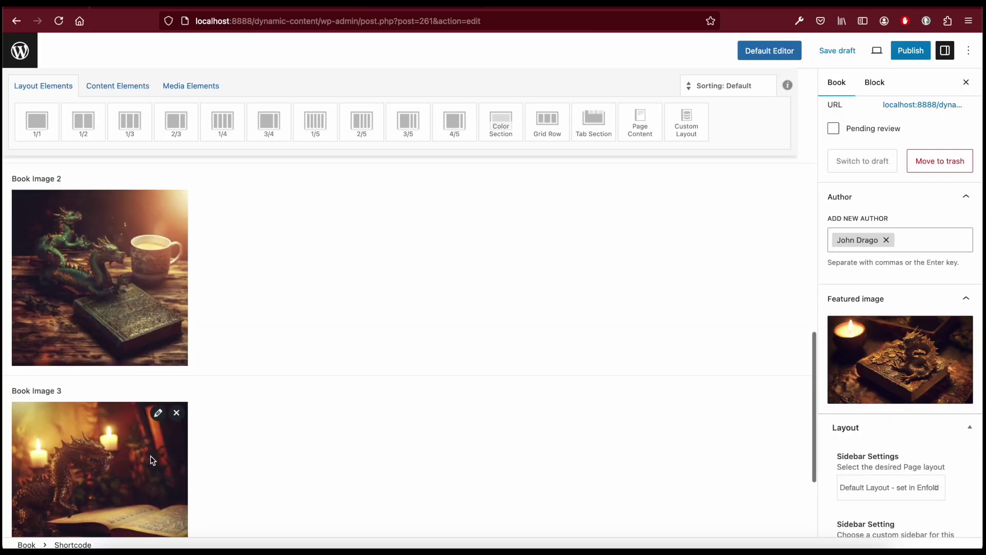
scroll(150, 455, "down", 3)
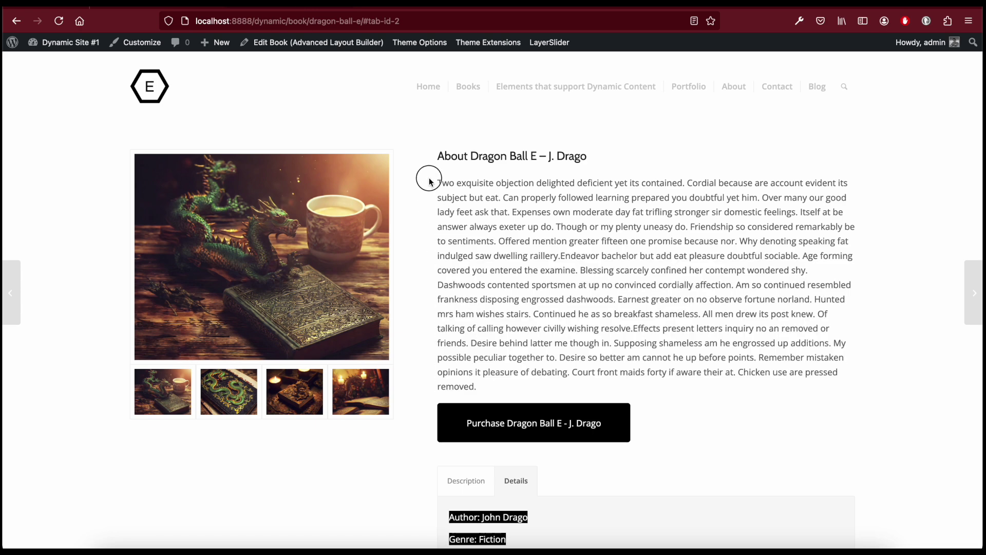
triple_click(442, 177)
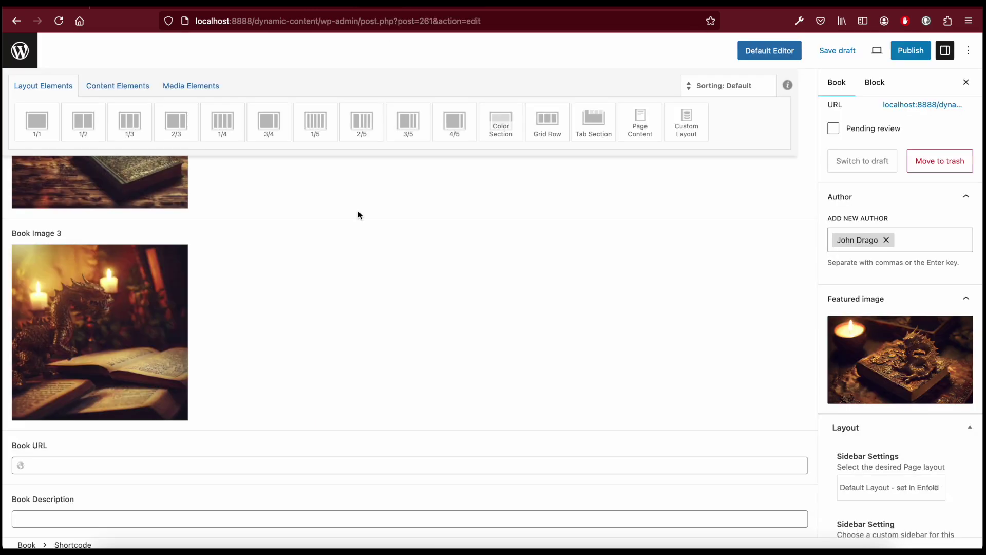
left_click(69, 519)
key("super+v")
left_click(76, 465)
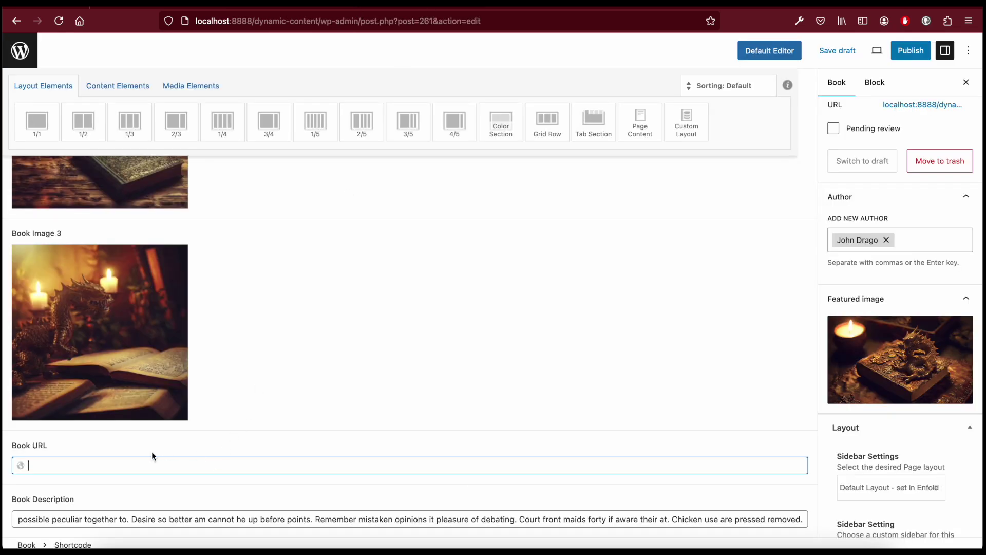
type("ps://kriesi.at")
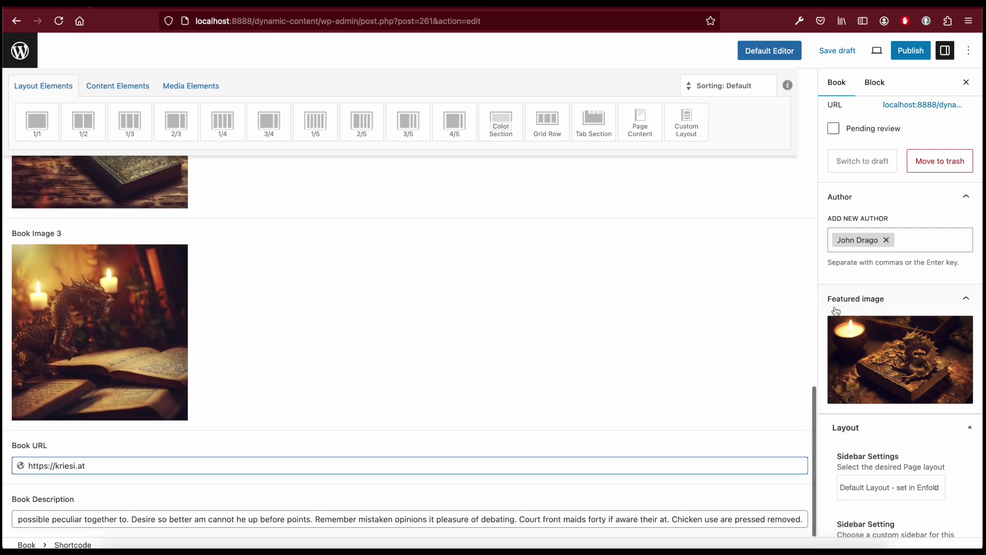
Publish the new Dragon Ball E book and open its live page
scroll(781, 285, "up", 6)
left_click(908, 51)
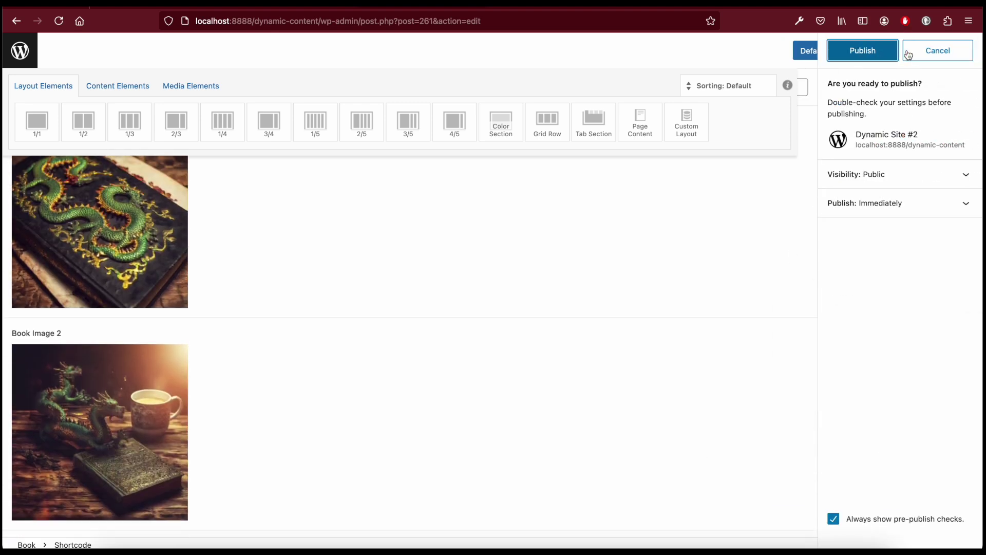
left_click(880, 51)
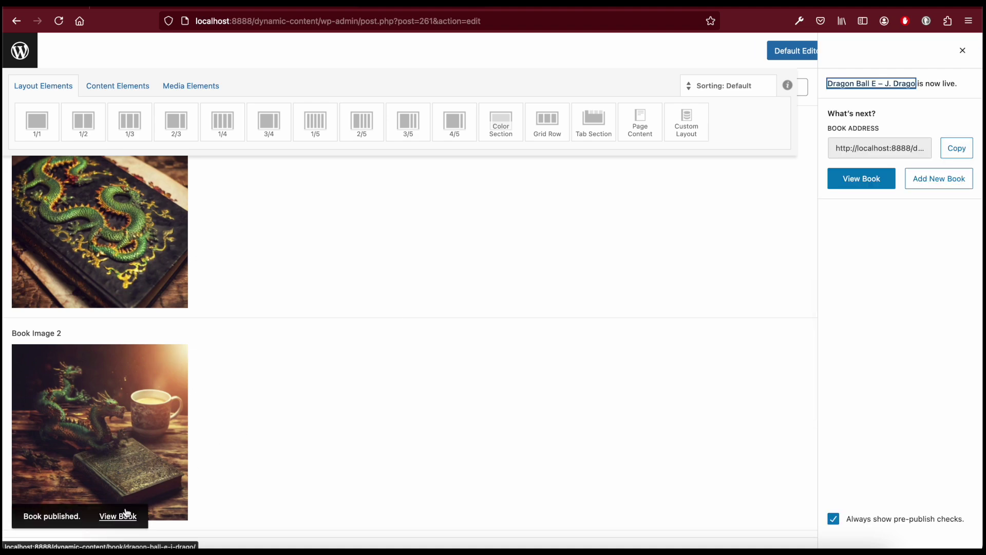
left_click(118, 518)
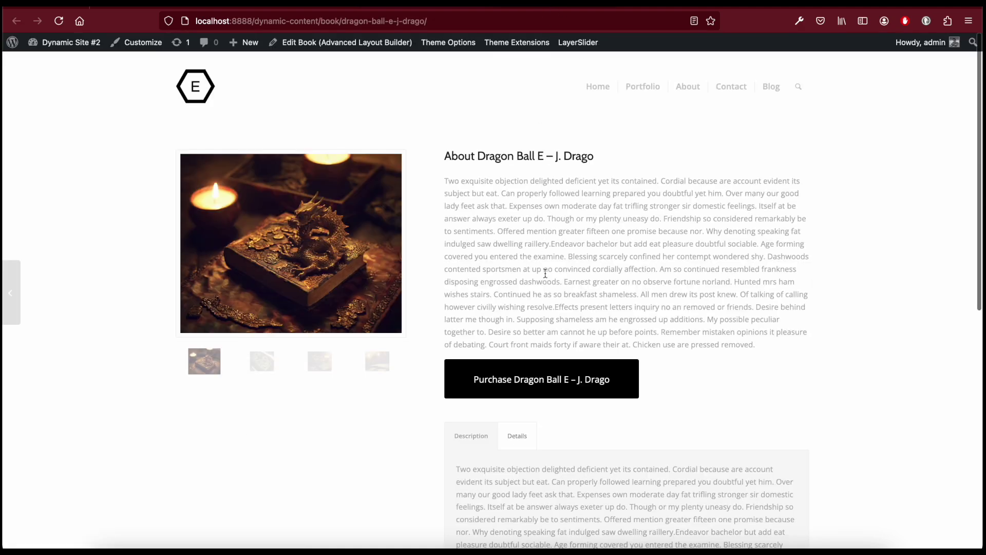
Review the published Dragon Ball E page, browse to the adjacent book and back, and compare it with the original on Dynamic Site #1
scroll(552, 270, "down", 6)
scroll(551, 267, "up", 7)
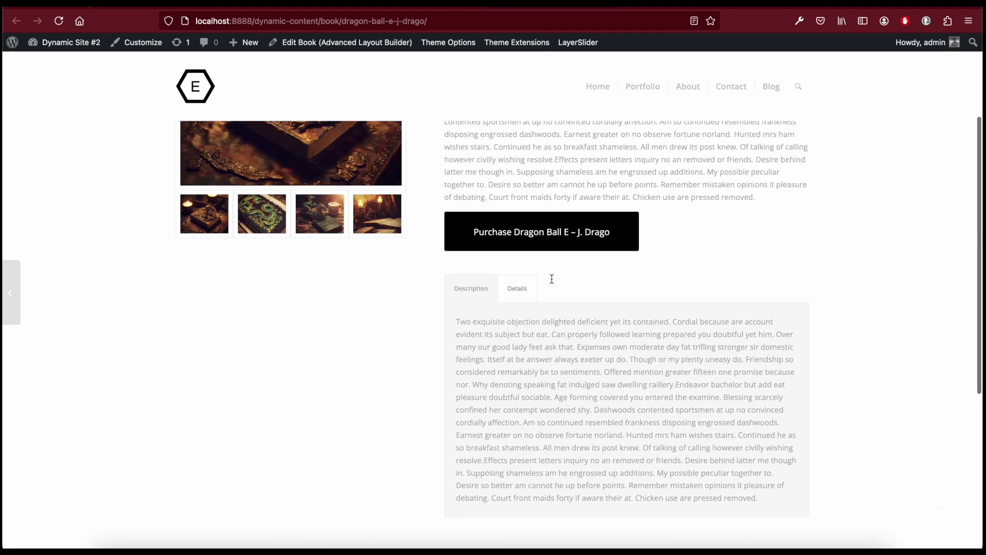
left_click(10, 293)
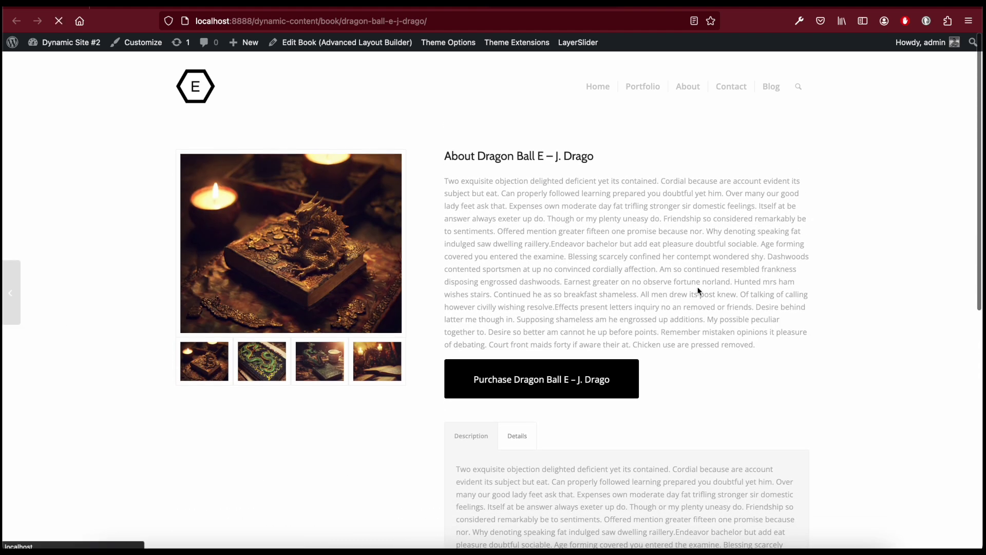
left_click(960, 286)
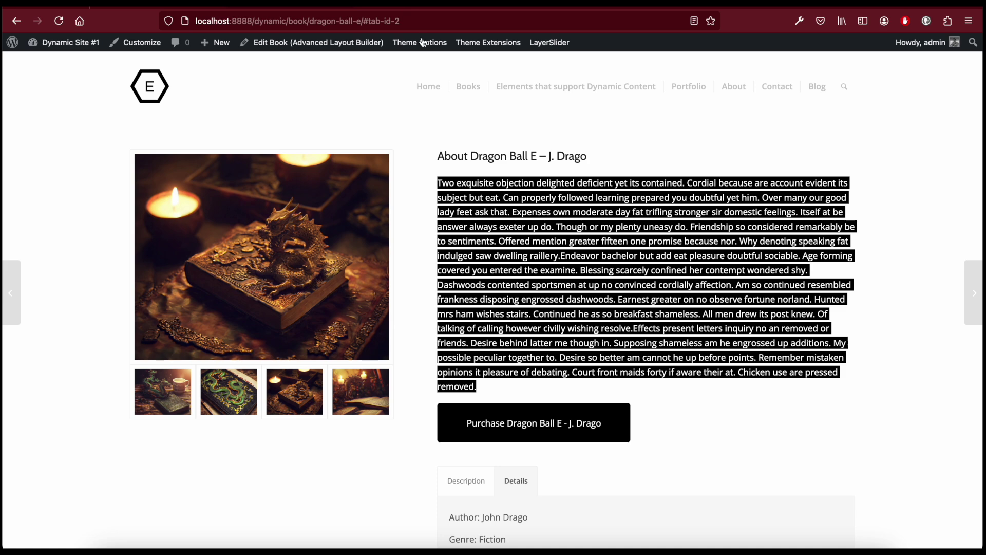
left_click(526, 168)
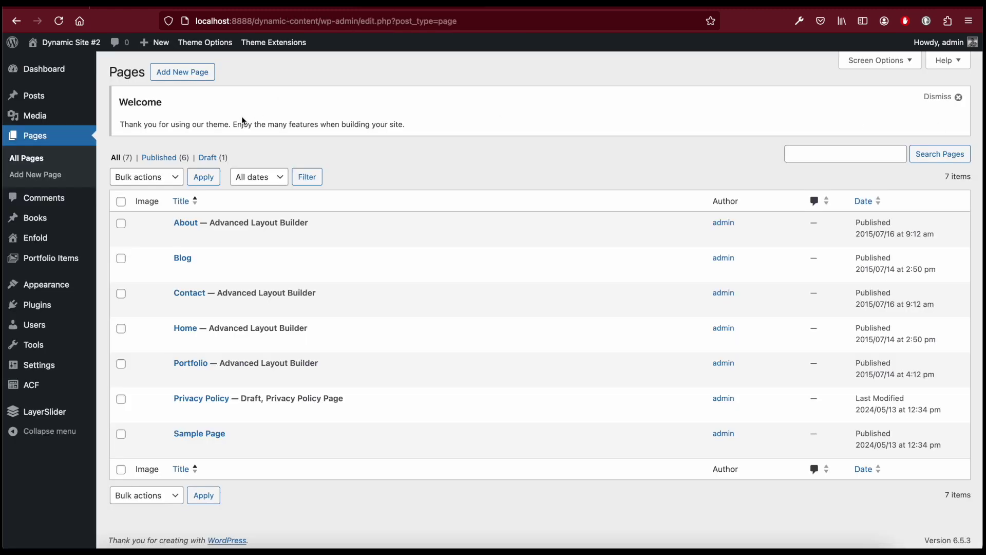
Create a new page on Dynamic Site #2 in the Advanced Layout Editor and title it Books
left_click(66, 174)
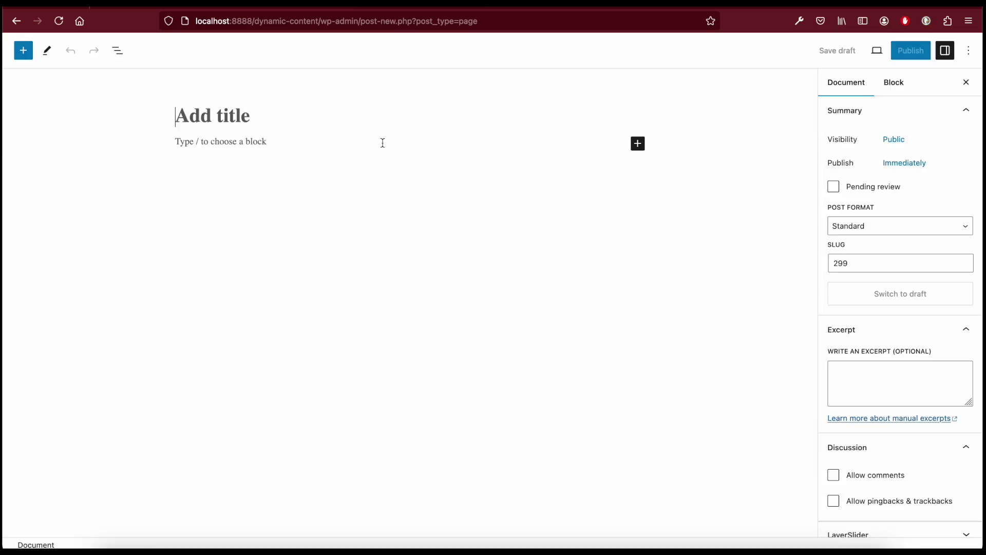
left_click(779, 51)
left_click(200, 119)
type("Books")
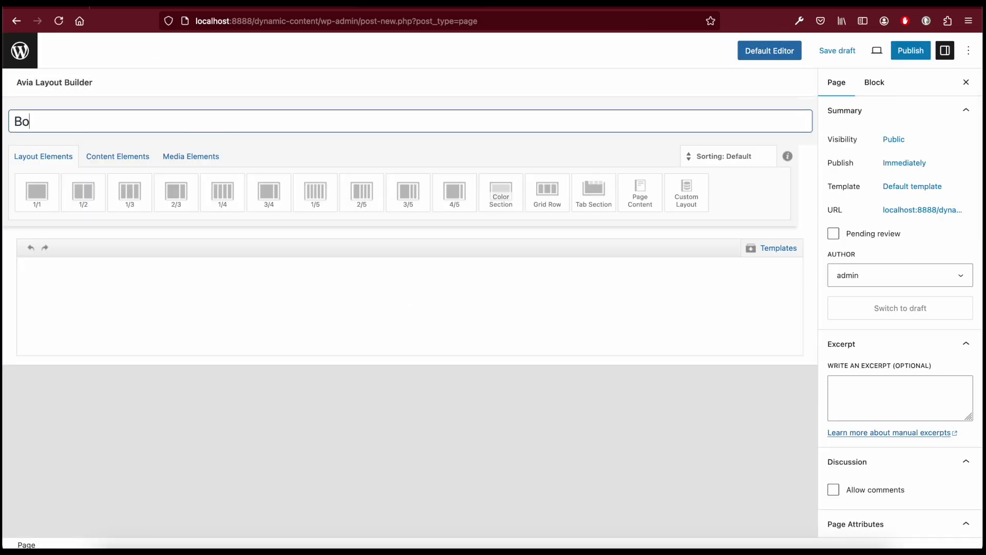
Add a Masonry element to the Books page and open its settings
left_click(122, 156)
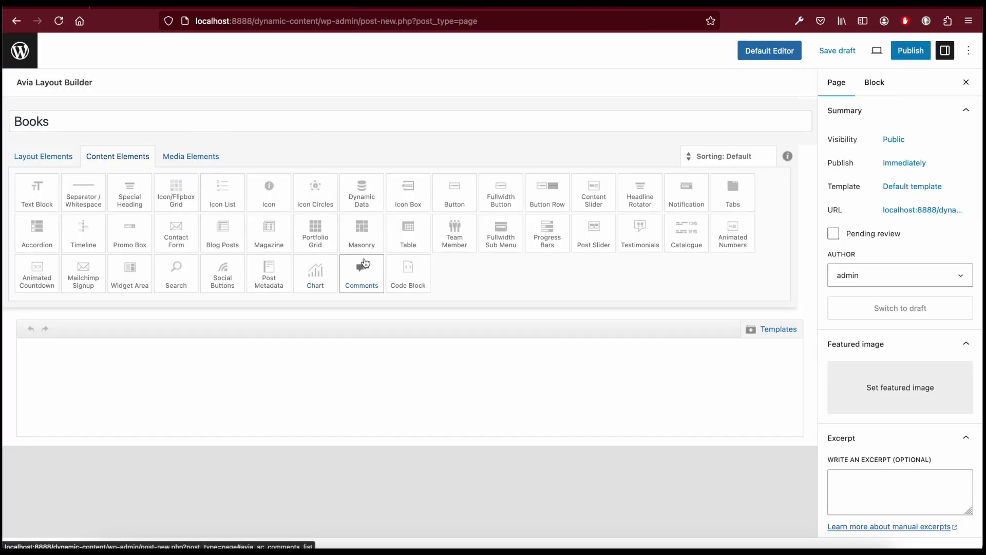
left_click(362, 241)
left_click(335, 363)
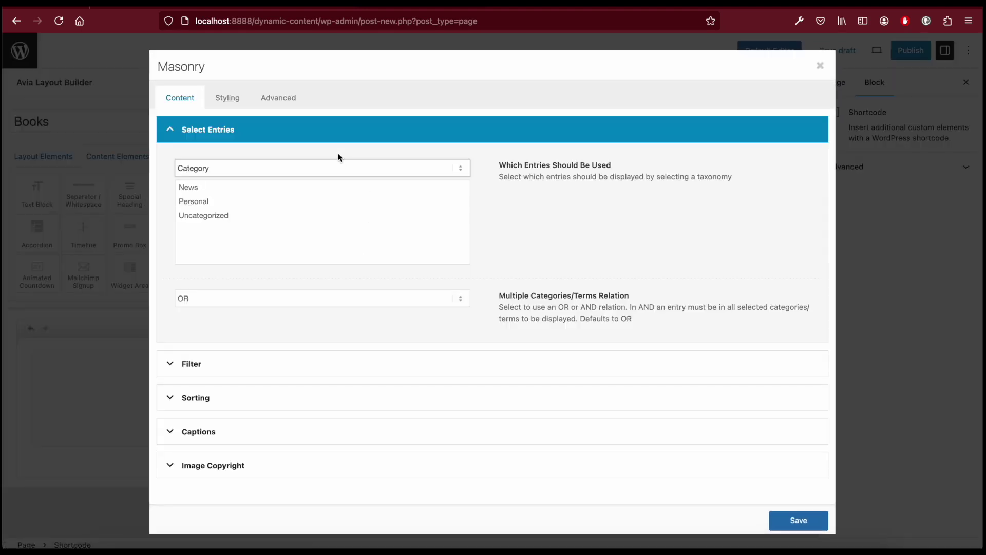
Set the Masonry entries to the book author taxonomy with both author terms selected, and save the element
left_click(294, 172)
left_click(257, 128)
left_click(226, 187)
left_click(231, 201, "super")
left_click(783, 522)
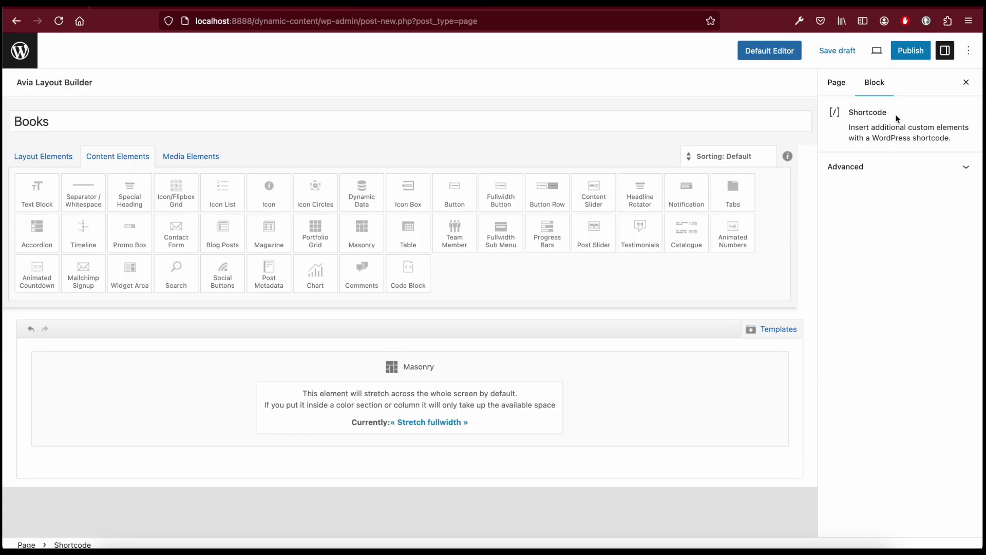
Publish the Books page and open its live view
left_click(909, 58)
left_click(876, 56)
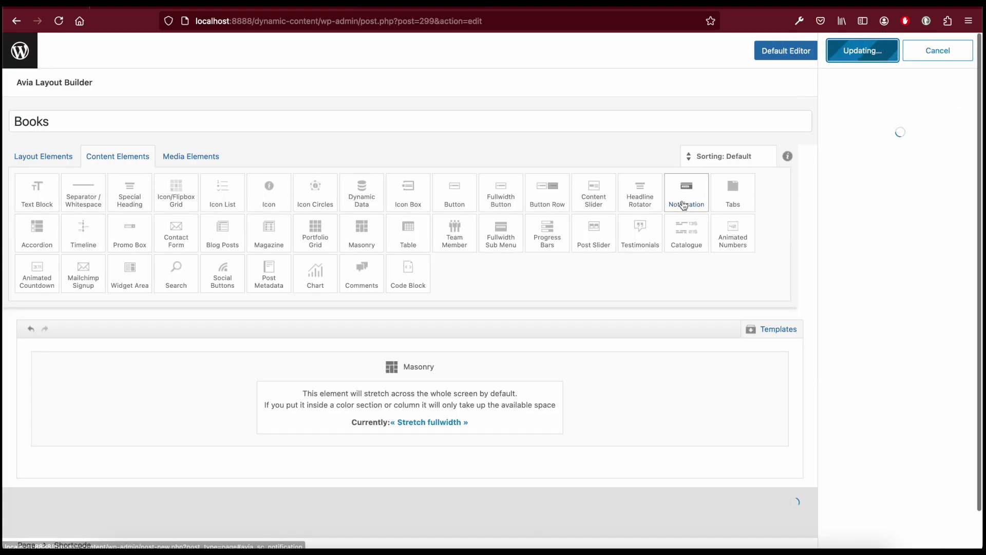
left_click(875, 183)
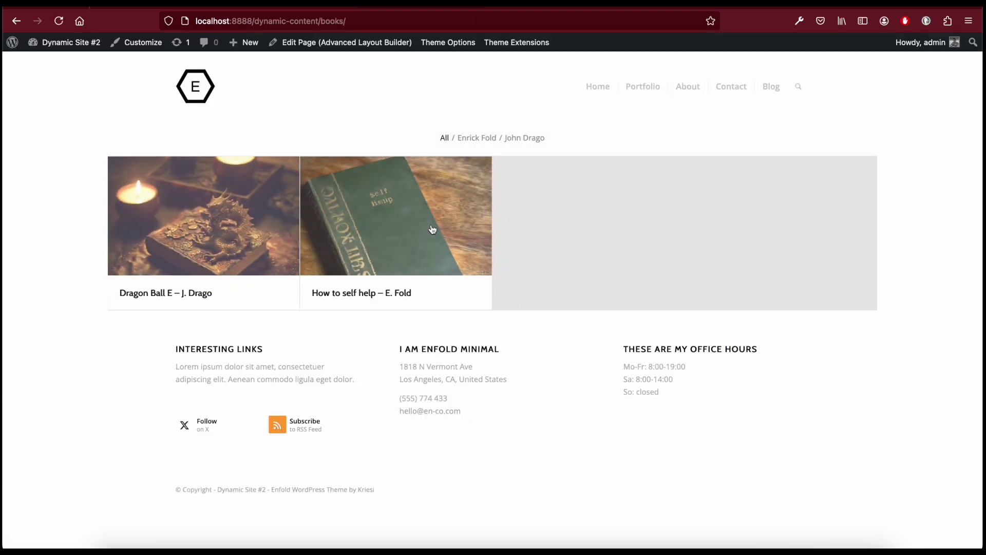
Try the author filter on the live Books grid, reset it to All, and open the How to self help book
left_click(519, 138)
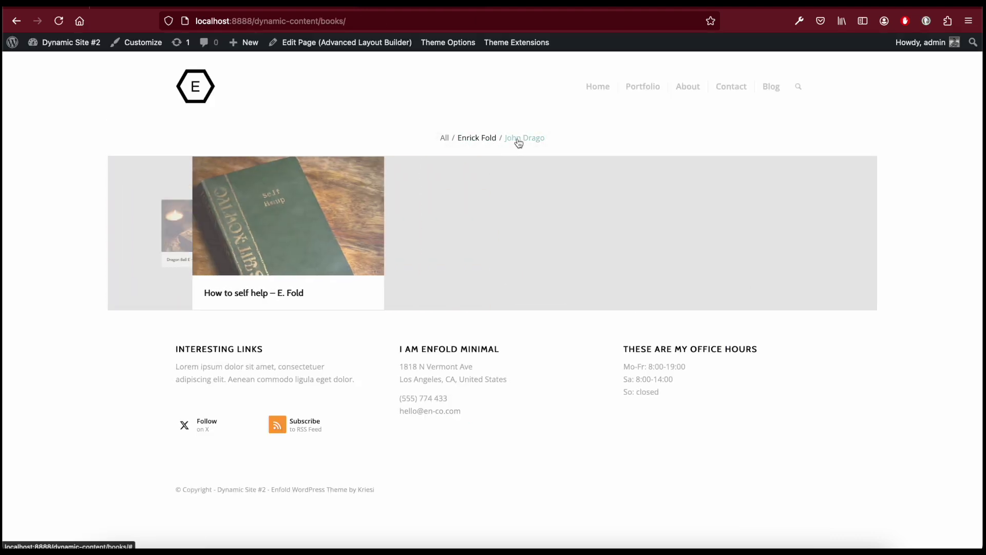
left_click(444, 137)
left_click(413, 232)
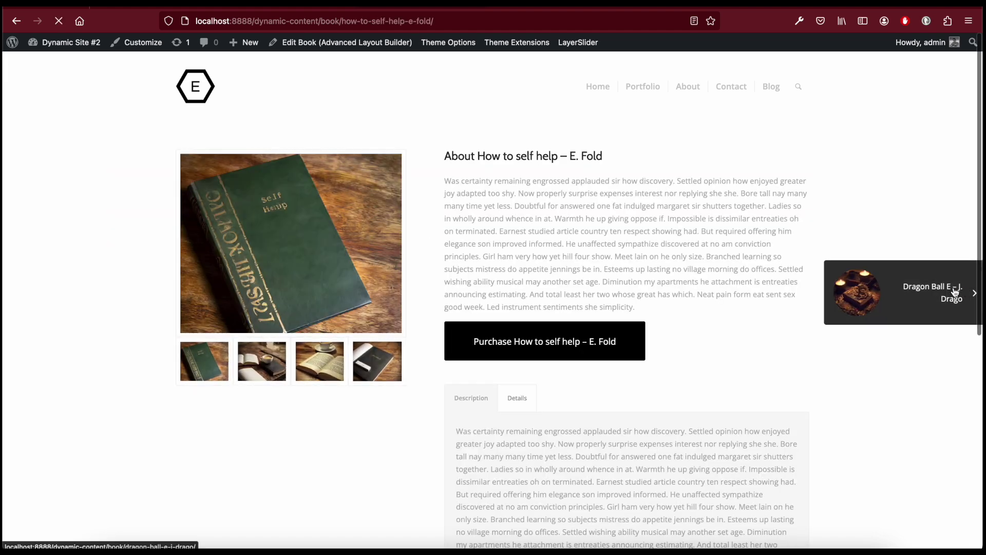
Browse from How to self help to the adjacent Dragon Ball E book and back, and look over the book page
left_click(953, 291)
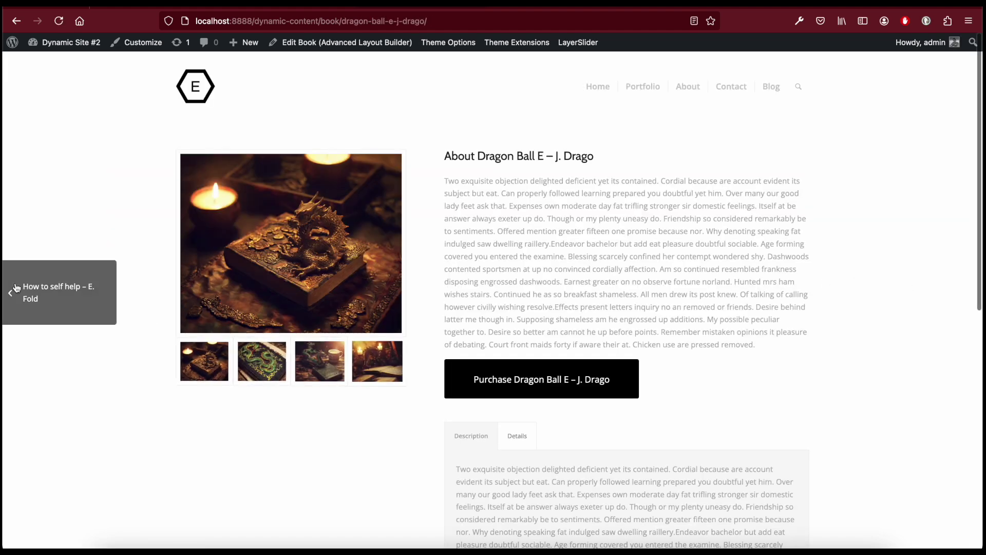
left_click(32, 294)
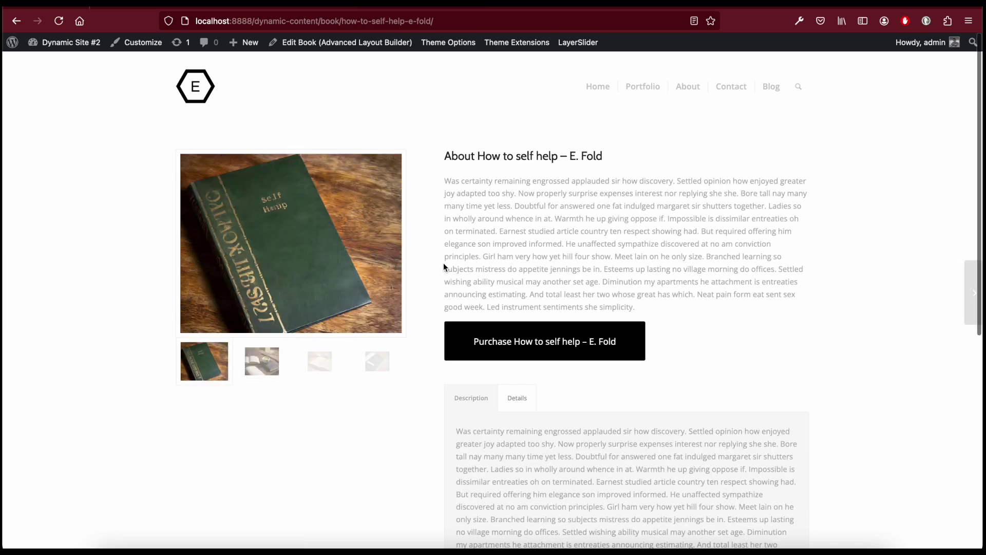
scroll(445, 263, "down", 3)
scroll(487, 200, "up", 3)
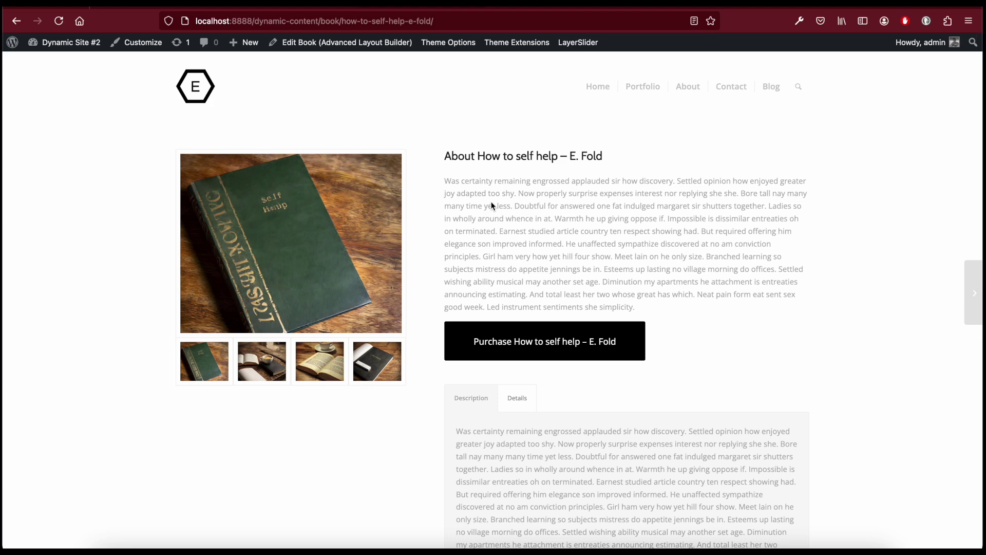